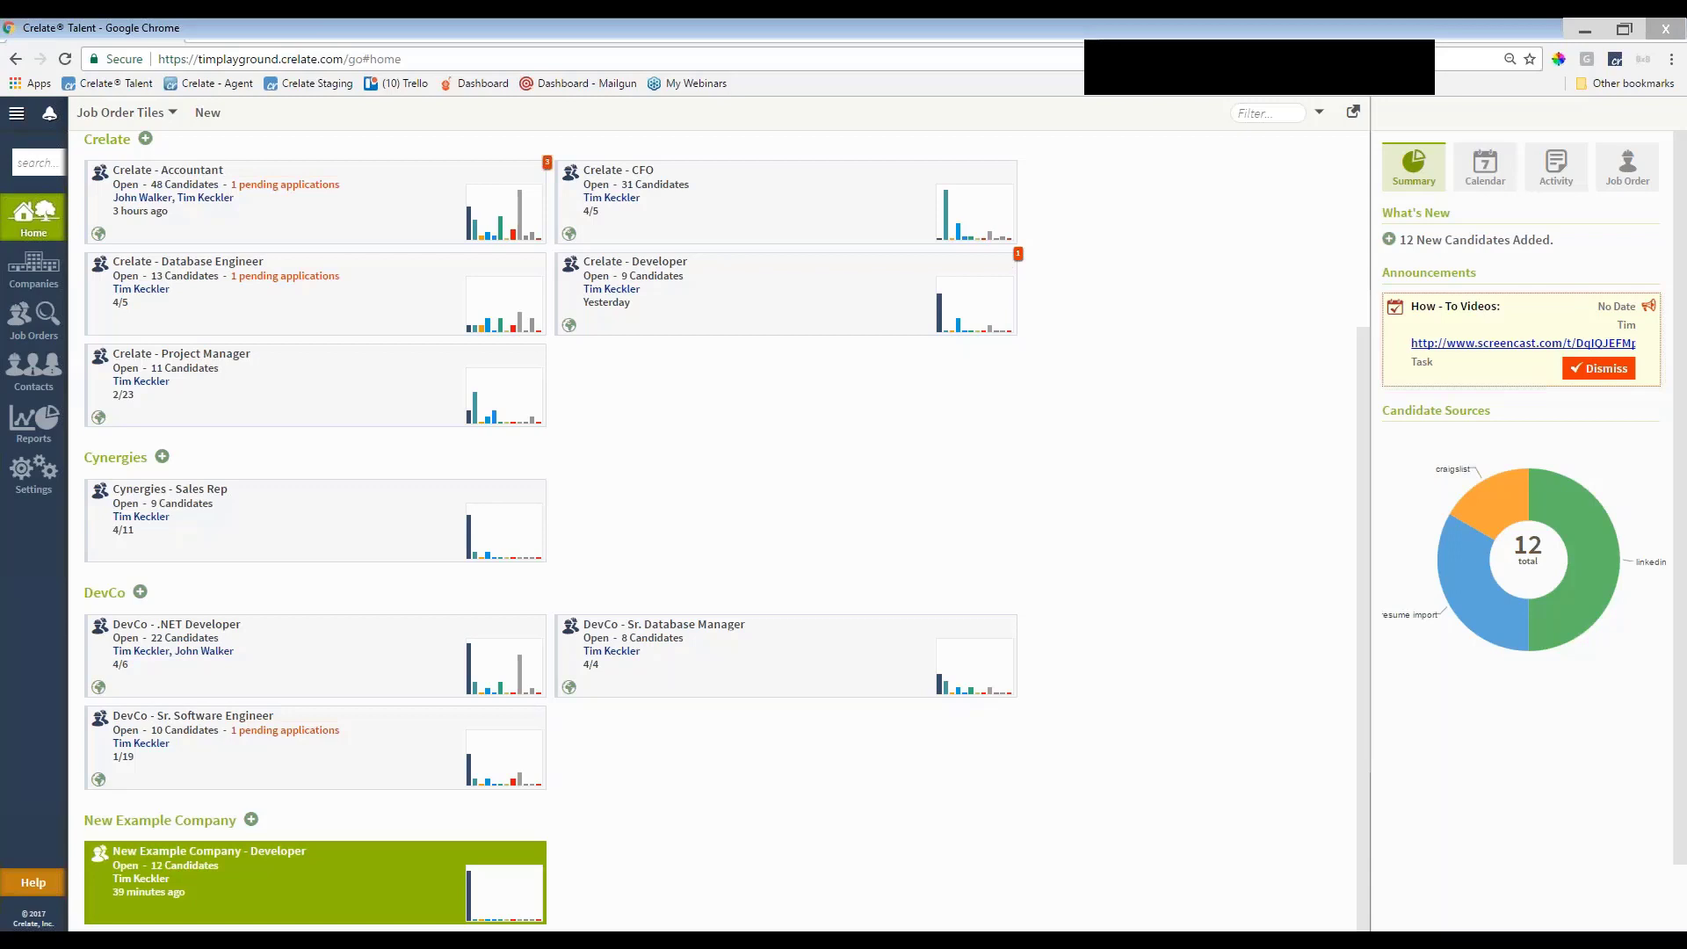
pyautogui.moveTo(500, 769)
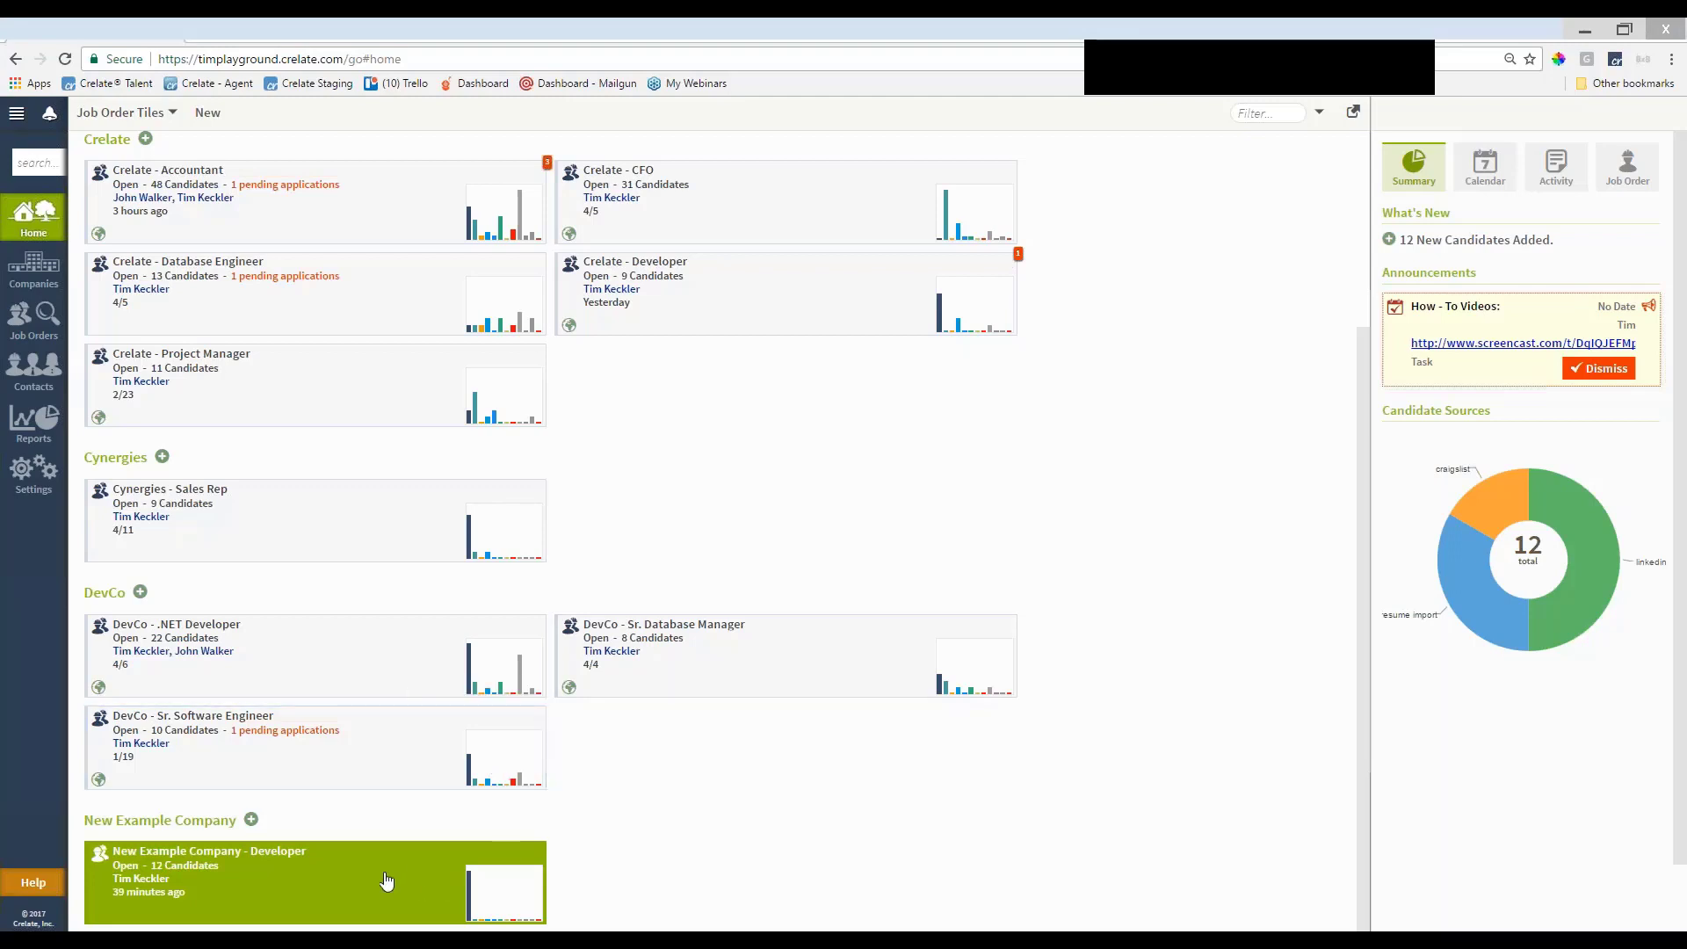
pyautogui.click(289, 898)
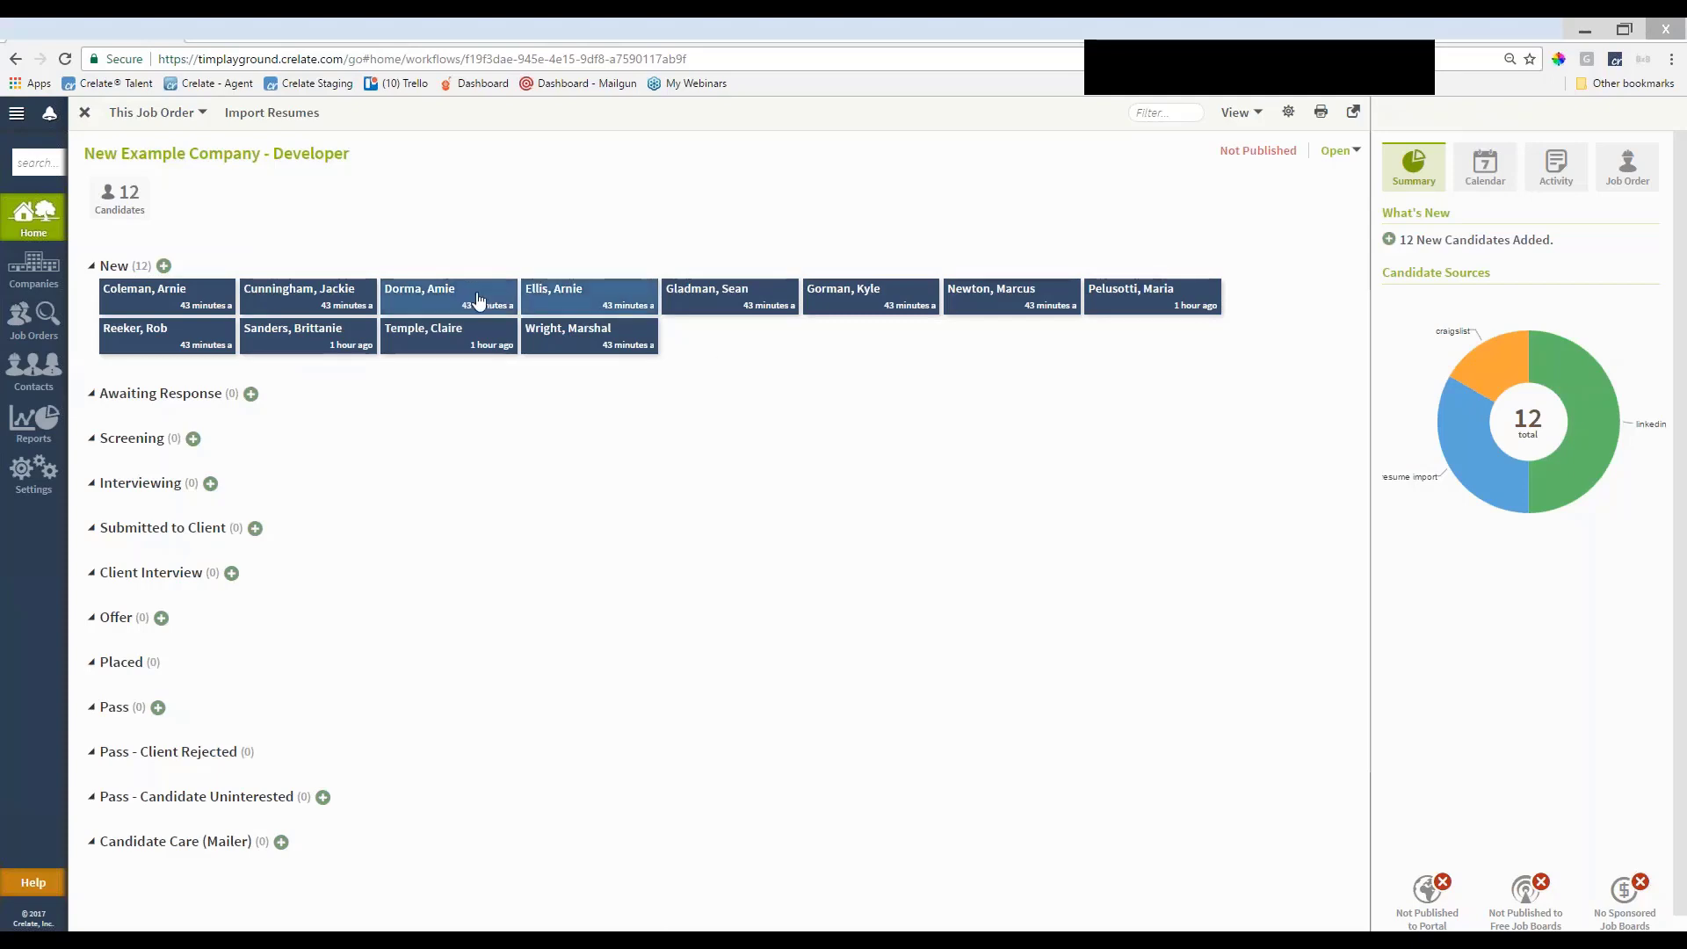
pyautogui.moveTo(477, 303); pyautogui.dragTo(483, 347)
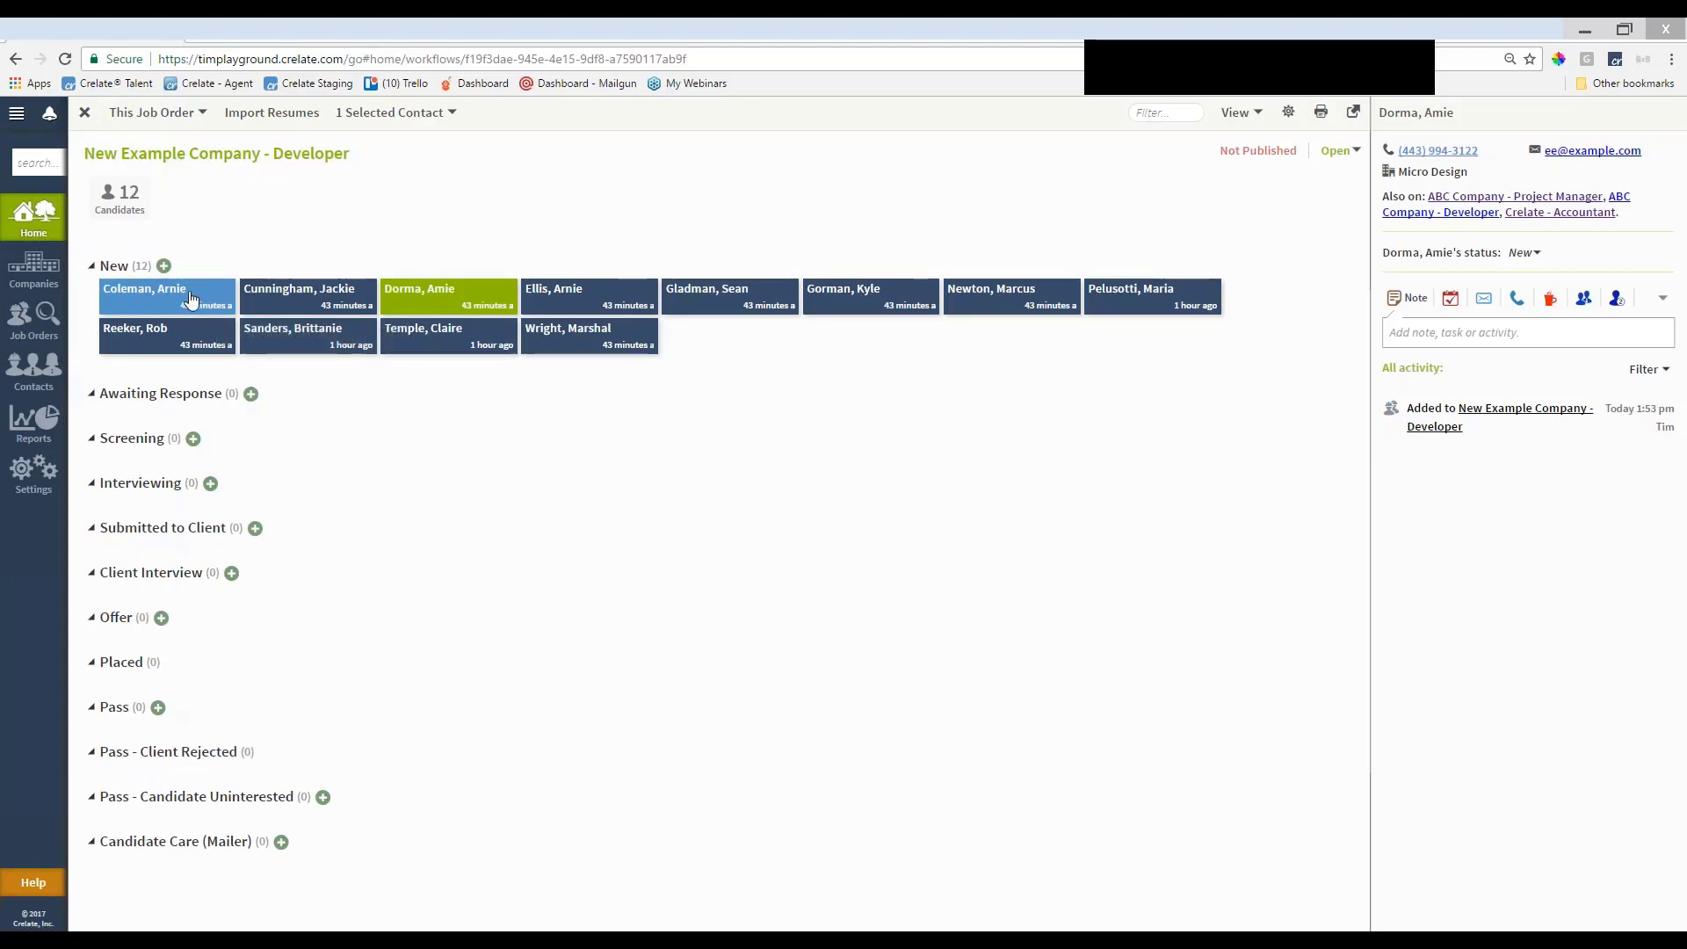
pyautogui.click(191, 299)
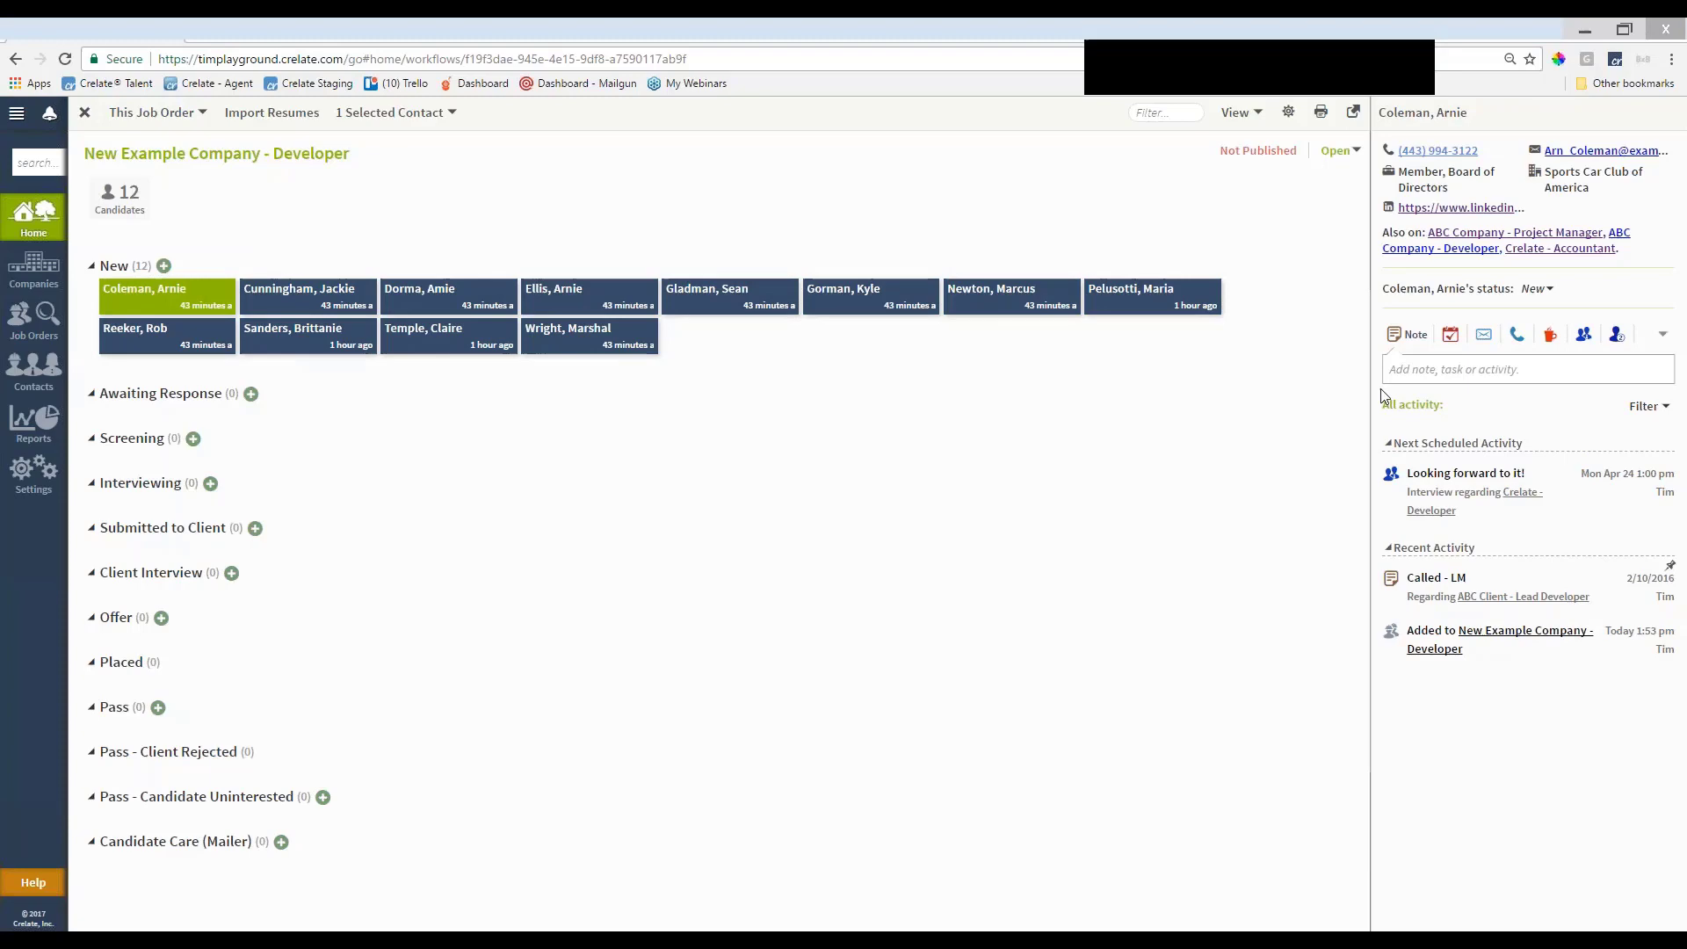
pyautogui.doubleClick(167, 305)
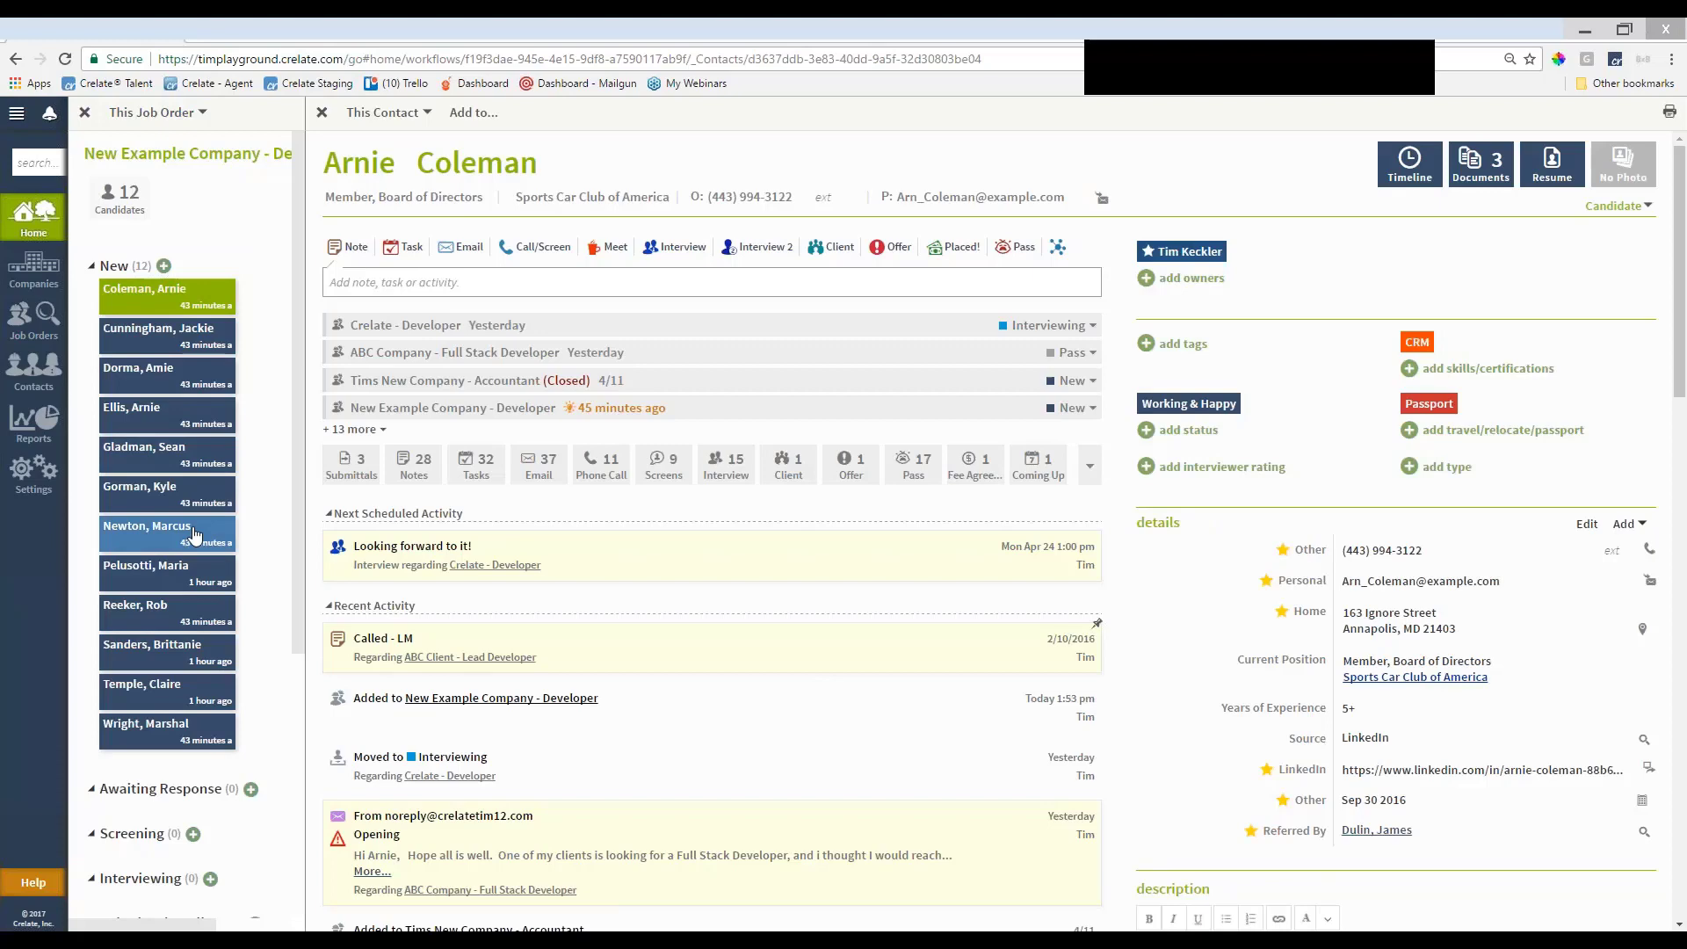
pyautogui.scroll(-3, 163, 307)
pyautogui.scroll(1, 181, 604)
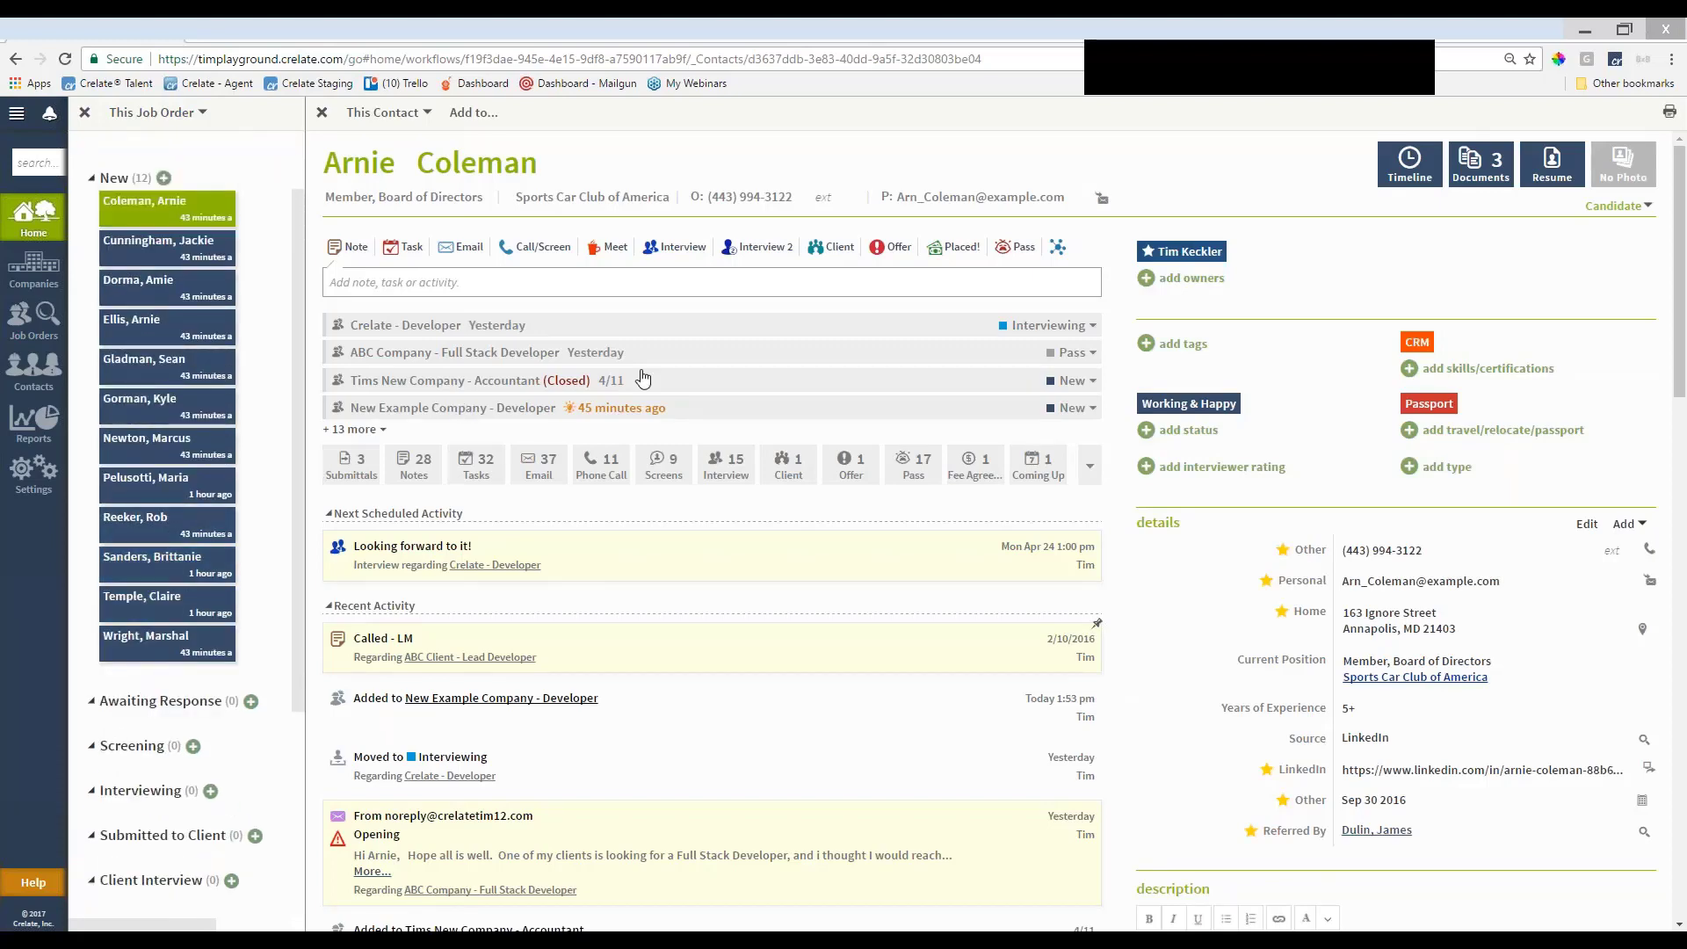
# View the resumes of Coleman, Dorma, Gorman and Pelusotti, then close the resume preview
pyautogui.click(1550, 169)
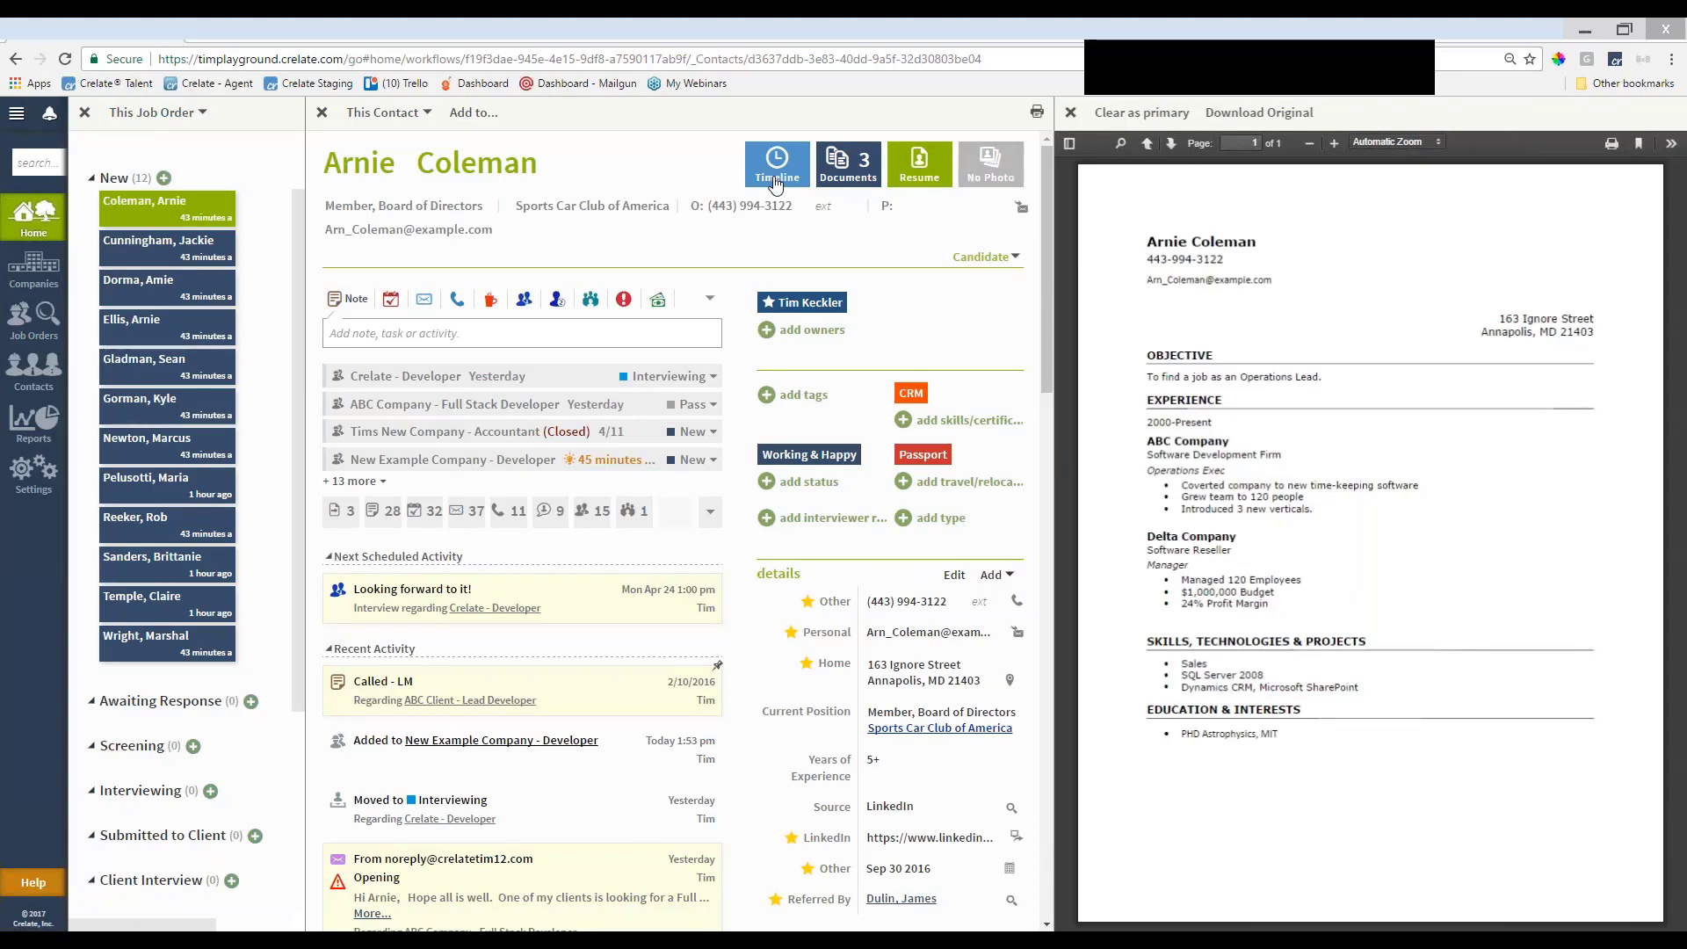
pyautogui.click(145, 286)
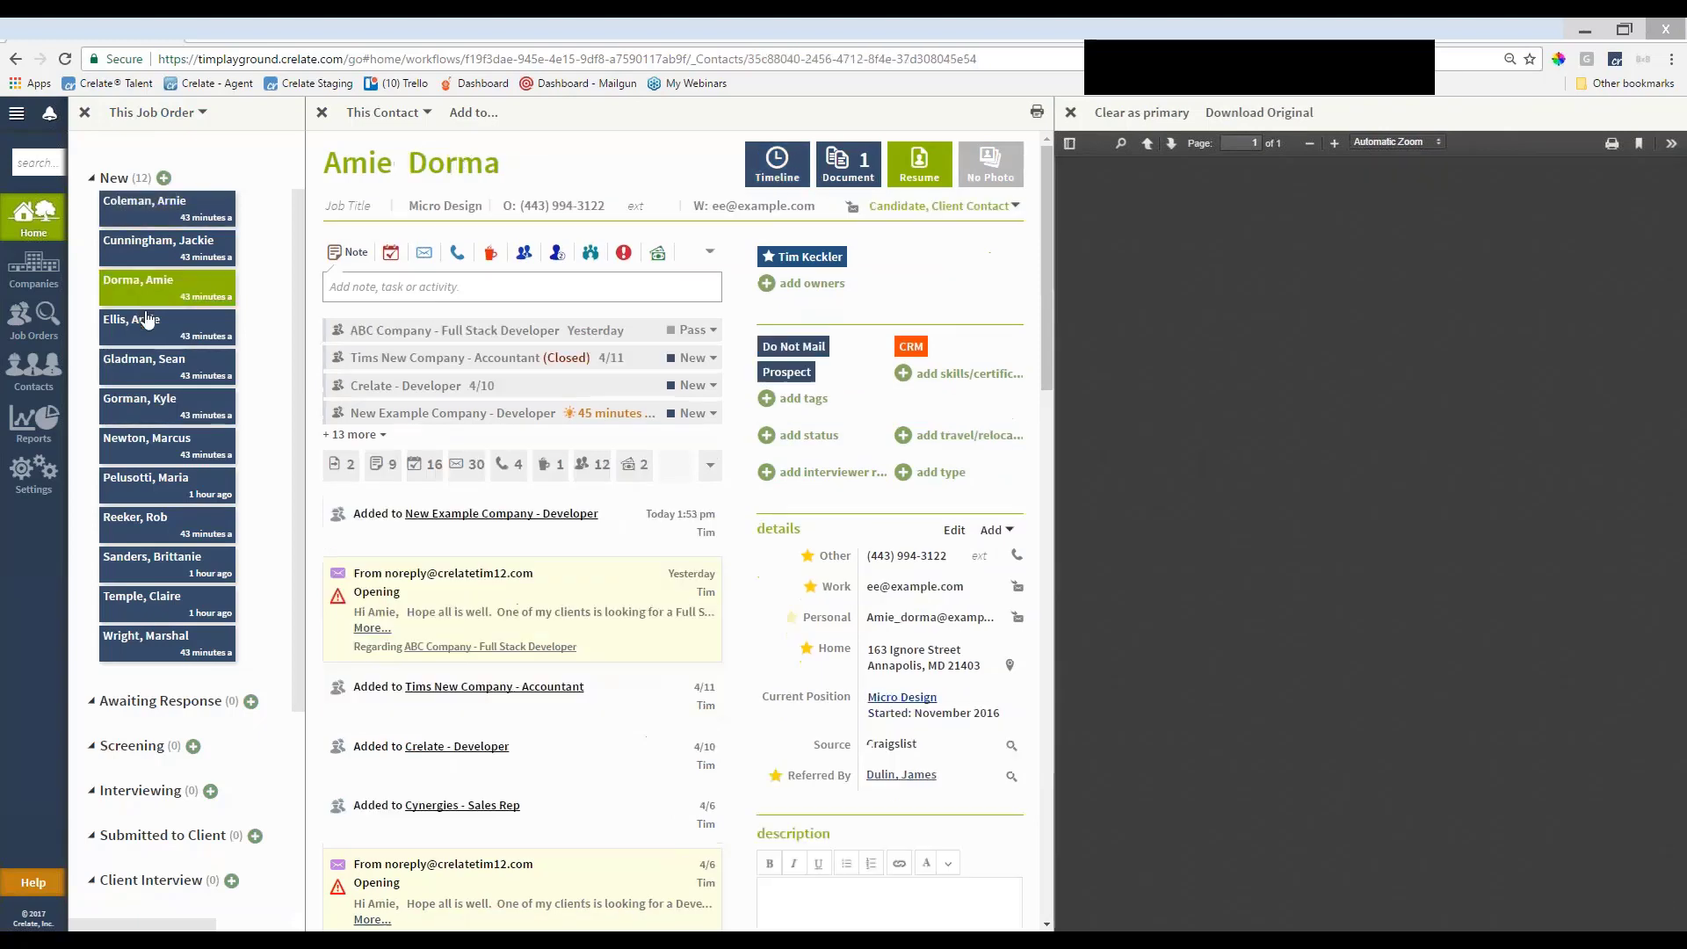
pyautogui.click(158, 401)
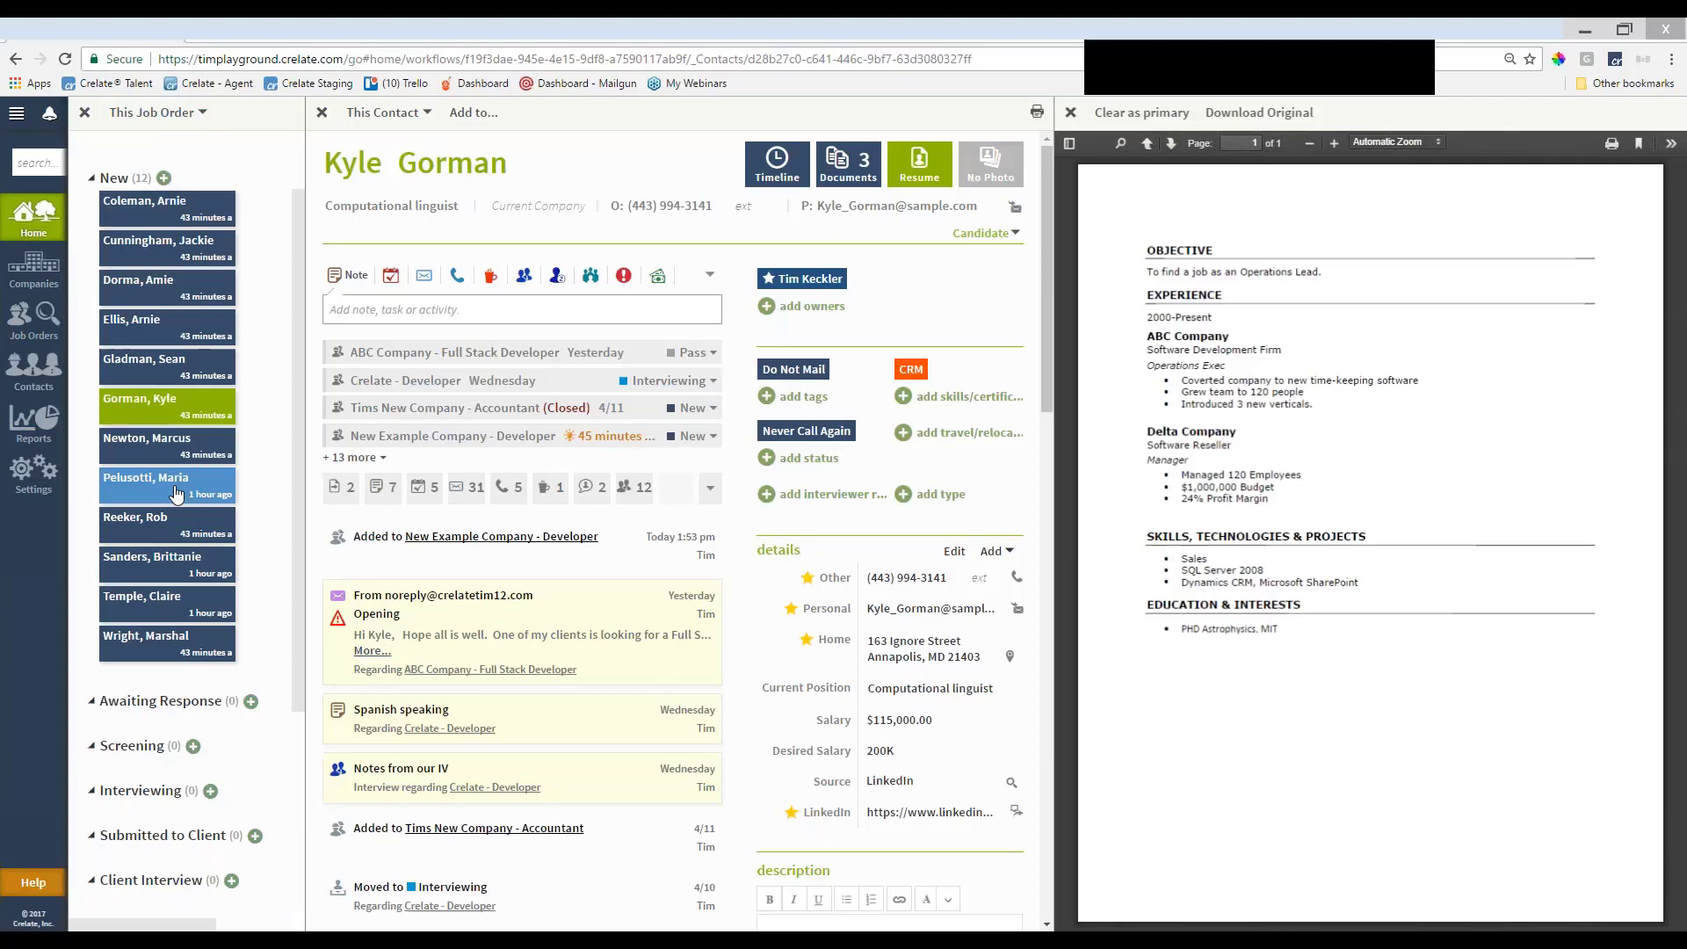
pyautogui.click(175, 492)
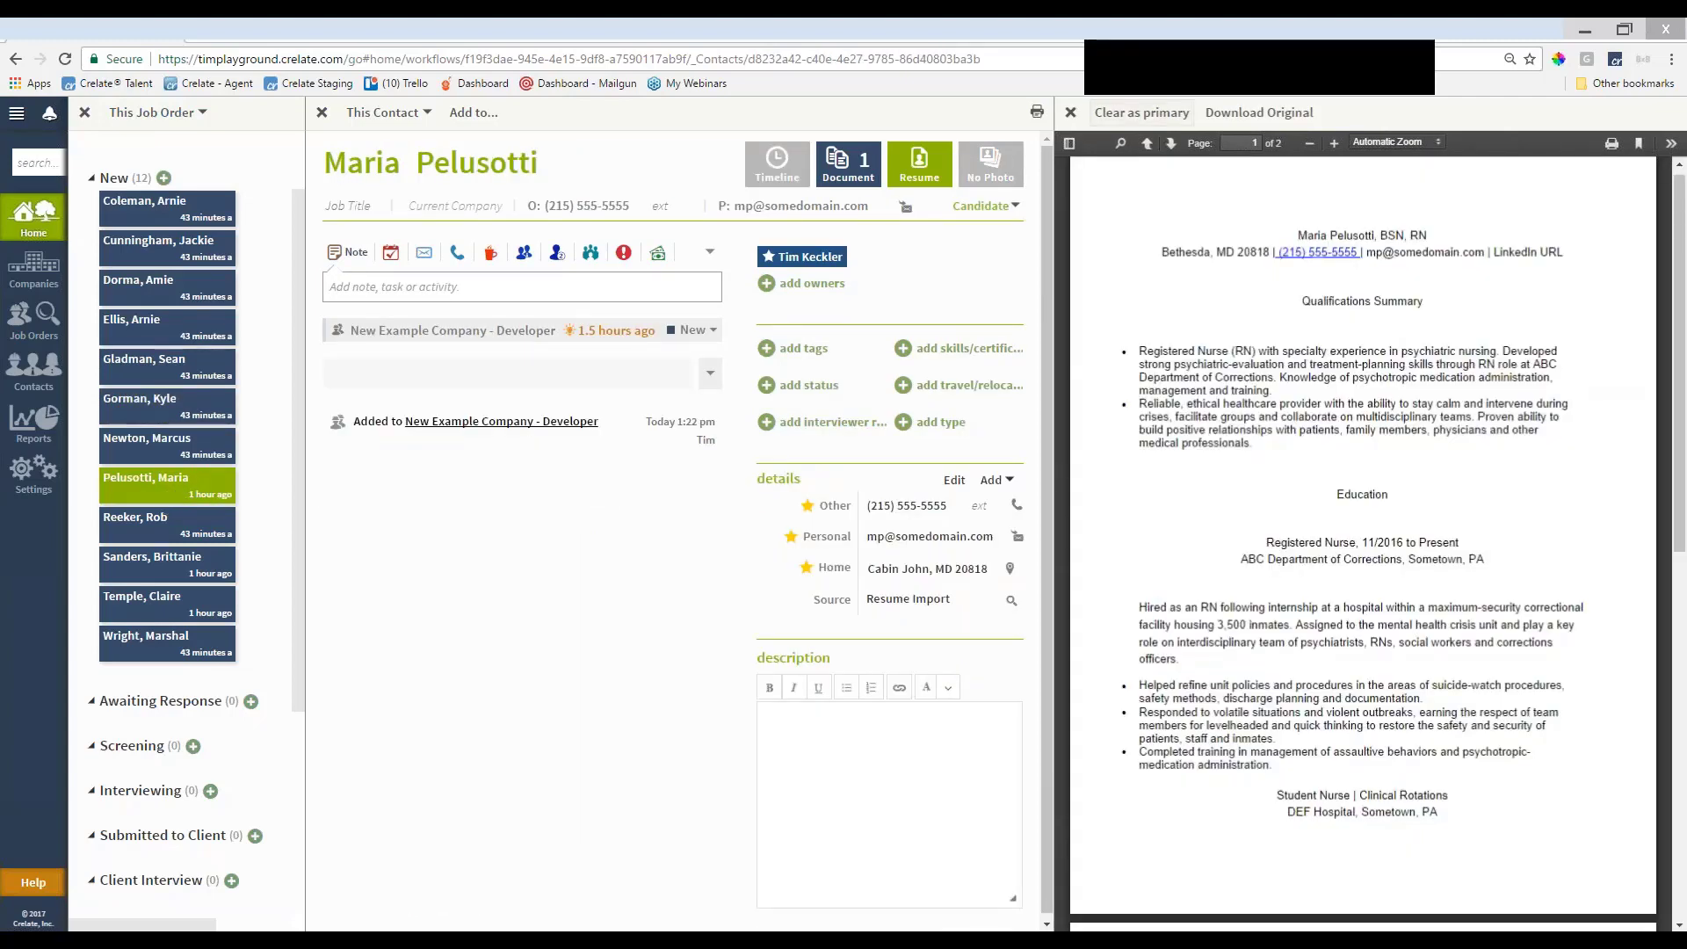
pyautogui.click(1070, 112)
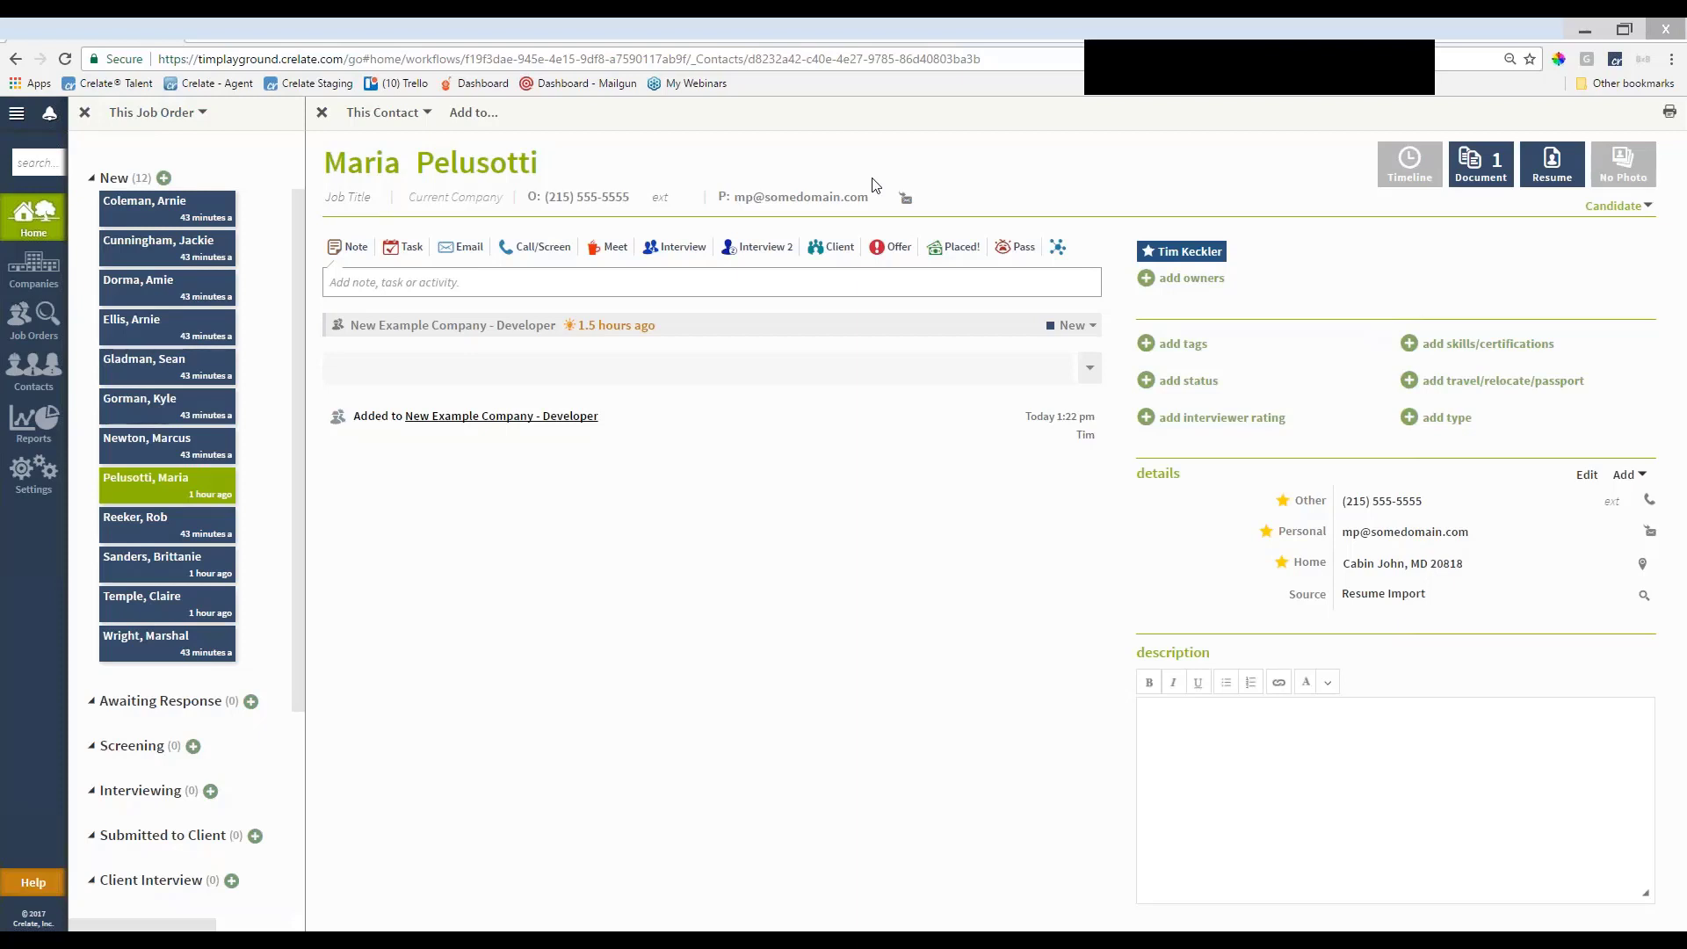
pyautogui.scroll(1, 253, 522)
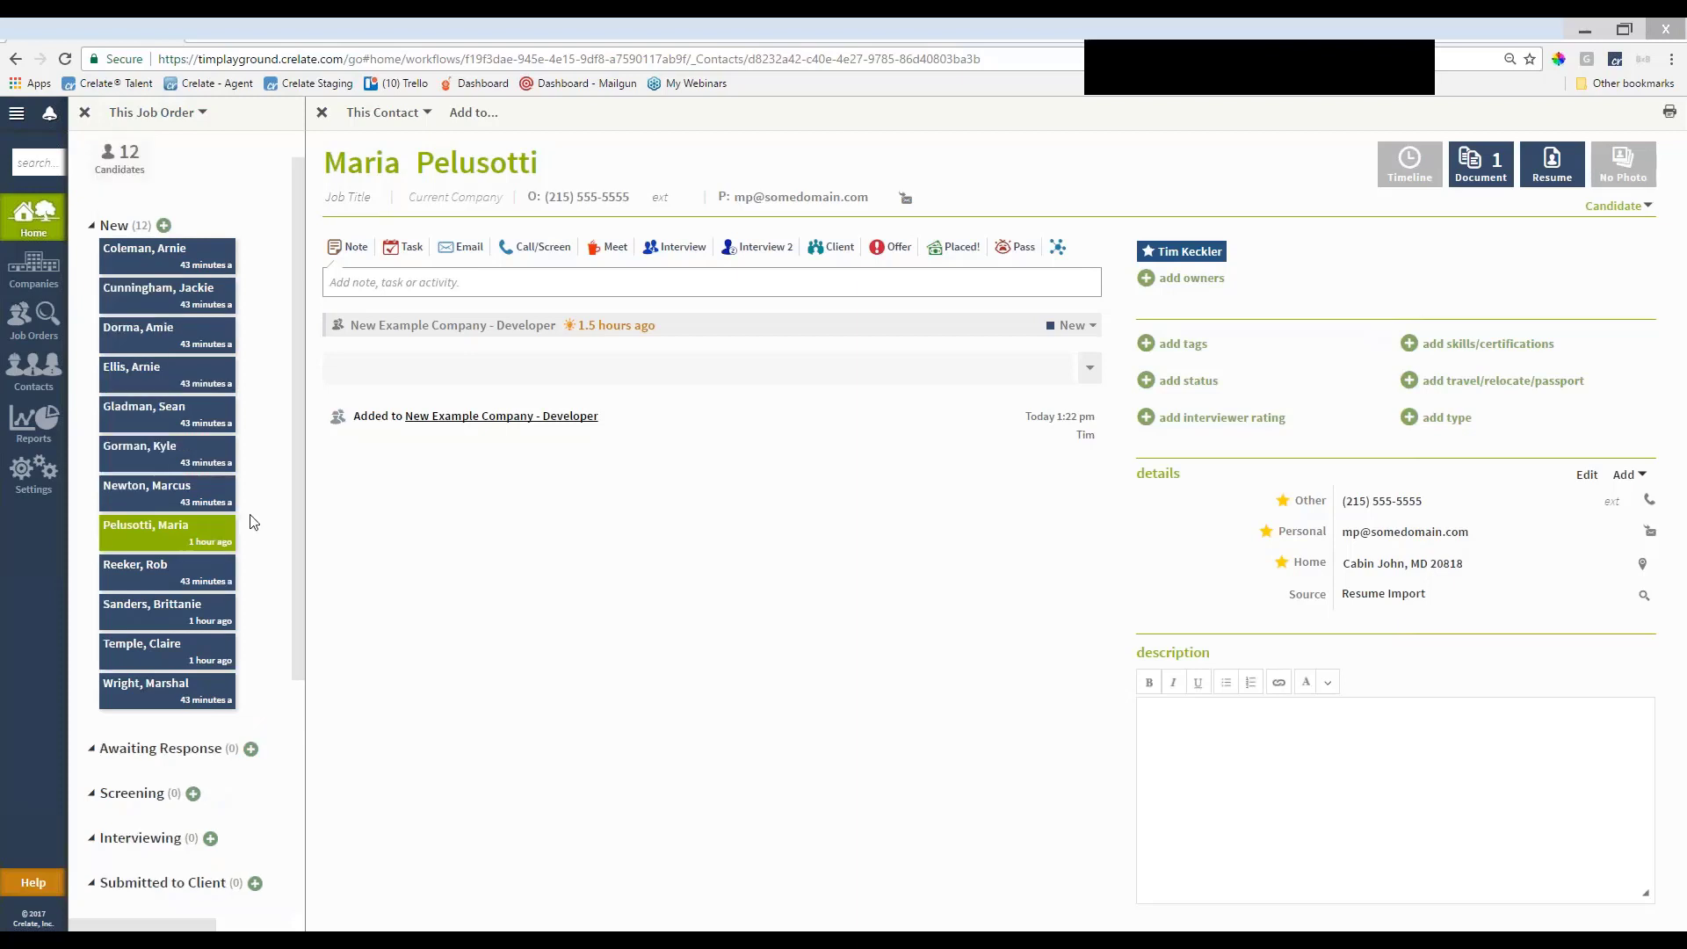
# Close the contact record, box-select Ellis, Gladman, Gorman, Newton, Pelusotti and Wright, and open Selected Contacts
pyautogui.click(321, 112)
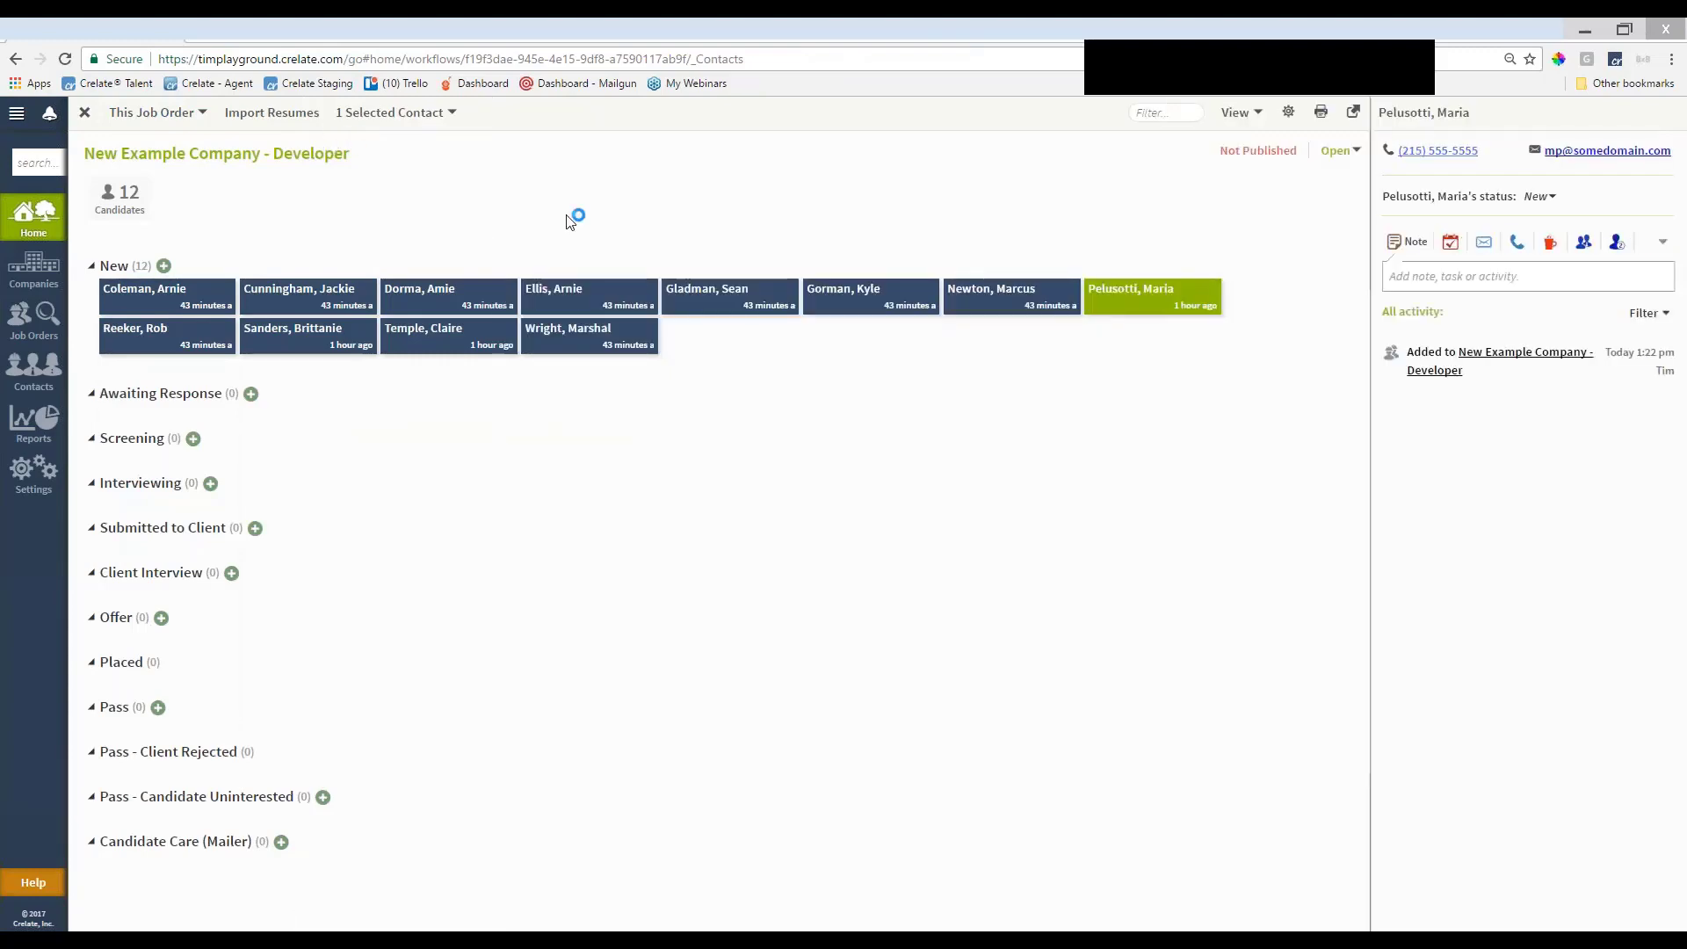
pyautogui.moveTo(1195, 391); pyautogui.dragTo(602, 279)
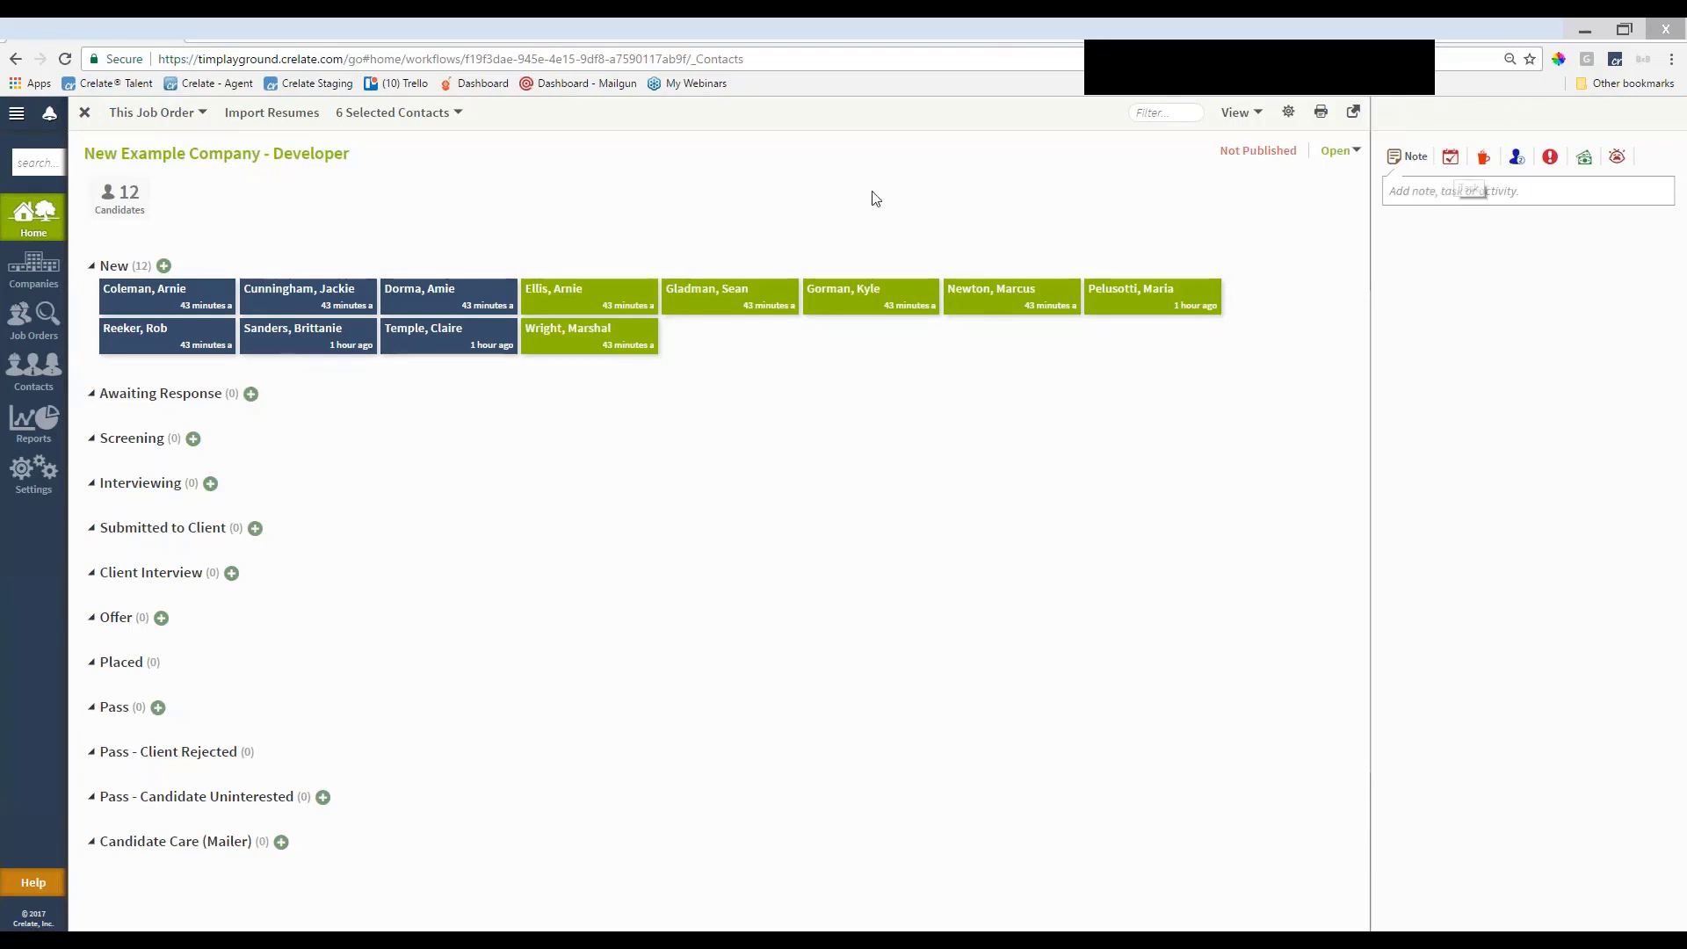
pyautogui.click(404, 123)
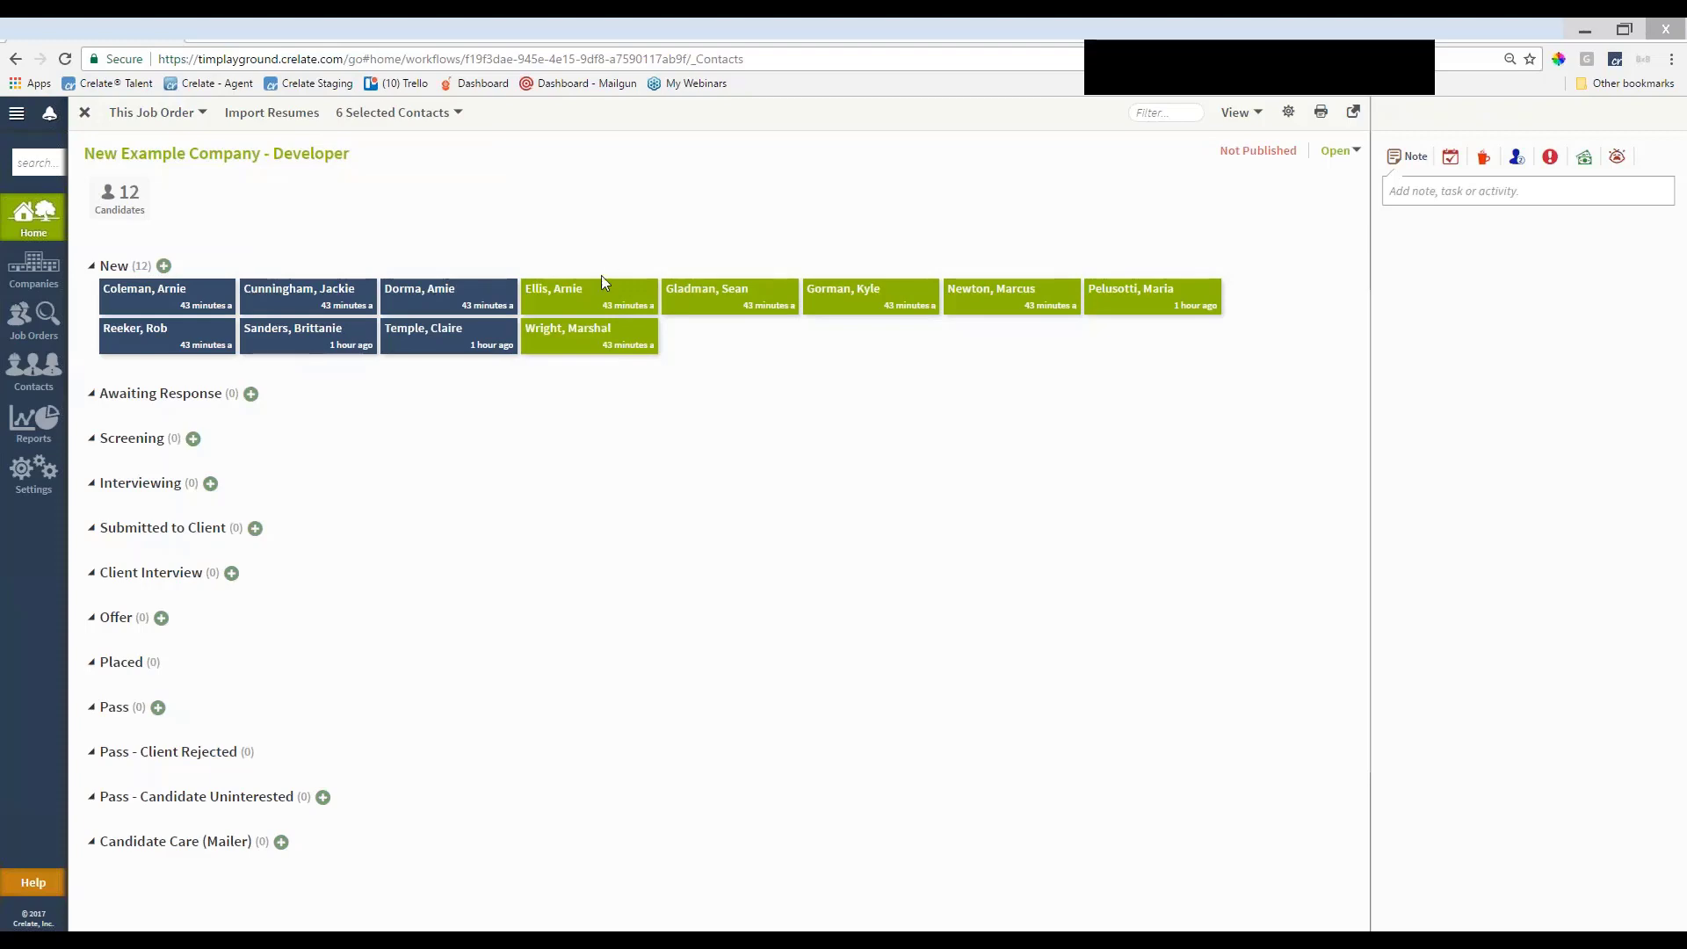
pyautogui.click(610, 298)
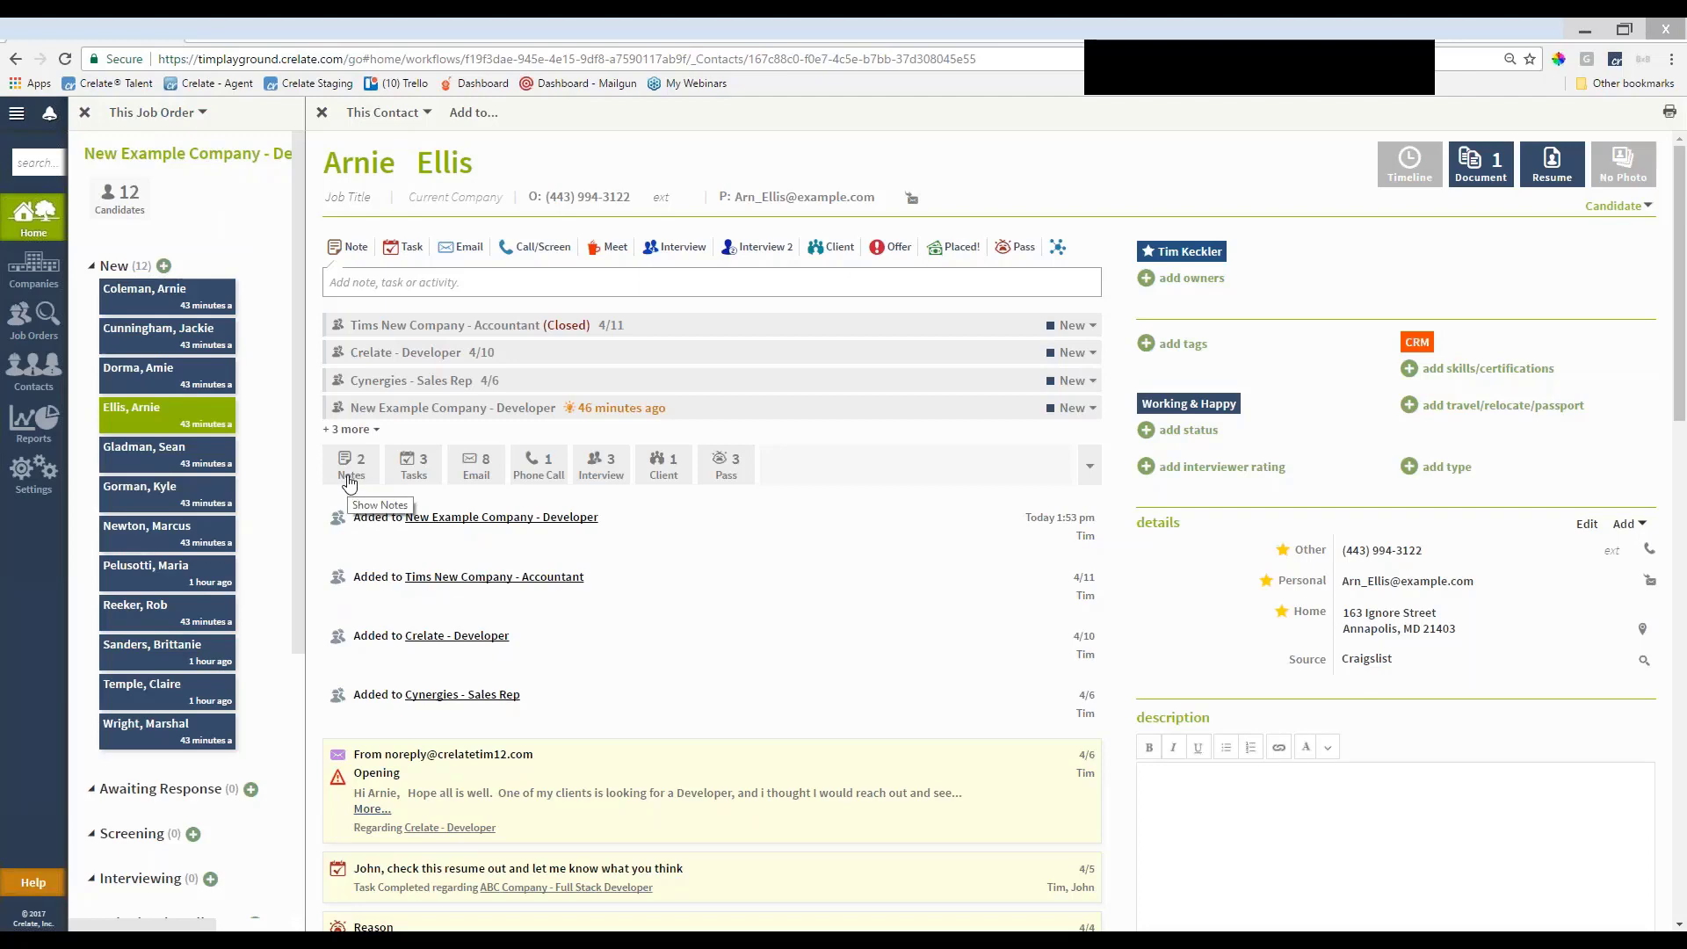
pyautogui.click(350, 482)
pyautogui.click(349, 482)
pyautogui.click(431, 477)
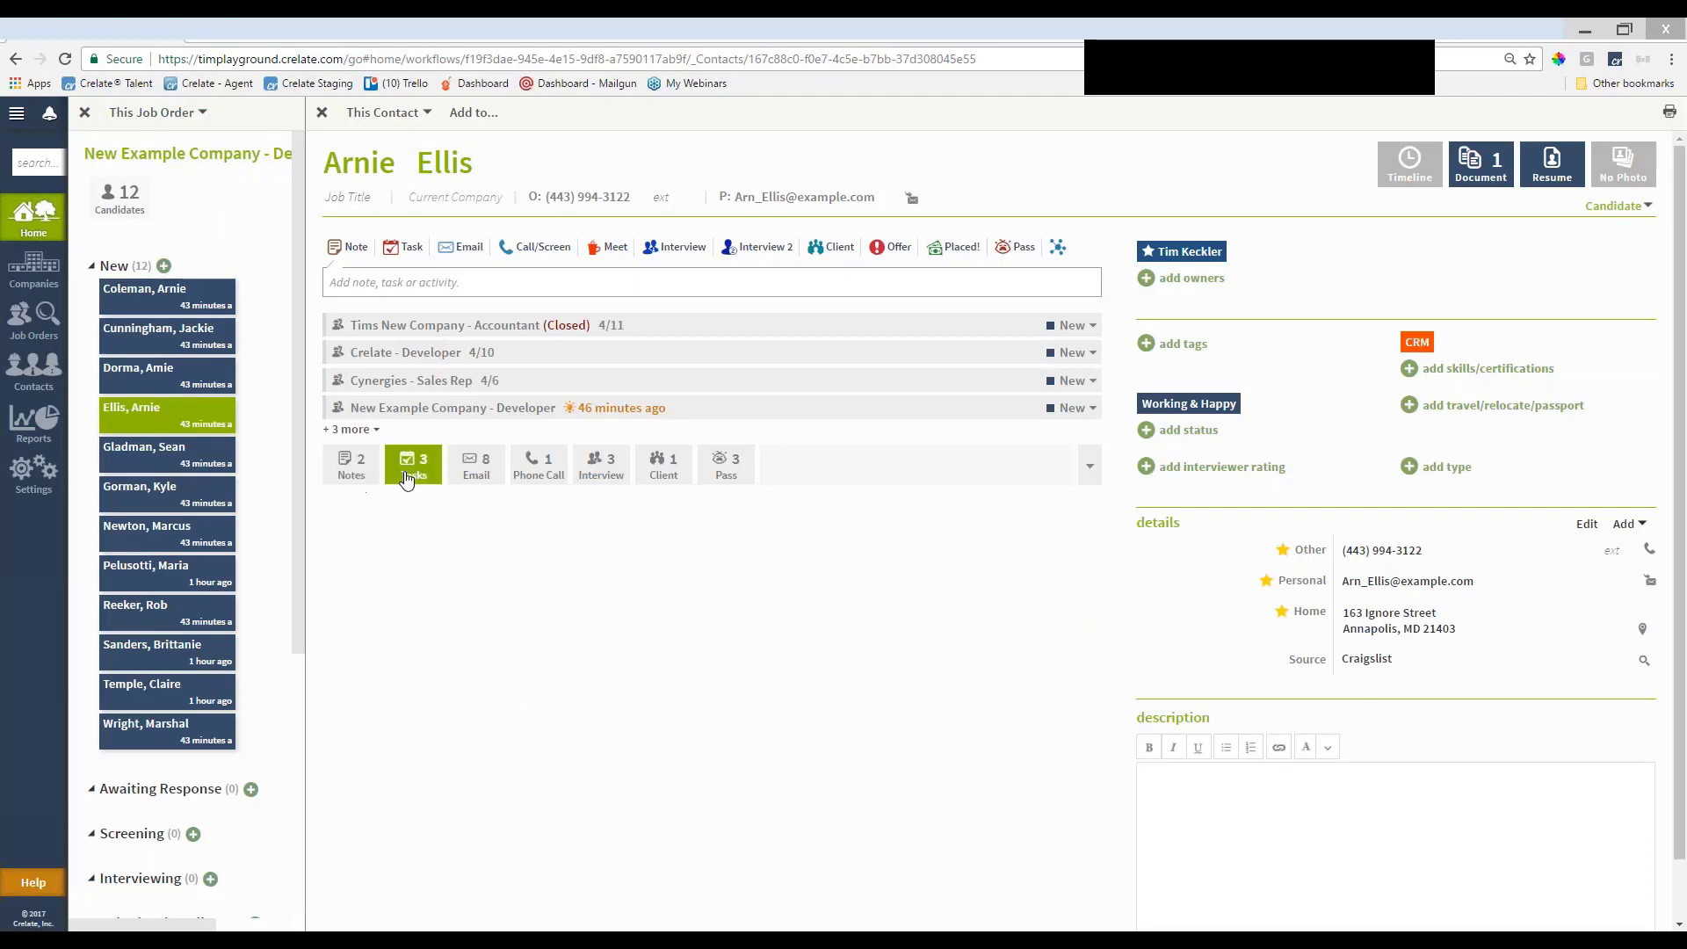
pyautogui.click(438, 479)
pyautogui.click(472, 477)
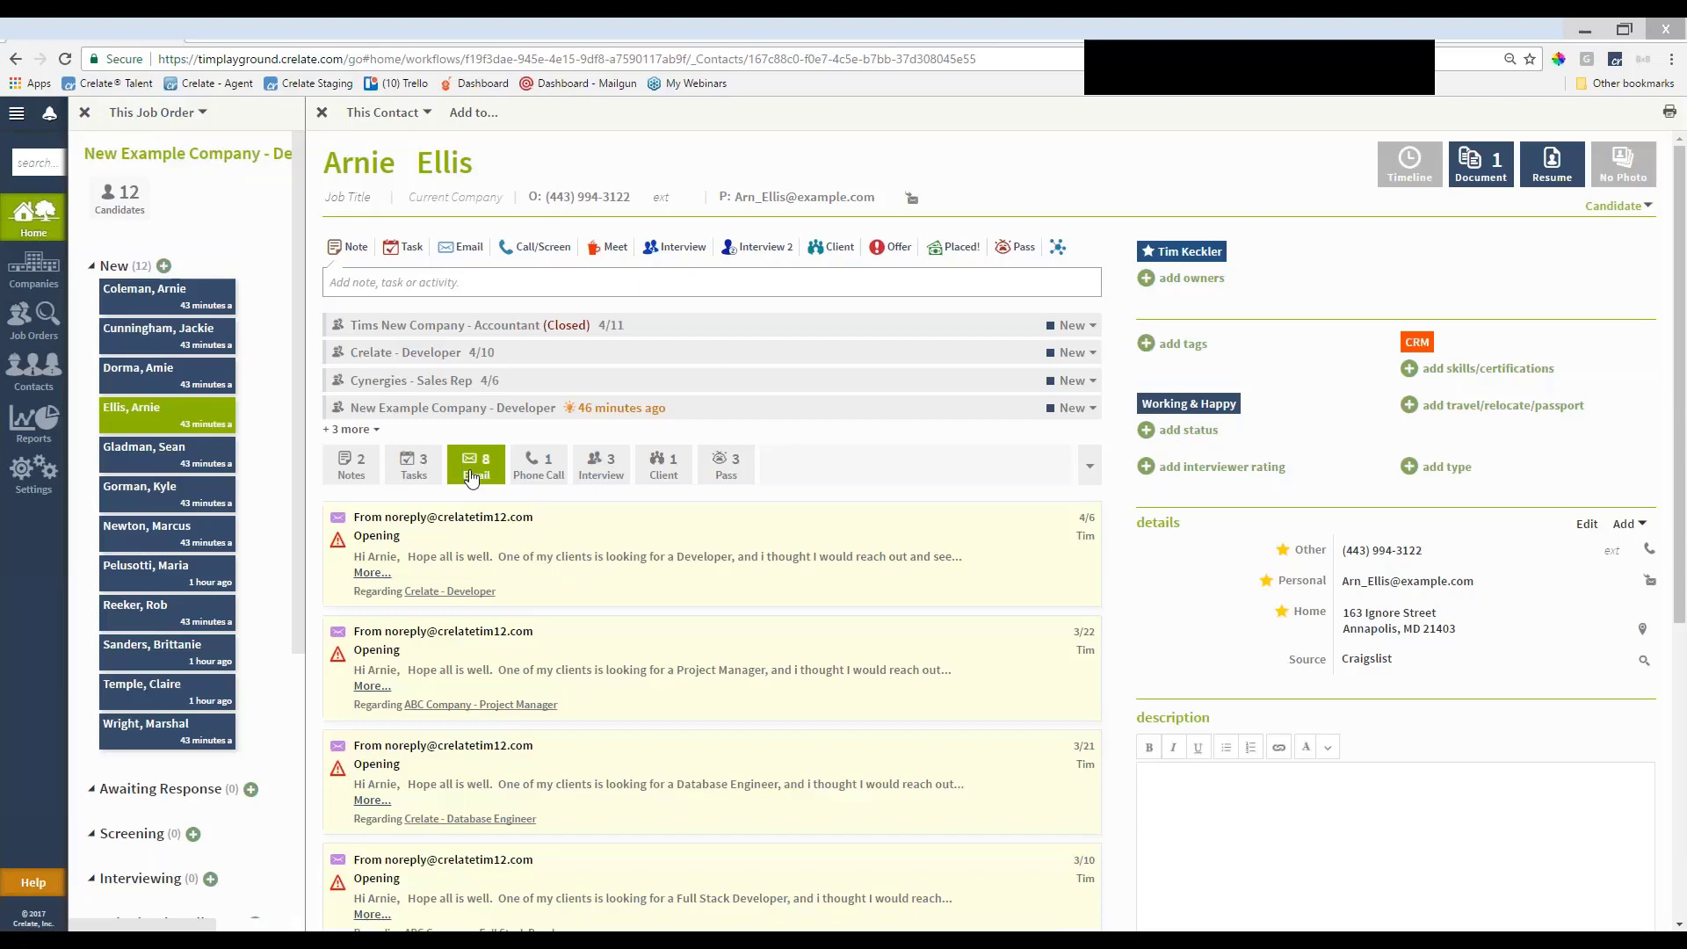
pyautogui.click(471, 479)
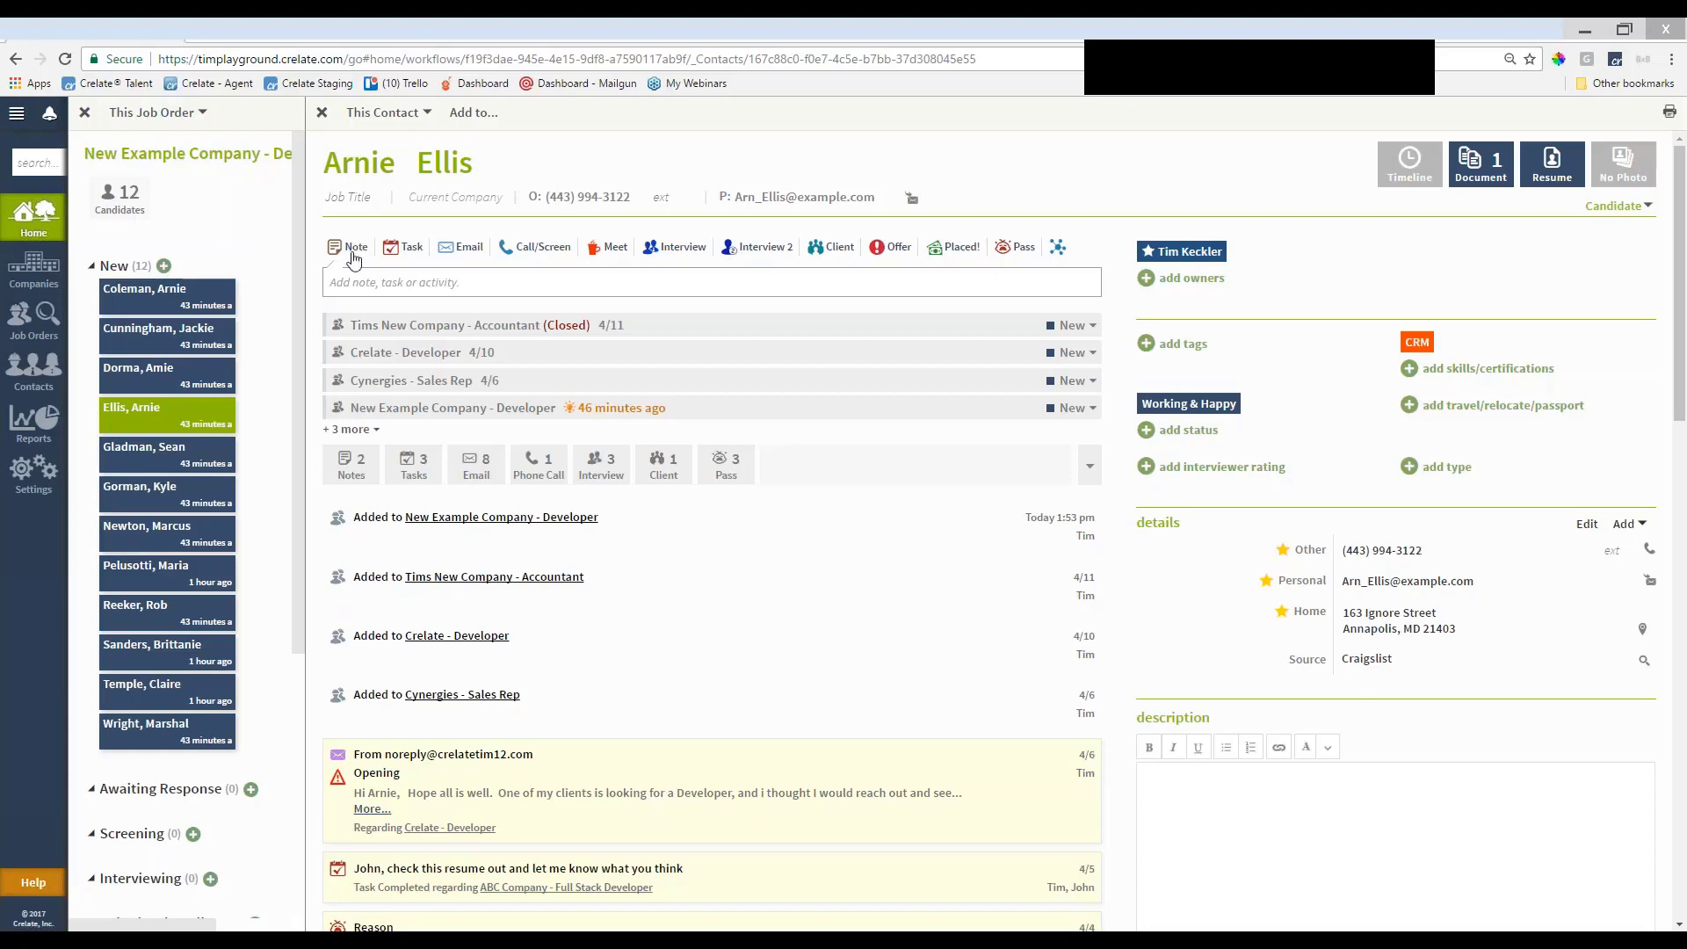
pyautogui.click(379, 275)
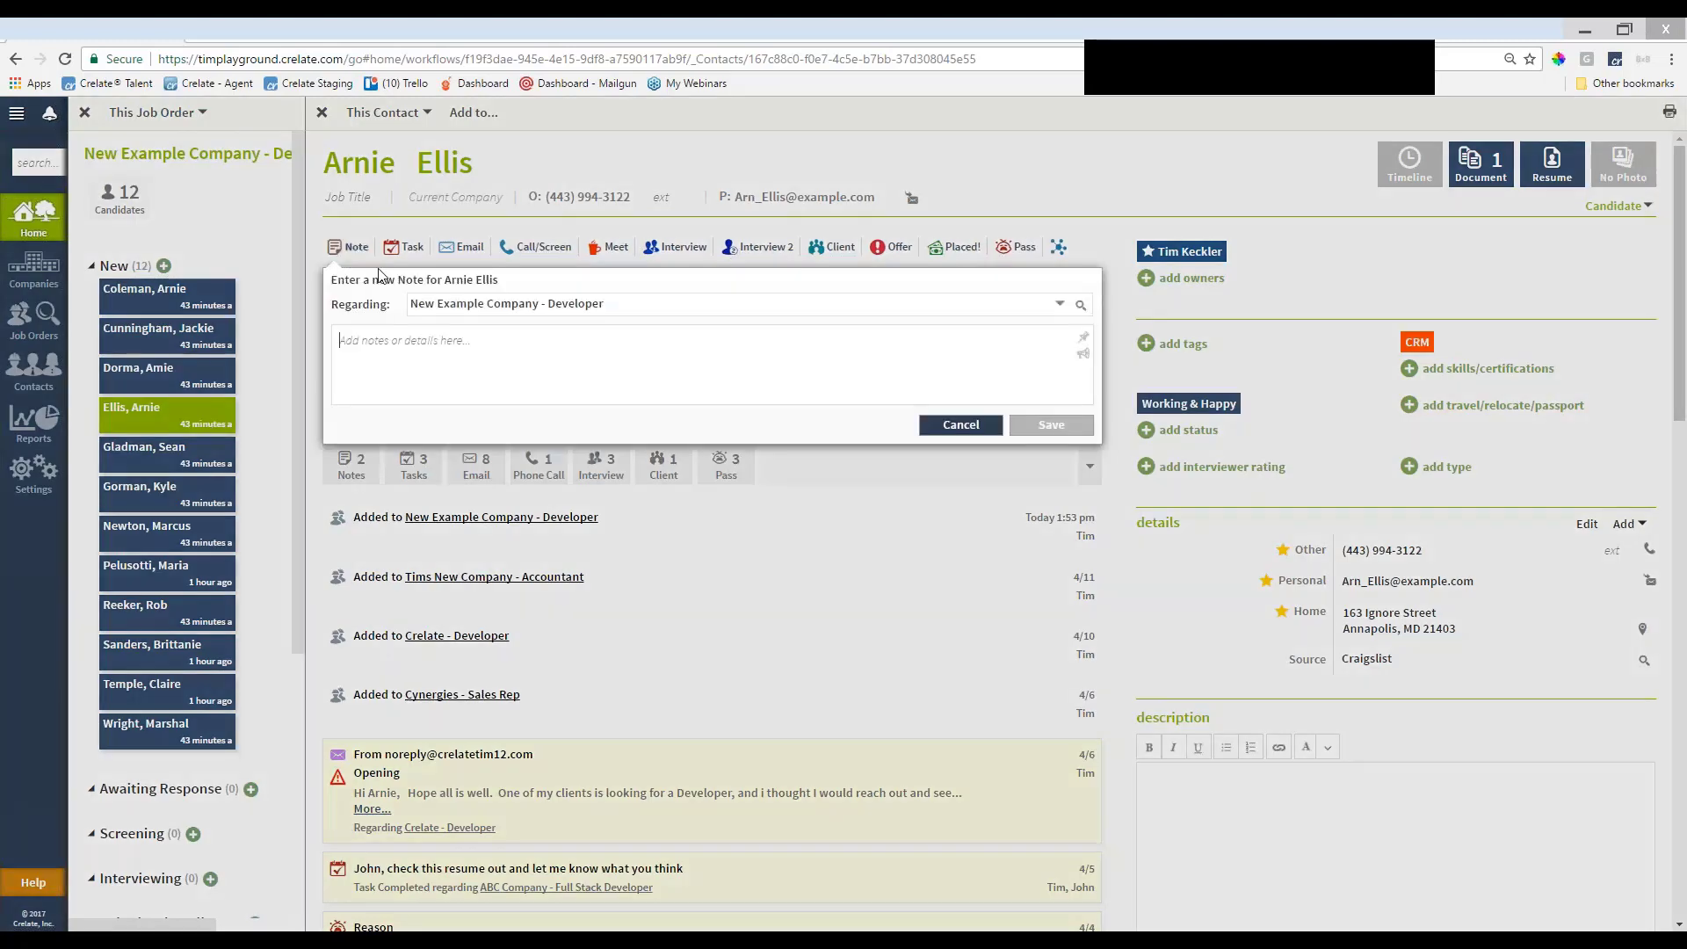
pyautogui.write('Called ')
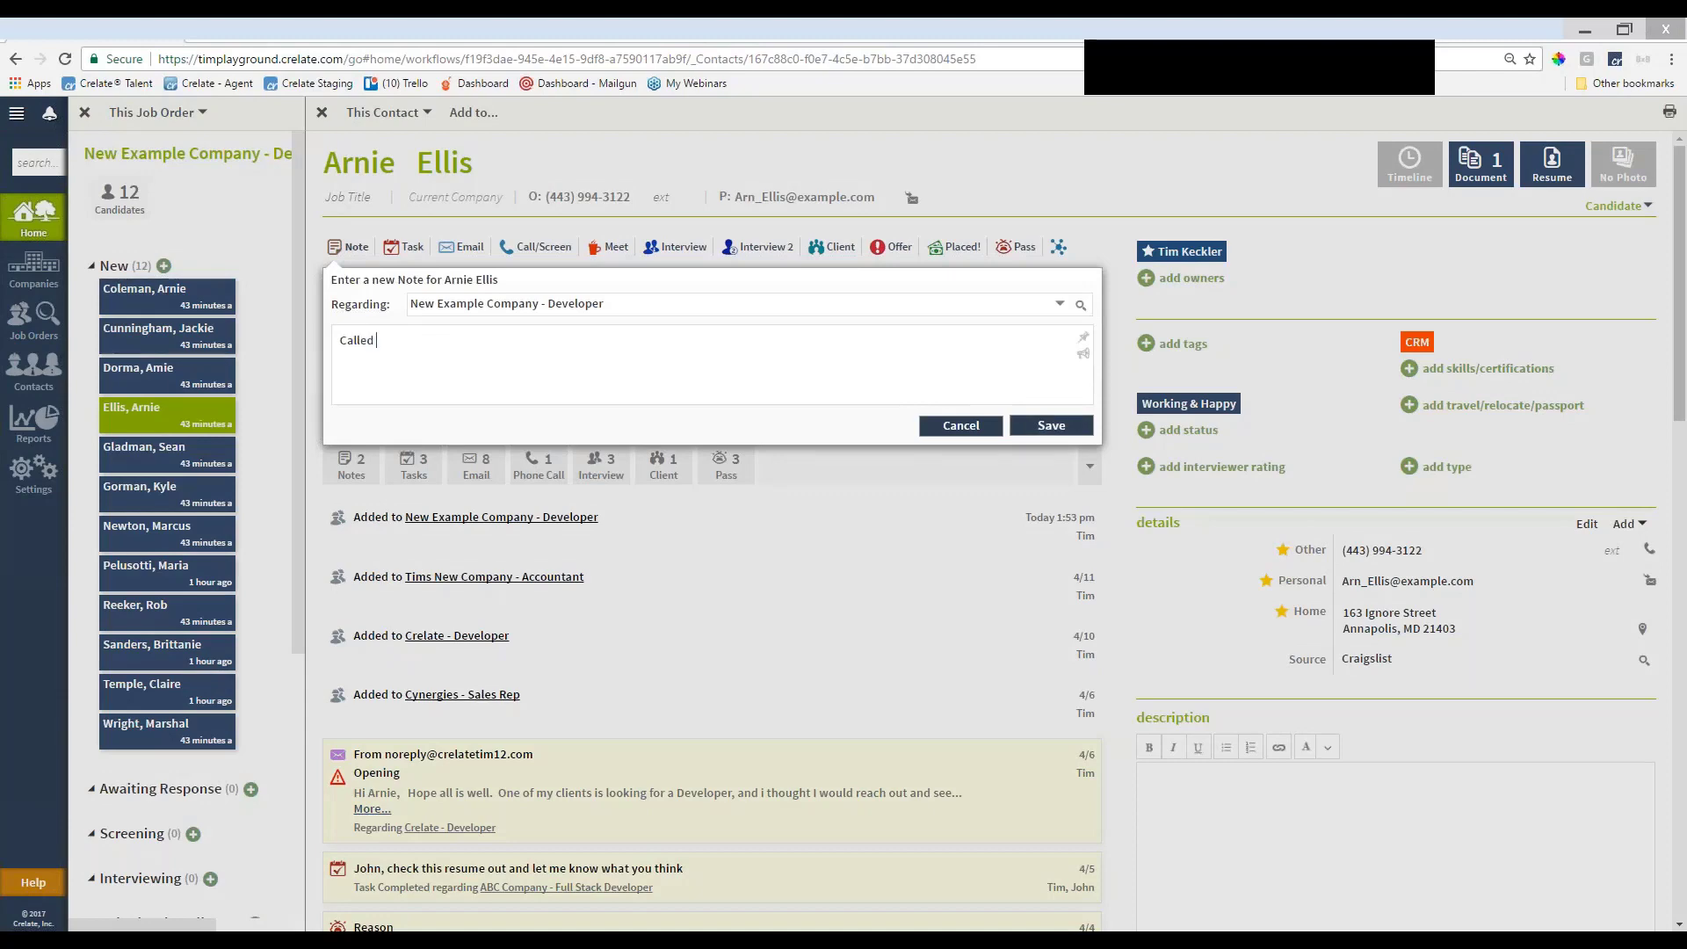
pyautogui.write('- LM')
pyautogui.click(1050, 425)
pyautogui.moveTo(741, 520)
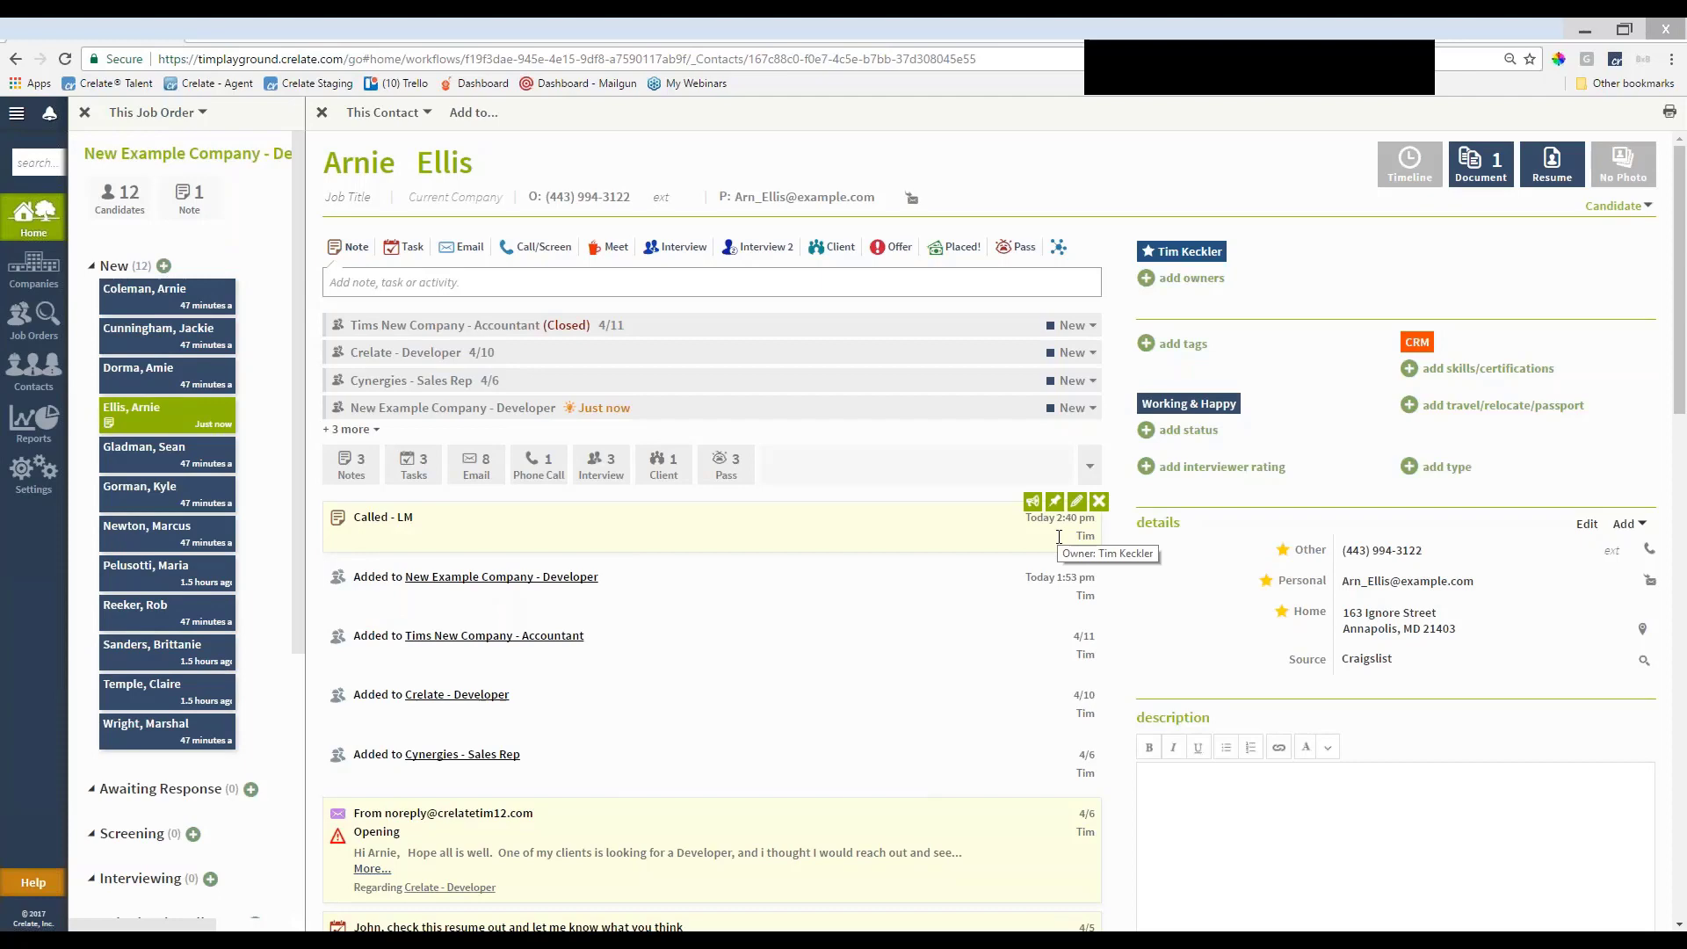
pyautogui.click(409, 247)
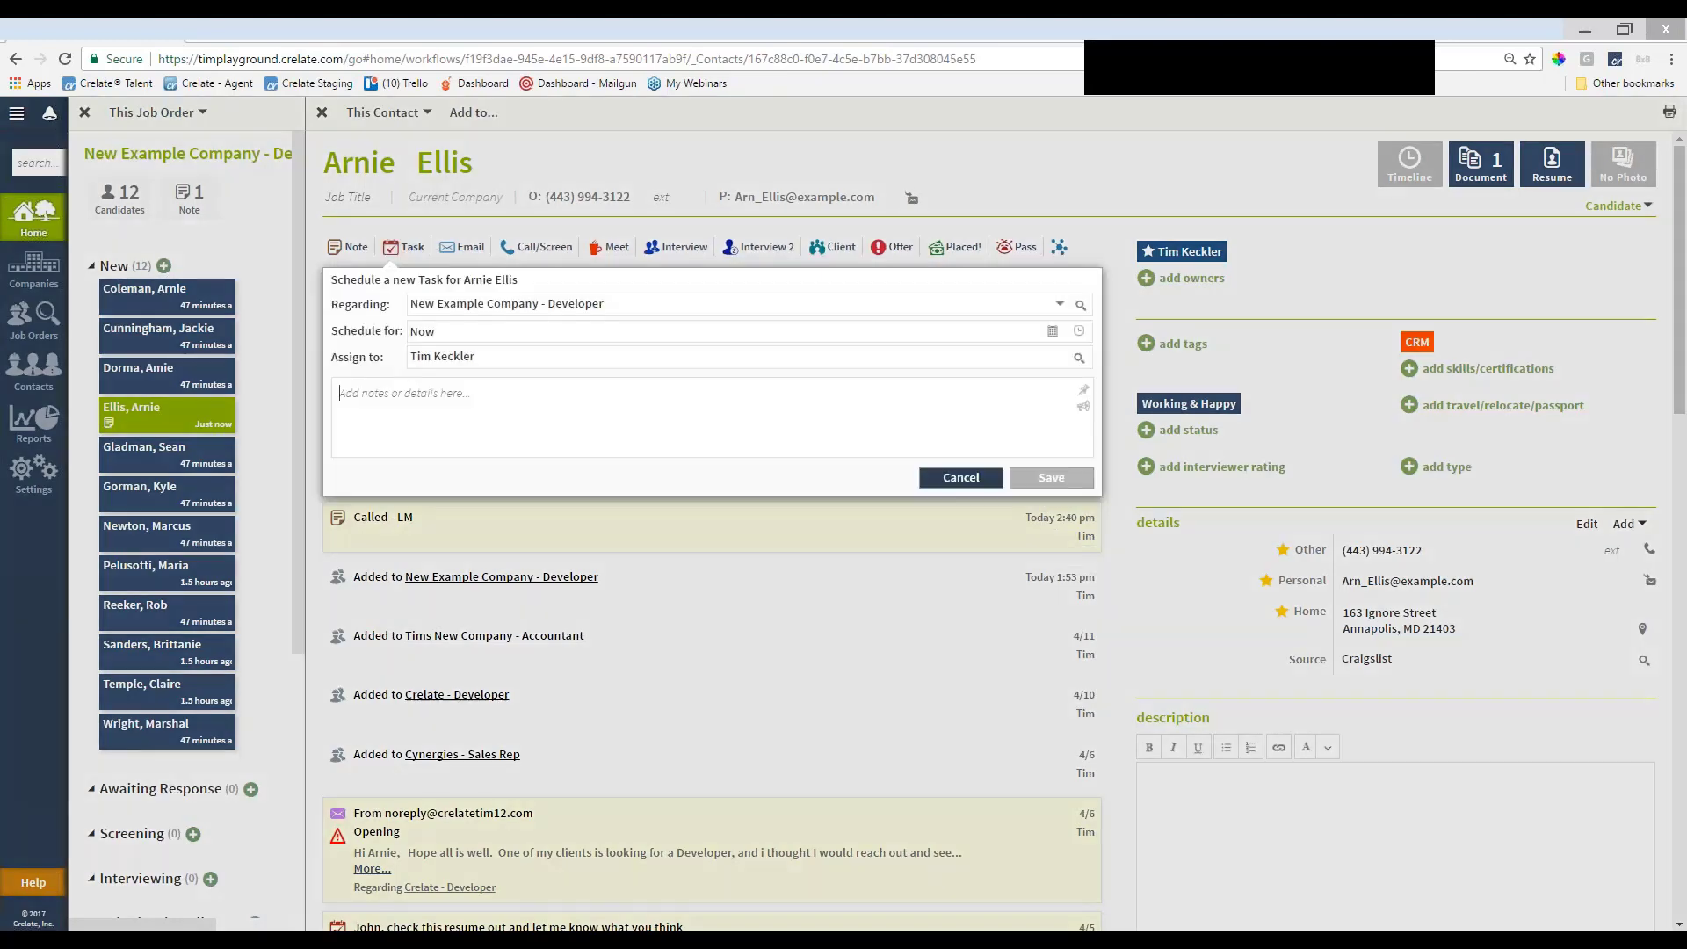
pyautogui.click(1054, 333)
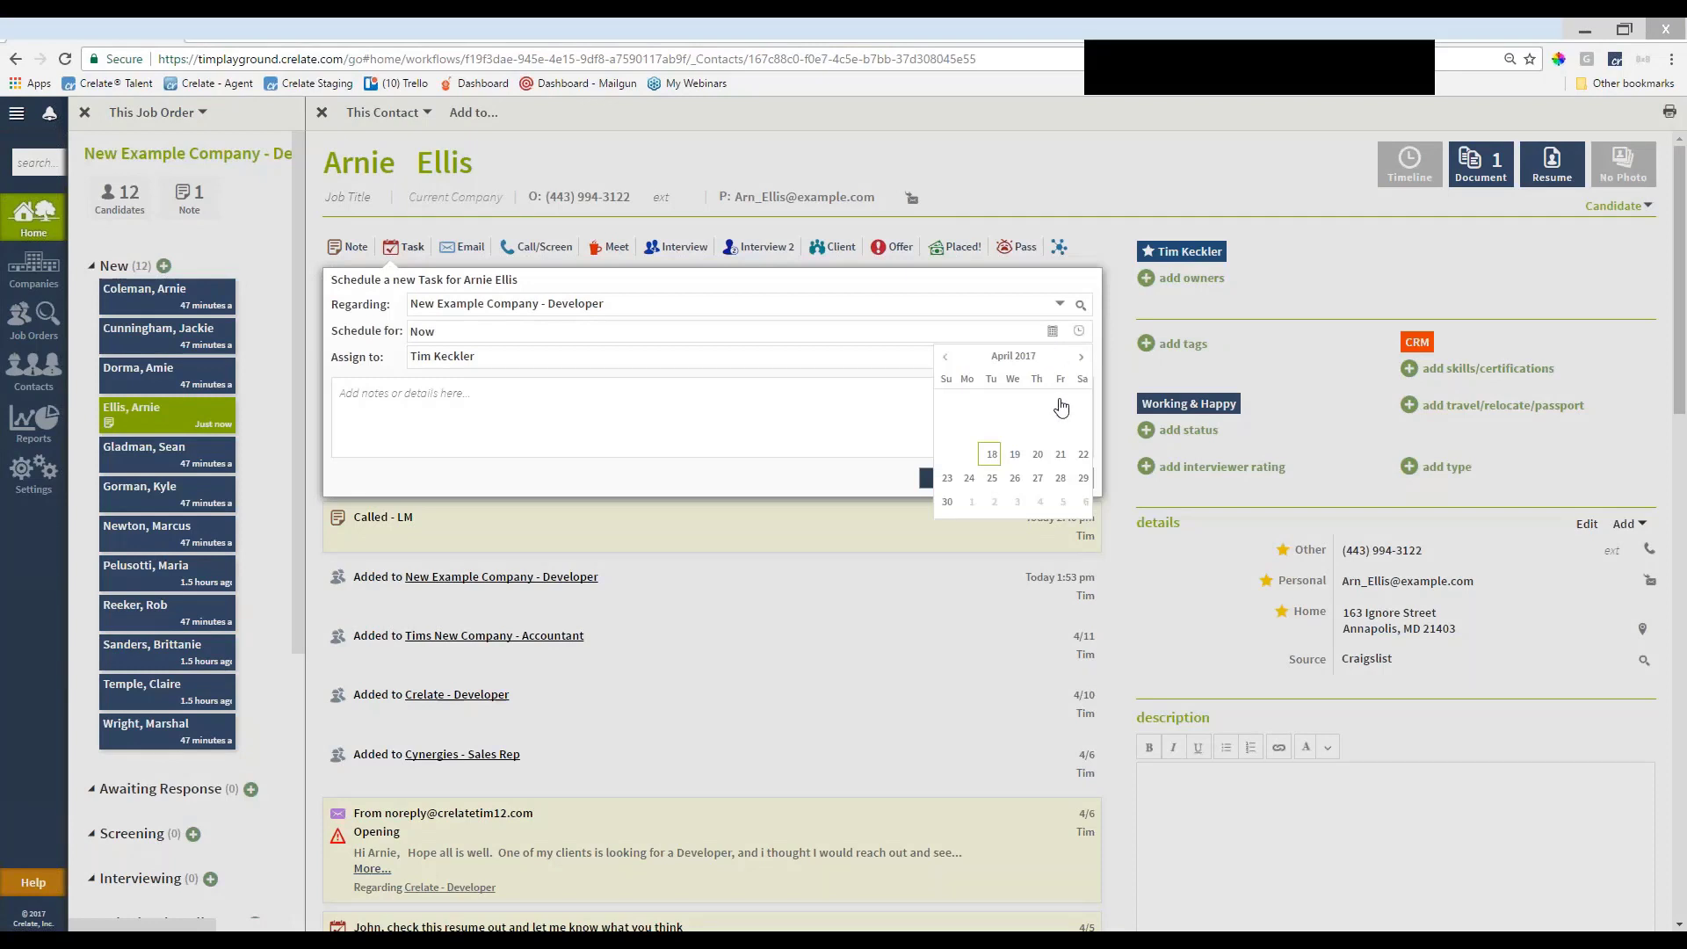
pyautogui.click(1060, 455)
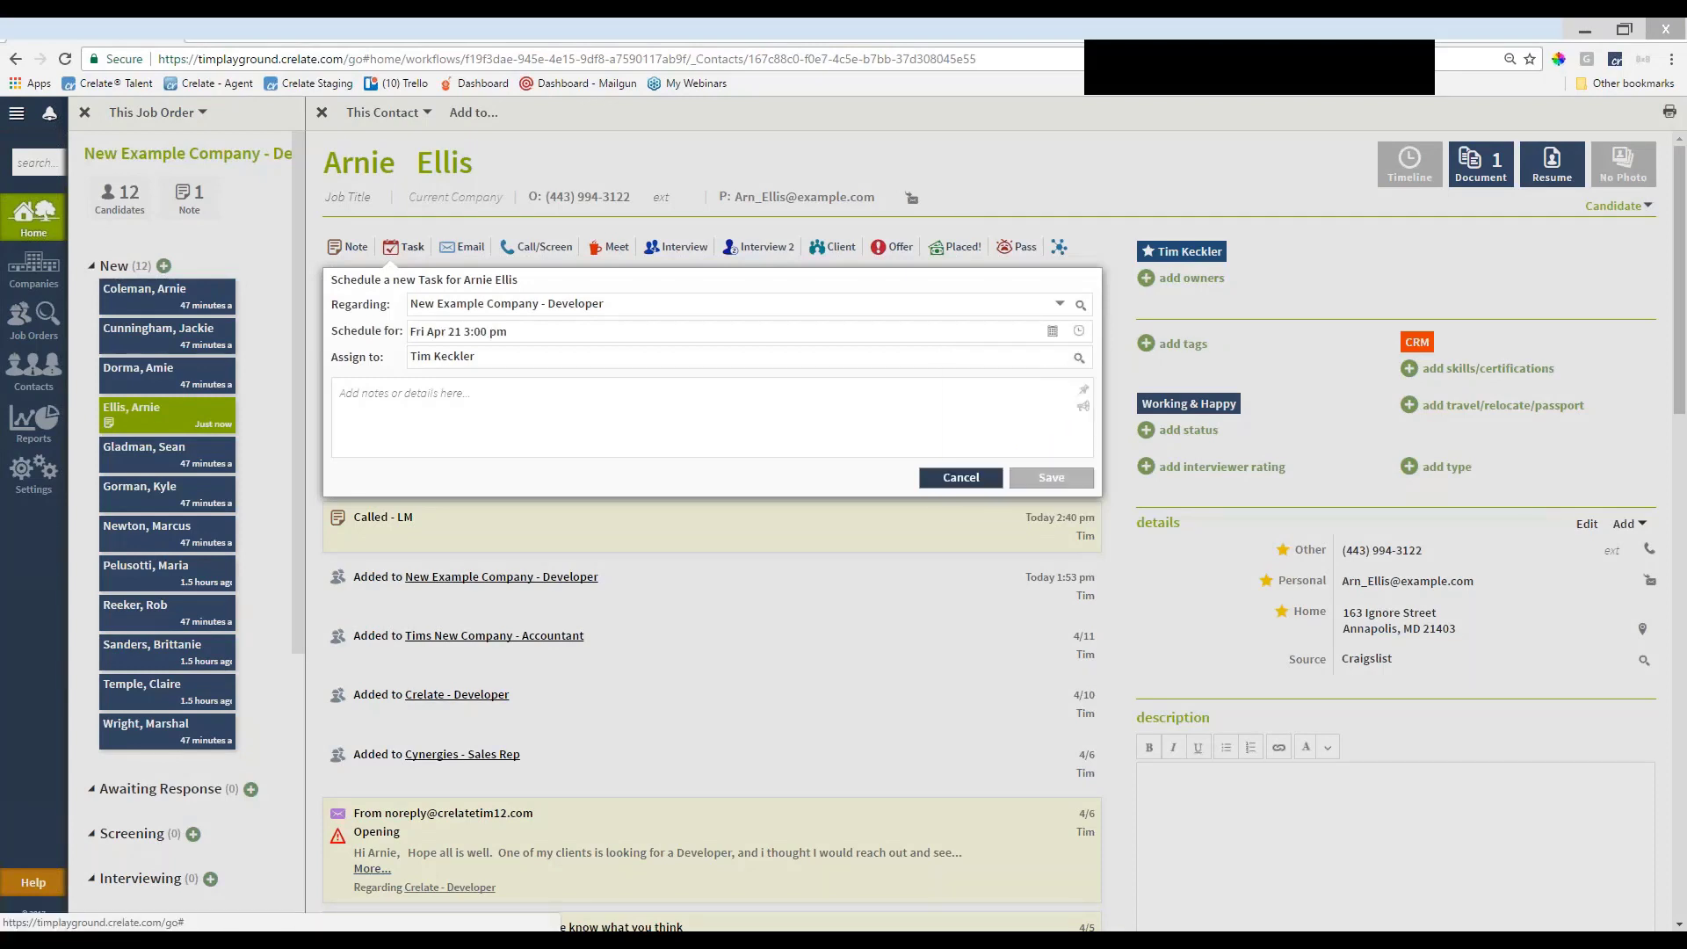
pyautogui.click(1077, 330)
pyautogui.scroll(4, 1045, 404)
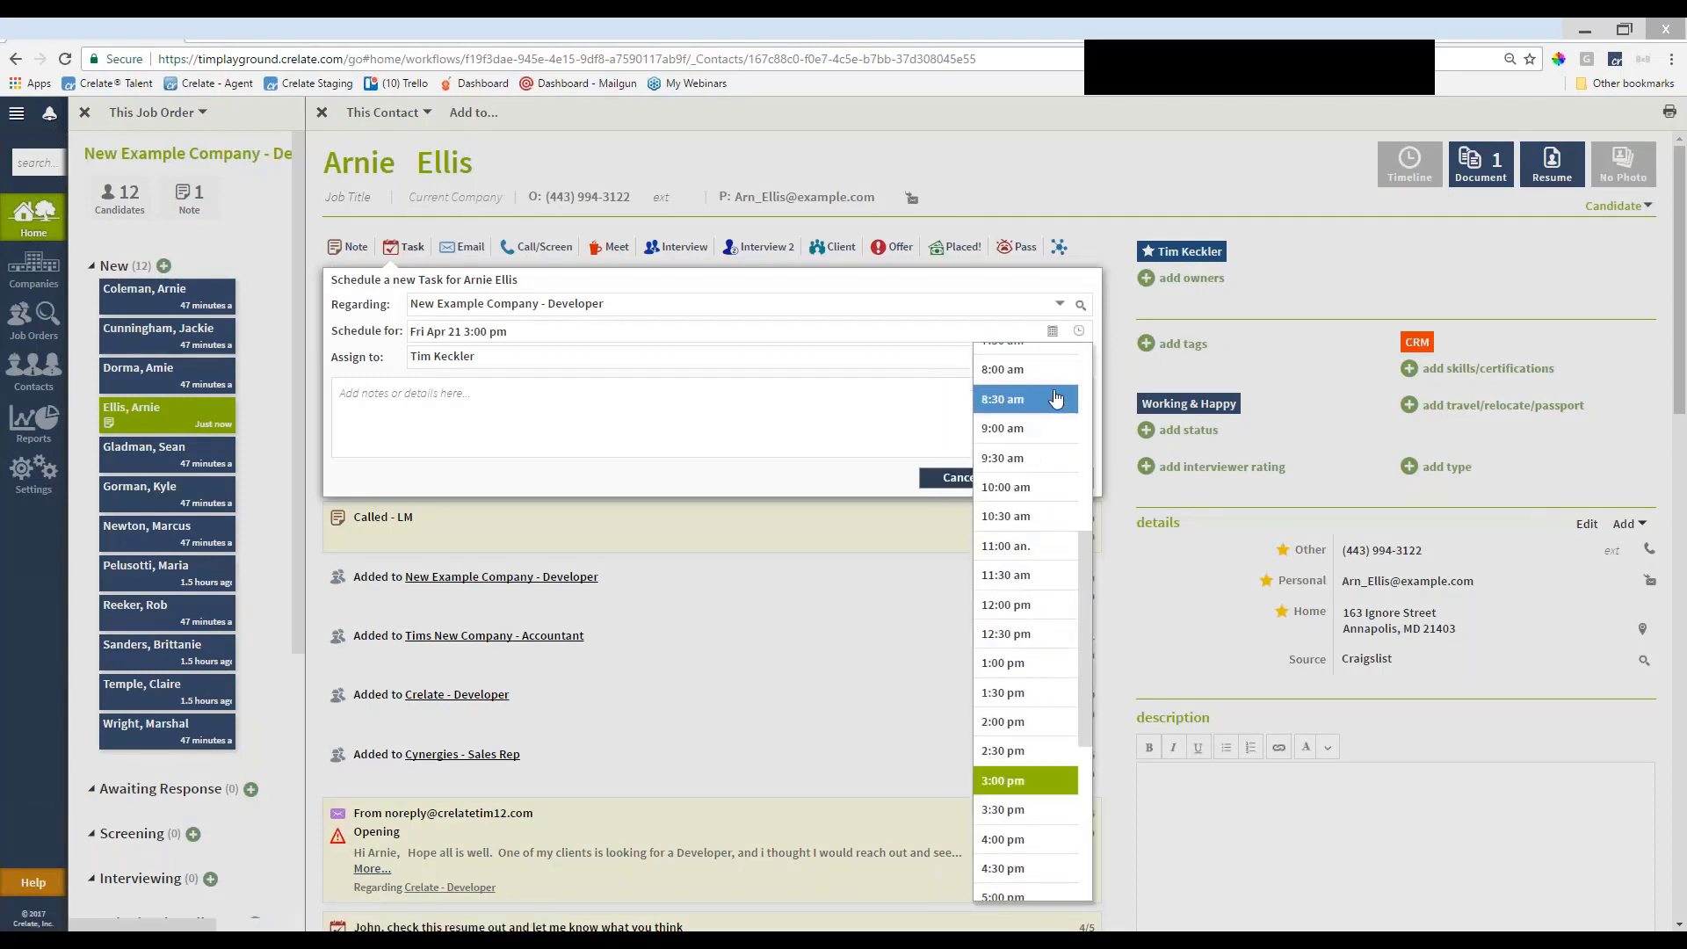
pyautogui.scroll(5, 1059, 402)
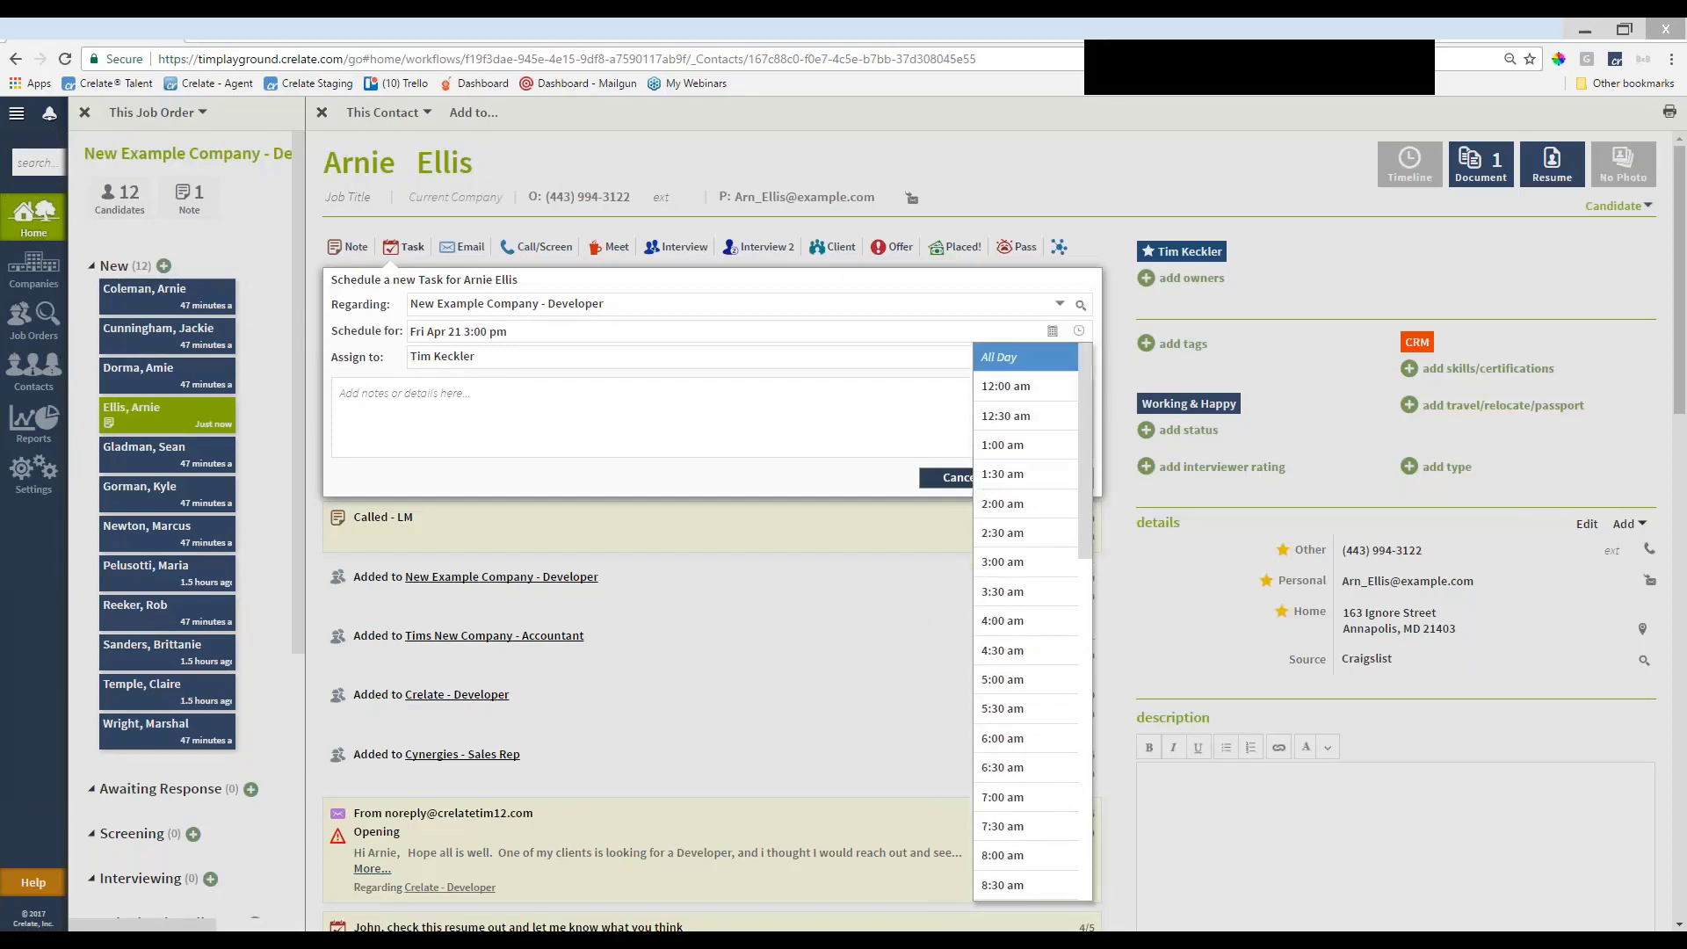
pyautogui.click(1023, 351)
pyautogui.click(877, 424)
pyautogui.write('Fol')
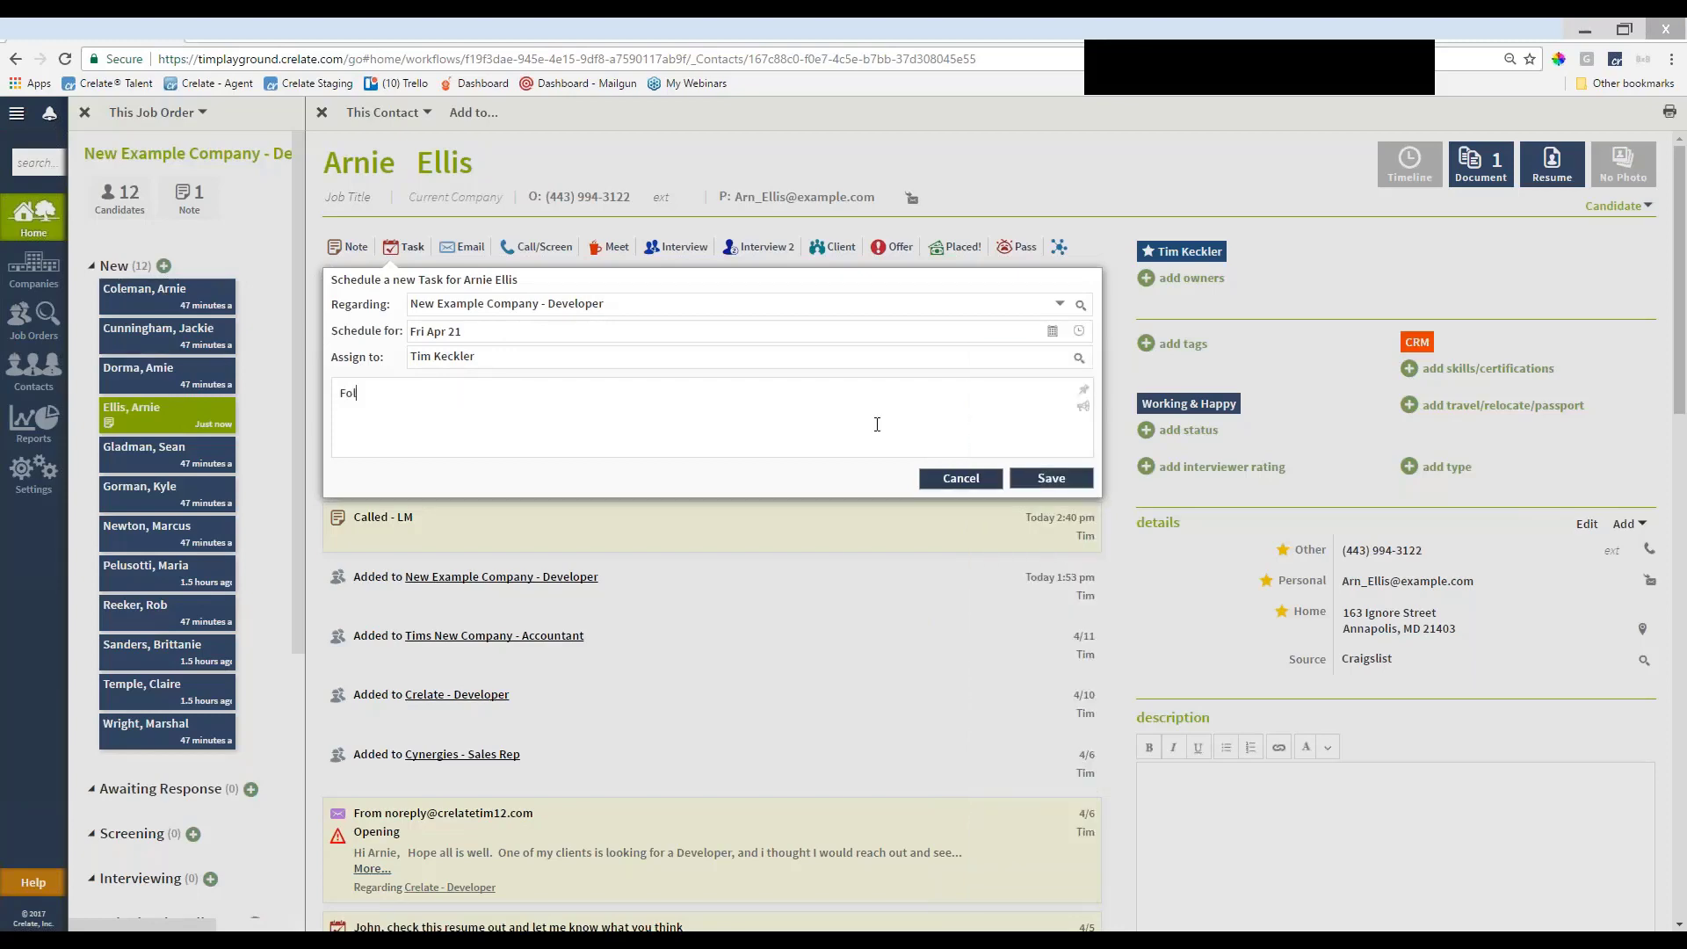
pyautogui.write('low-Up')
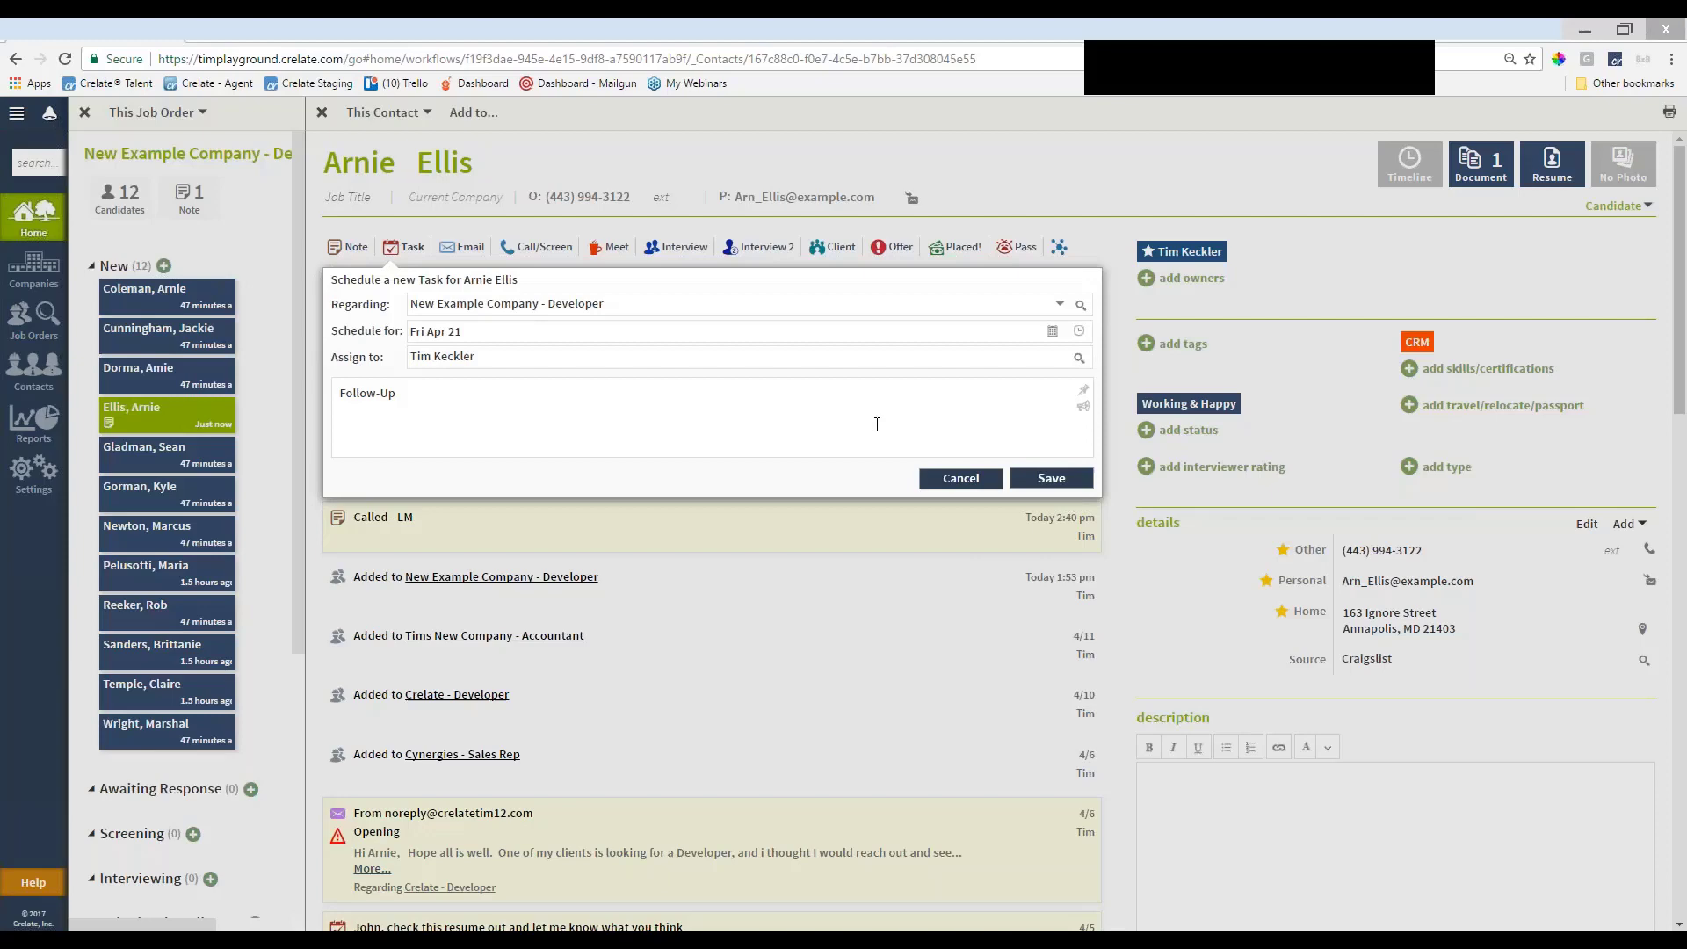
pyautogui.hotkey('ctrl', 'Return')
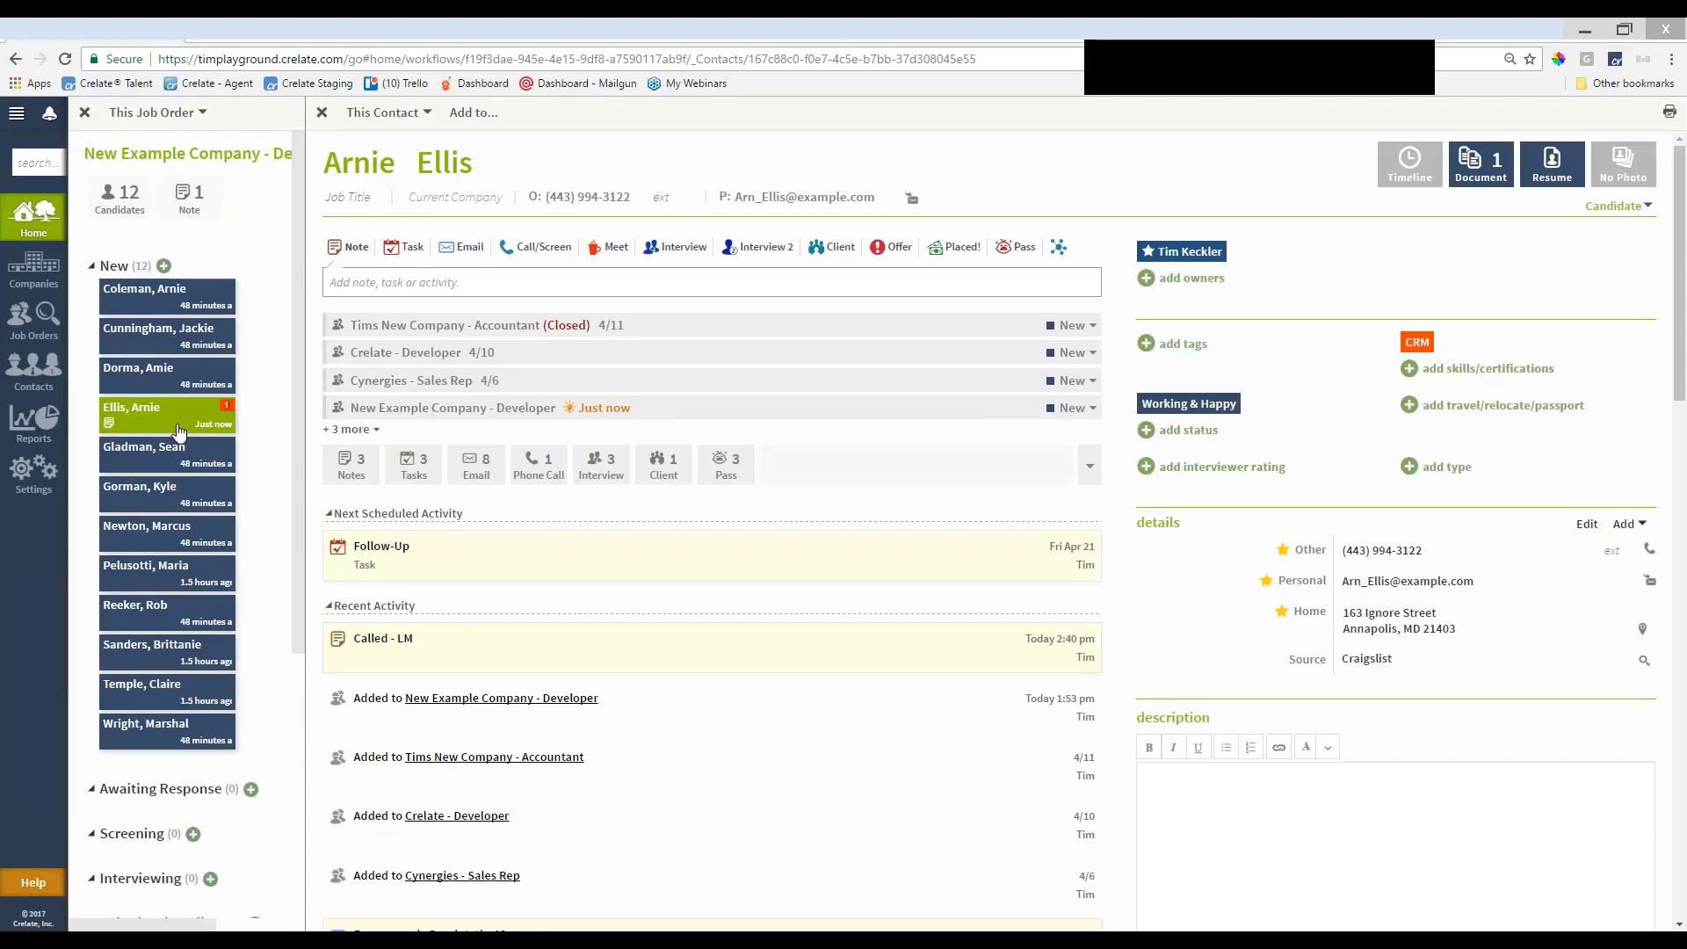
# Move the fourth New candidate to Awaiting Response, then open another New candidate's record
pyautogui.moveTo(177, 431); pyautogui.dragTo(216, 918)
pyautogui.click(184, 351)
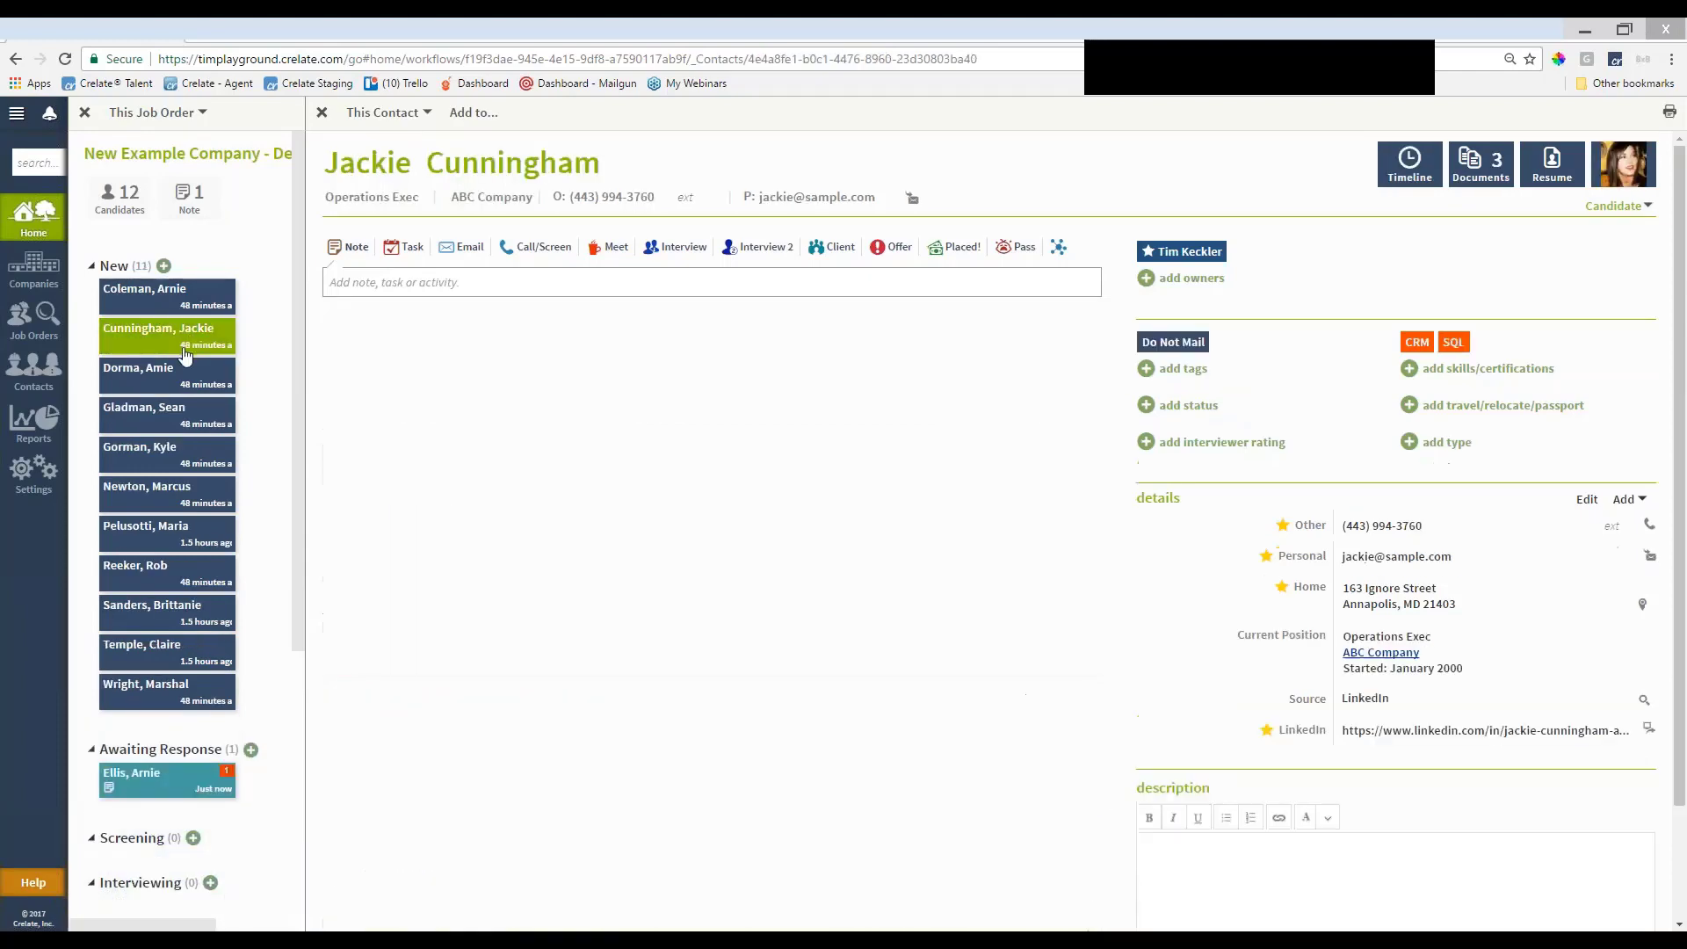
pyautogui.click(178, 379)
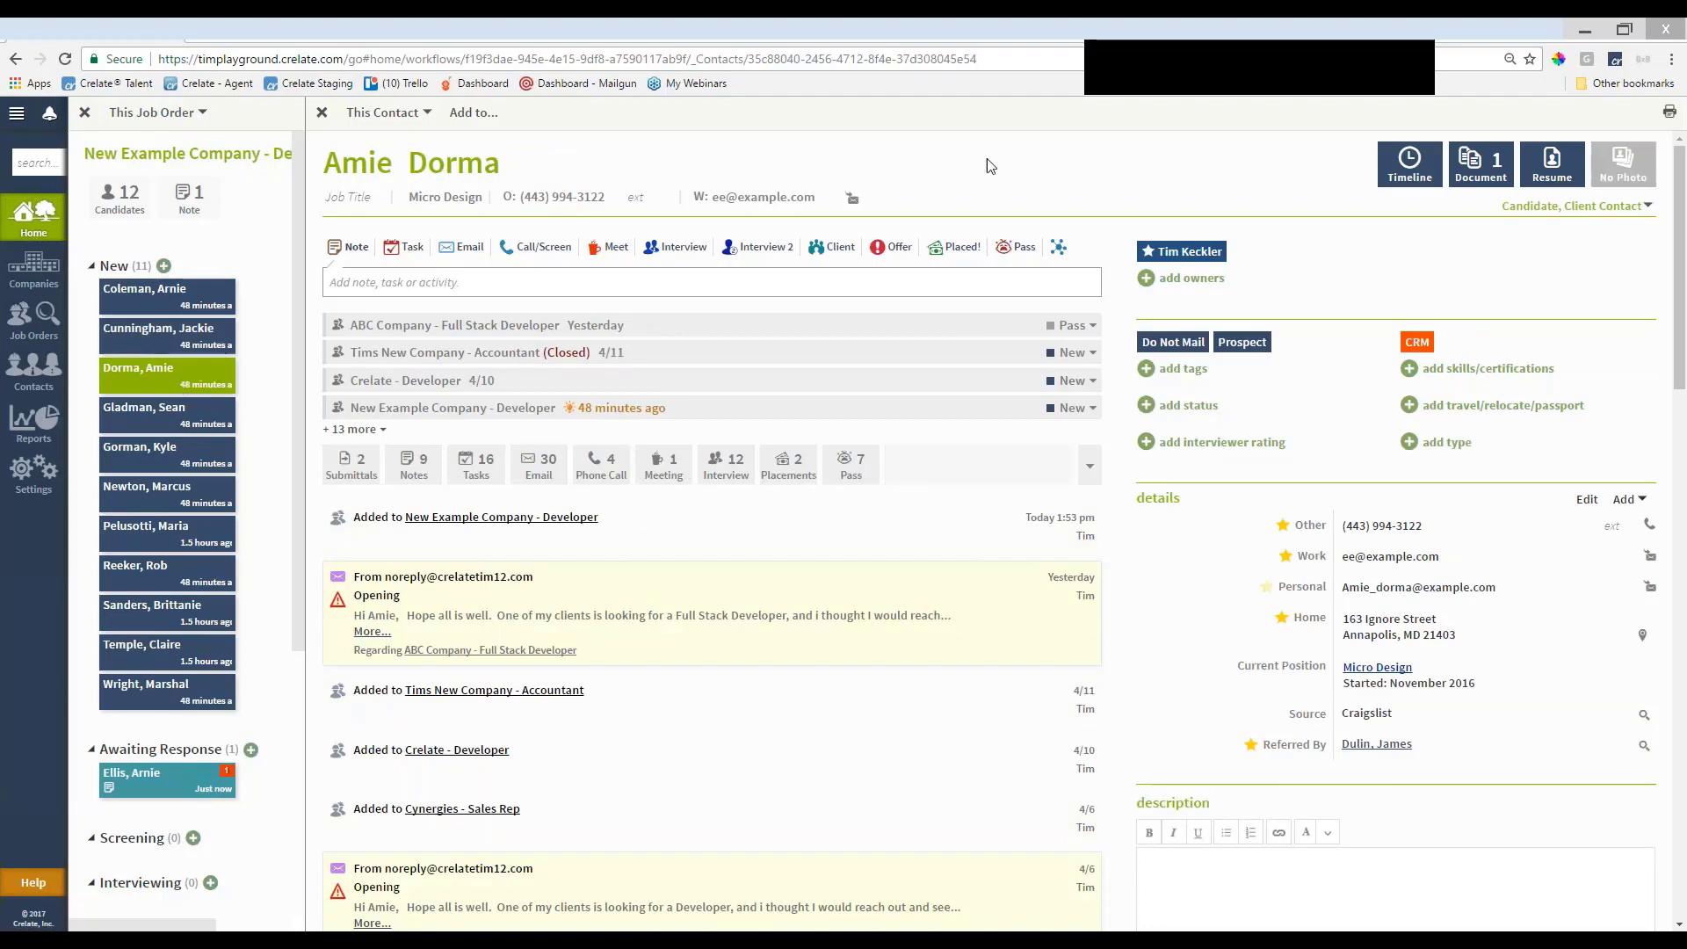
# Check the resume, then move Amie to Pass with reason 'Amie is a little too inexperienced.'
pyautogui.click(1552, 176)
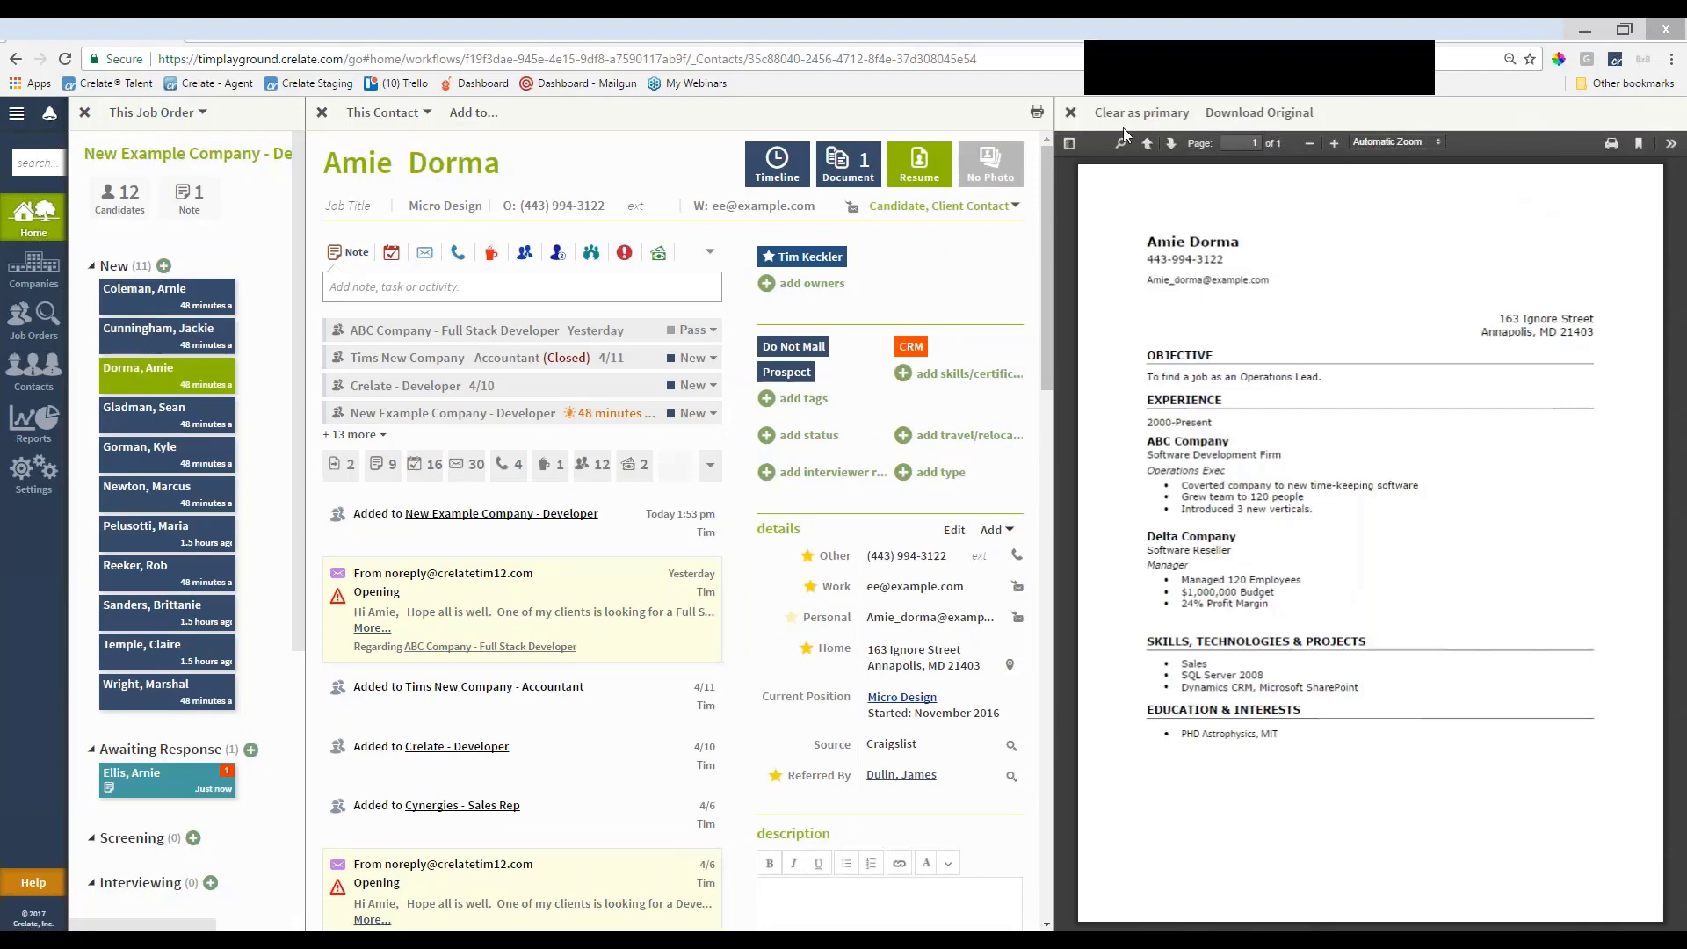
pyautogui.click(1070, 112)
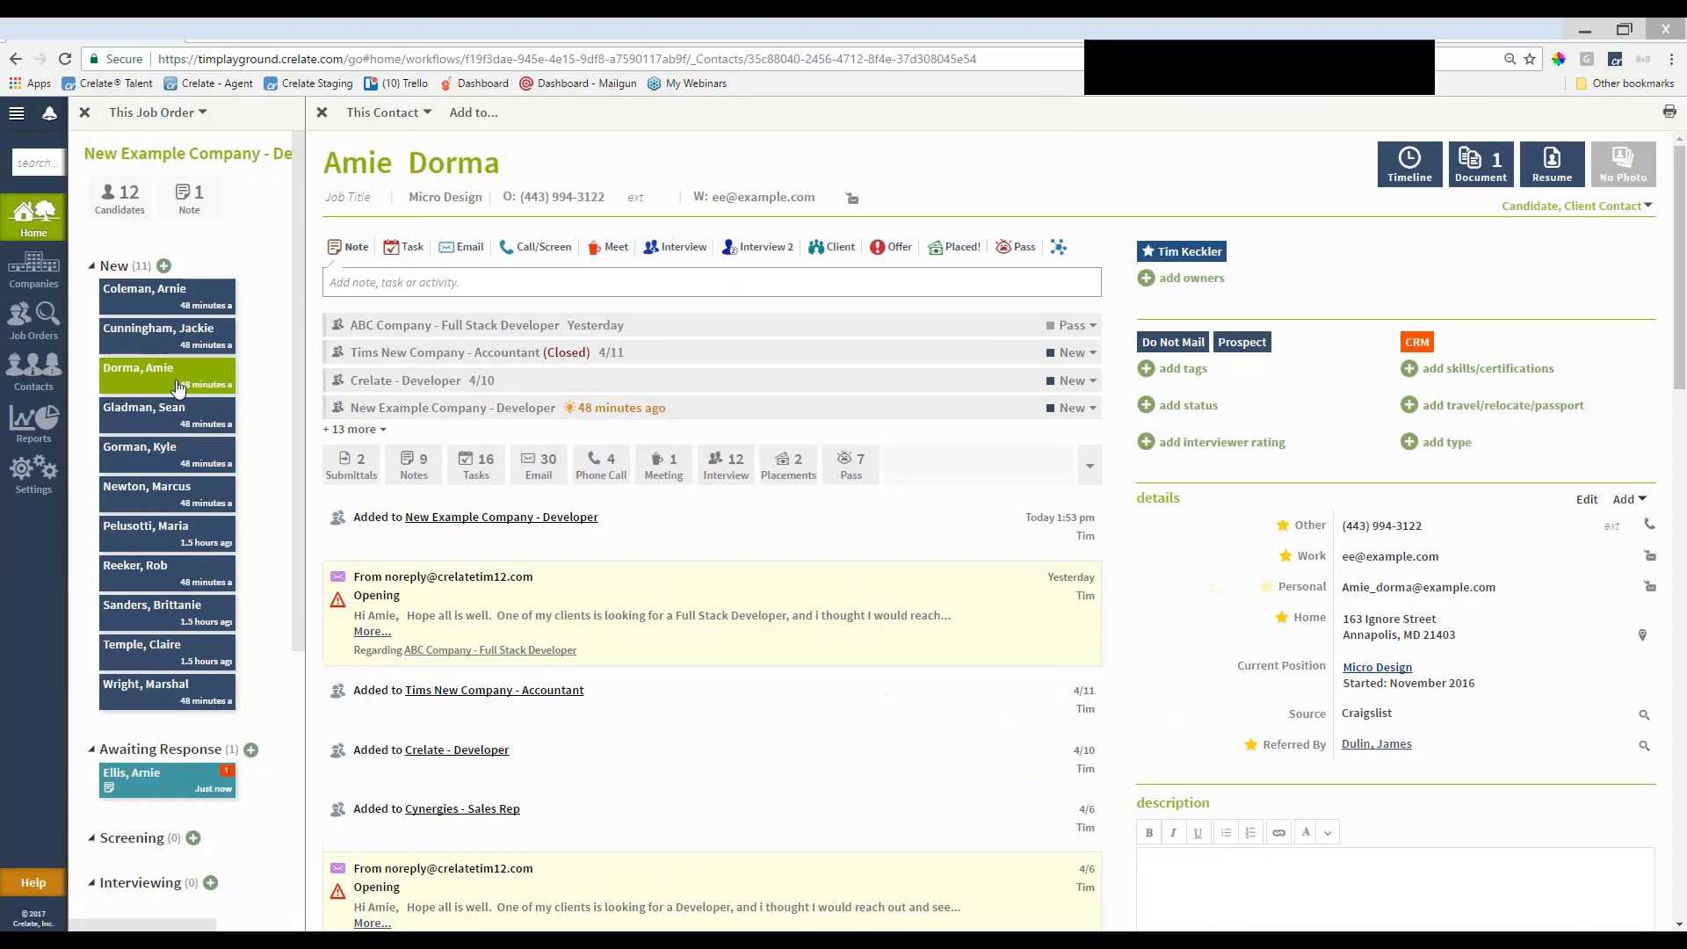
pyautogui.moveTo(162, 384); pyautogui.dragTo(918, 914)
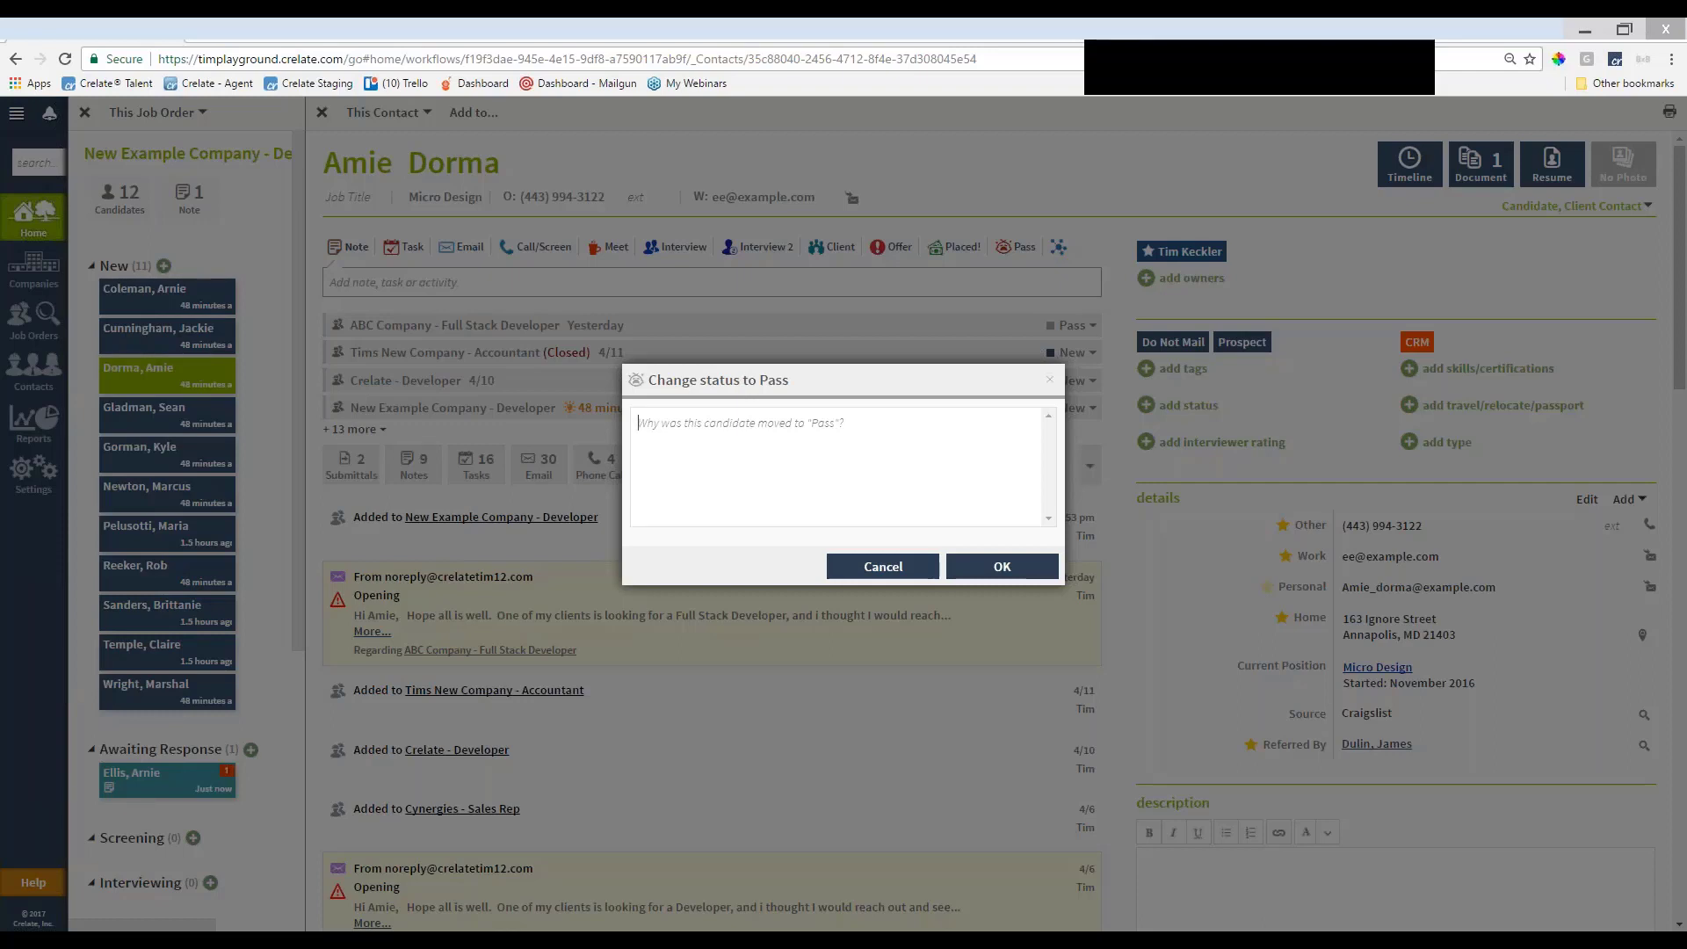
pyautogui.write('Amie is a little too inexperienced.')
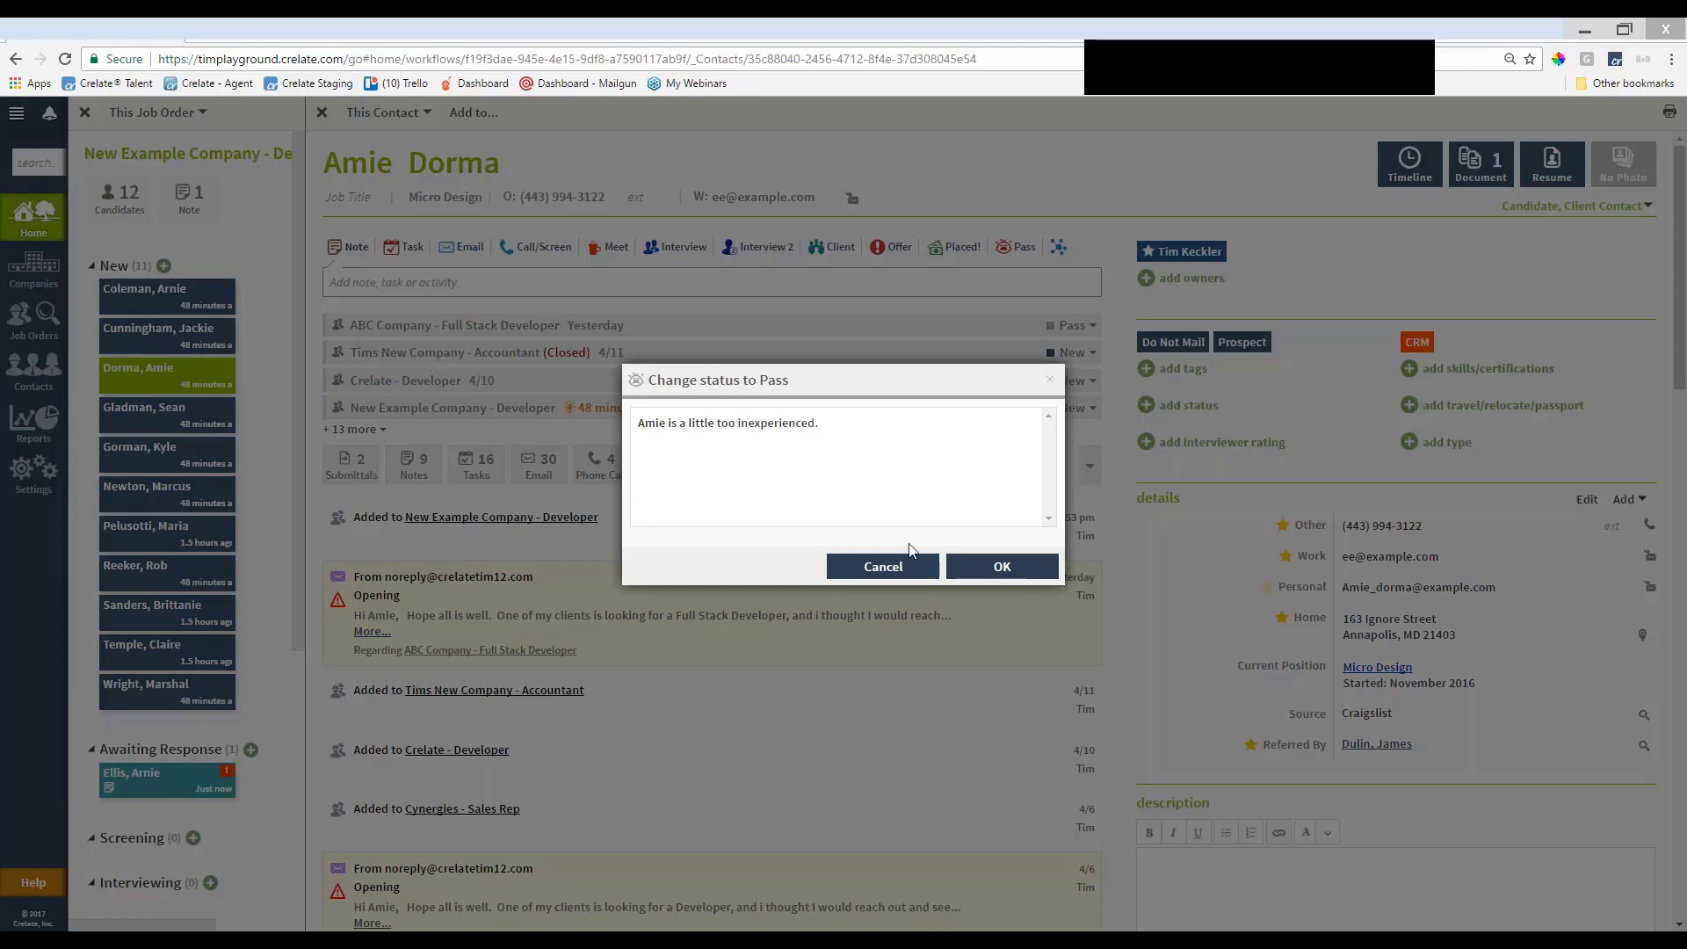
pyautogui.click(988, 568)
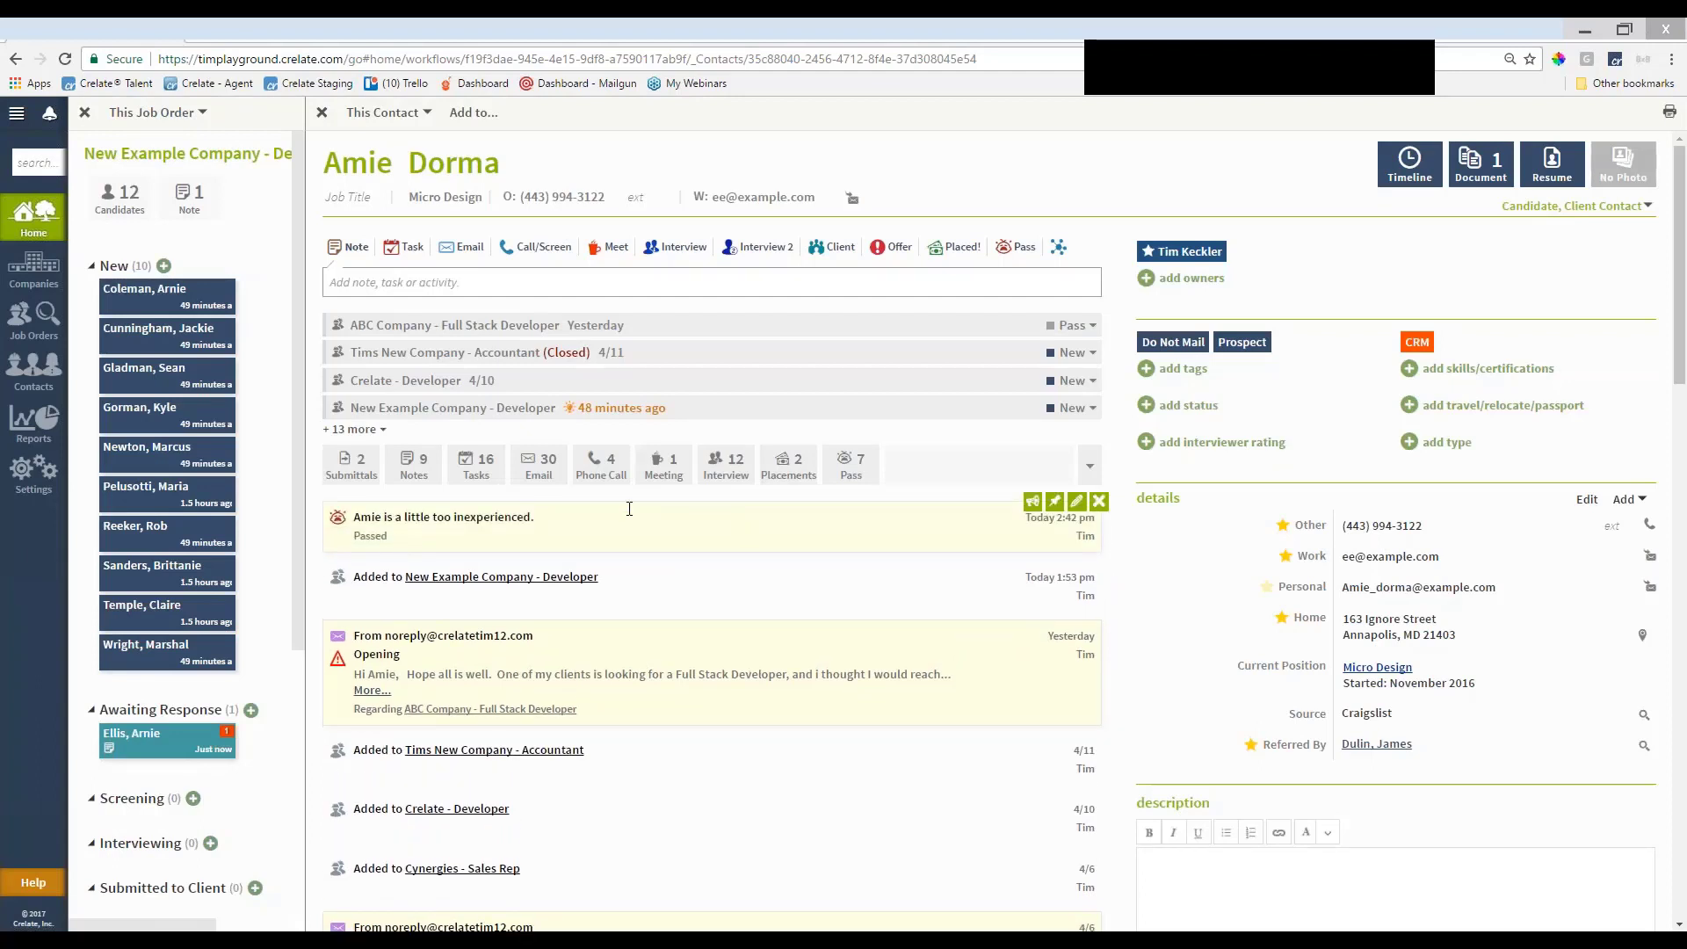
# Open the Cunningham then Gladman records, start an email to the candidate and cancel it unsent
pyautogui.click(185, 343)
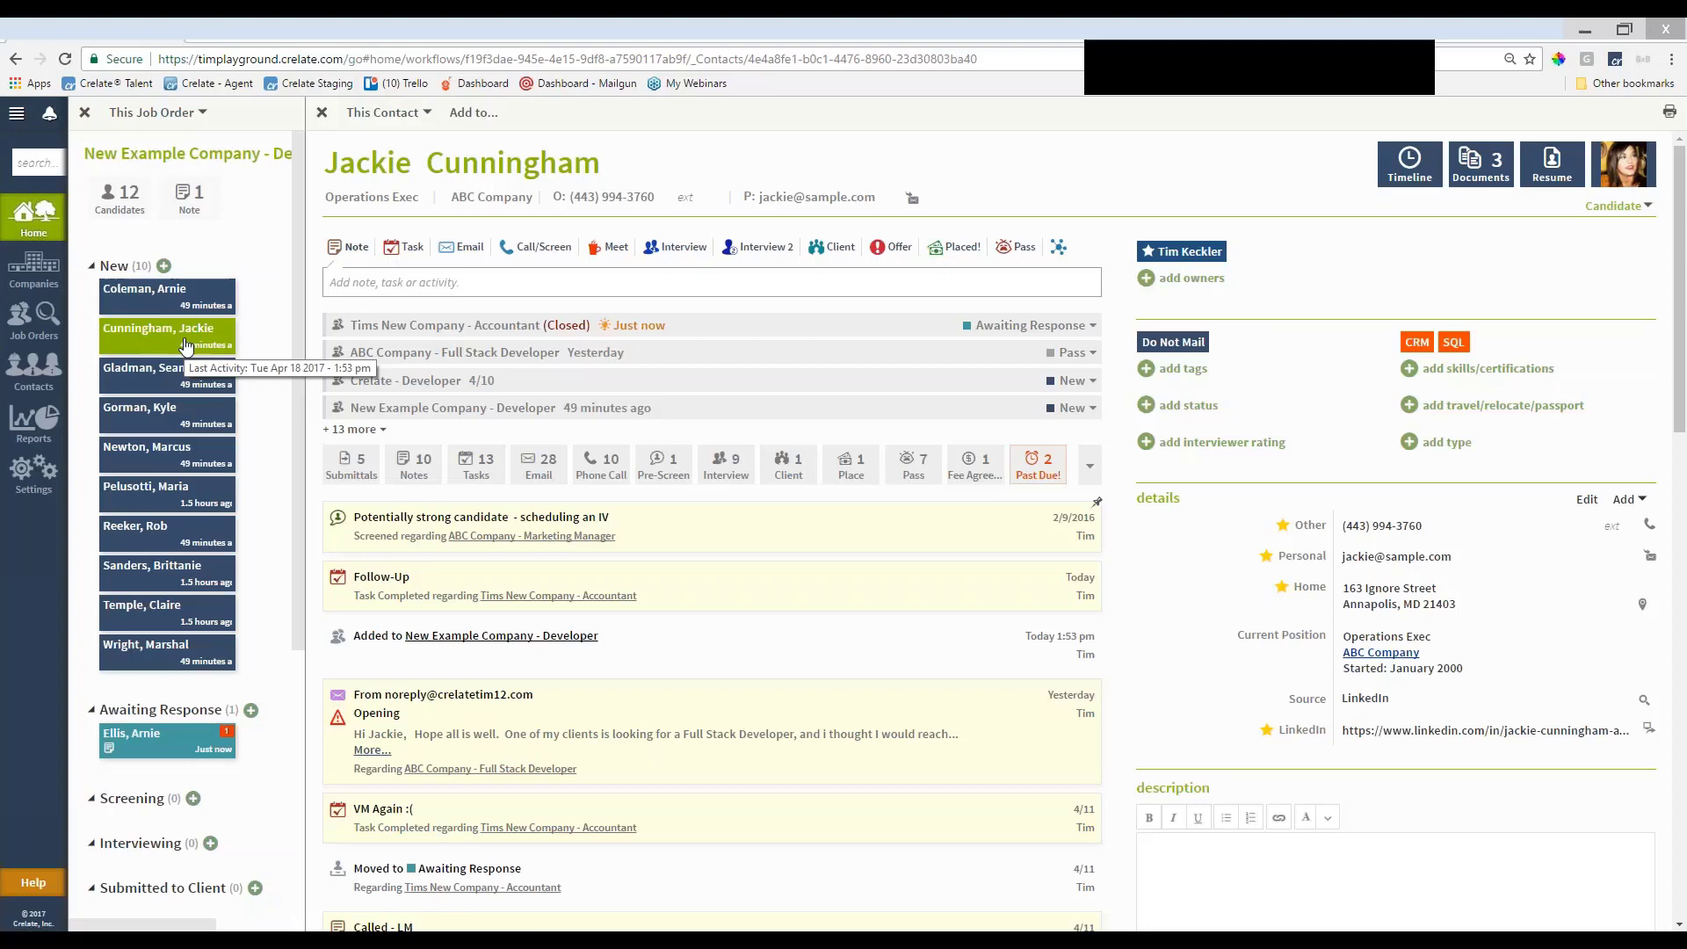
pyautogui.click(167, 373)
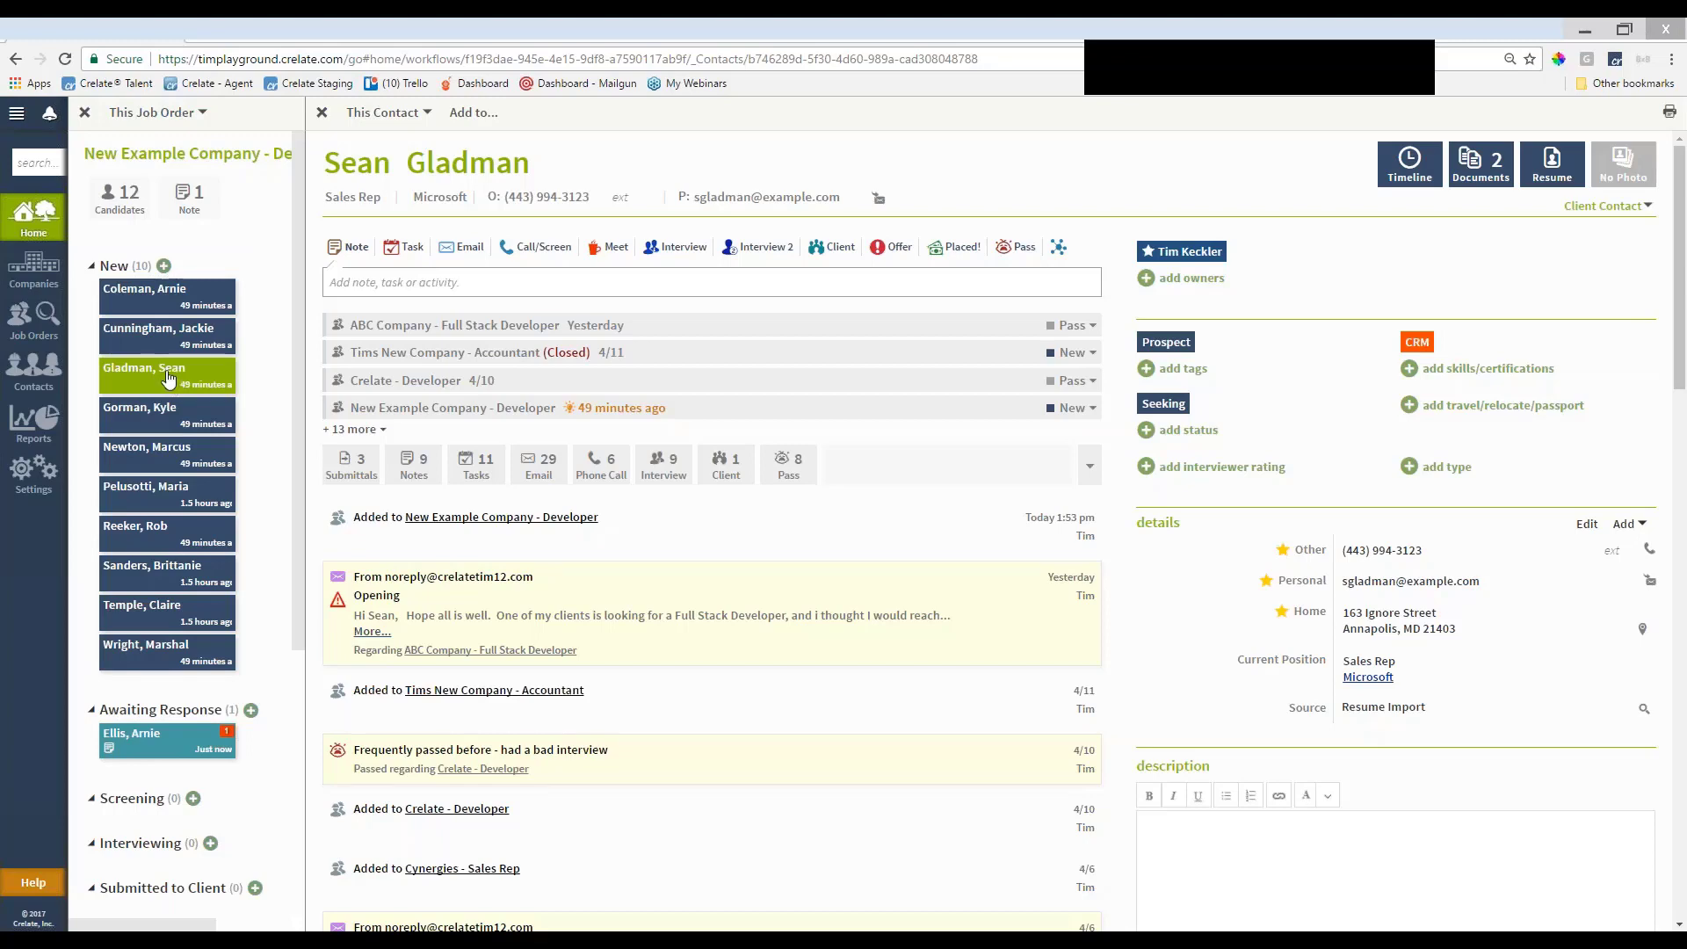
pyautogui.click(451, 253)
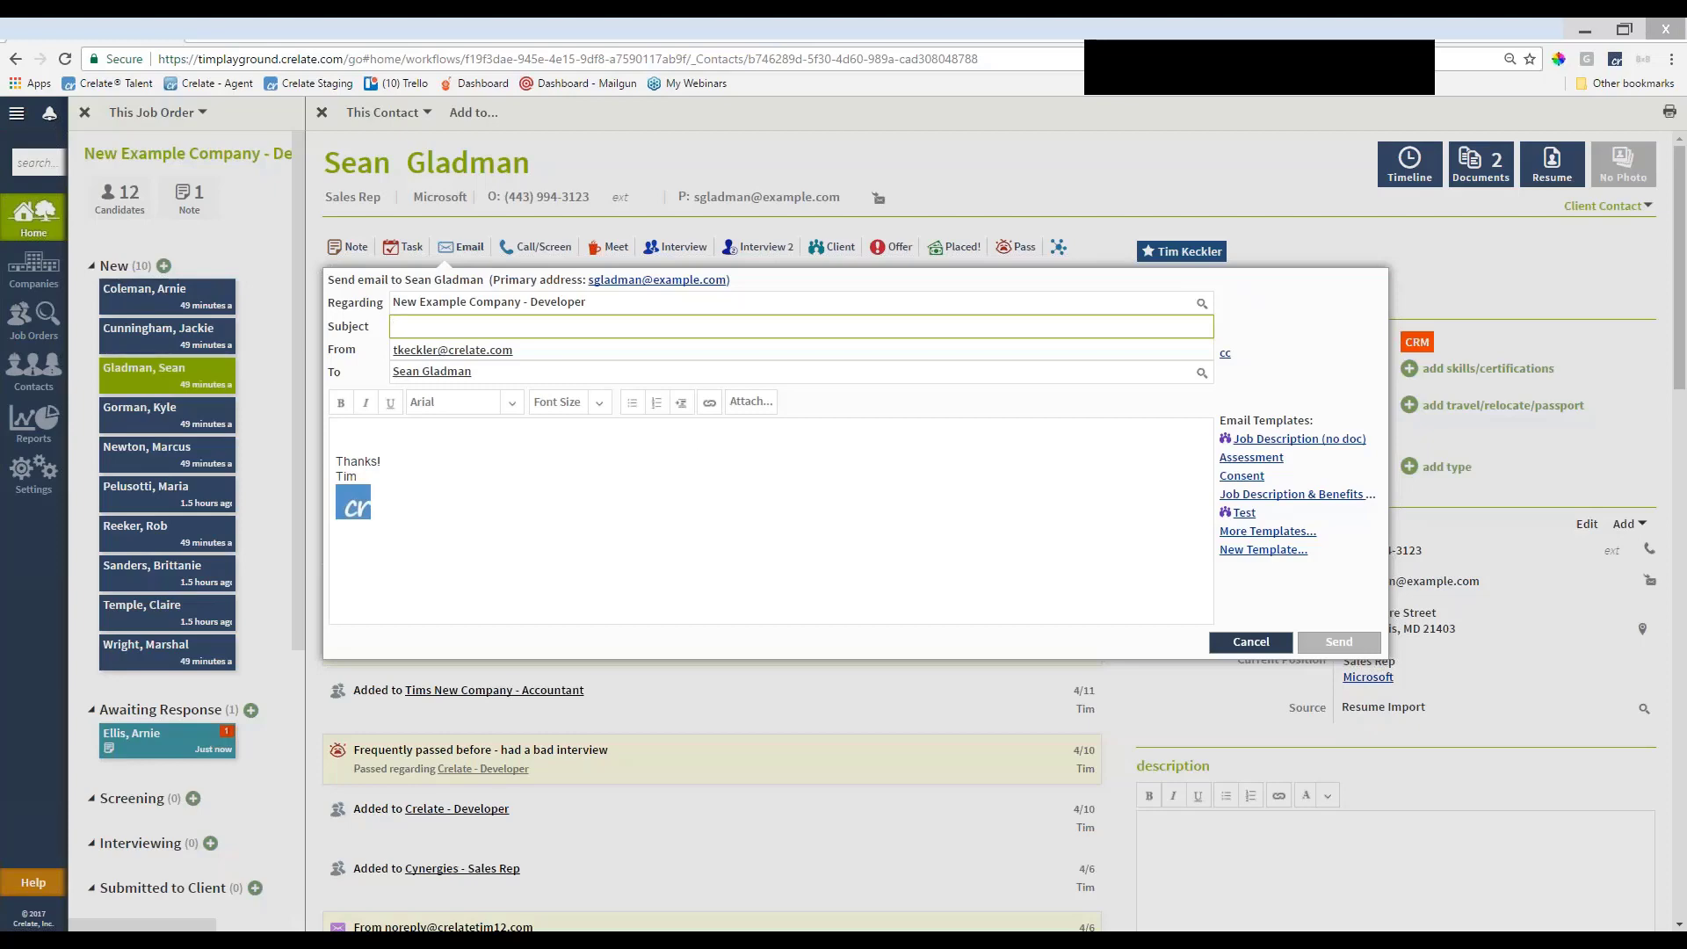
pyautogui.click(1250, 642)
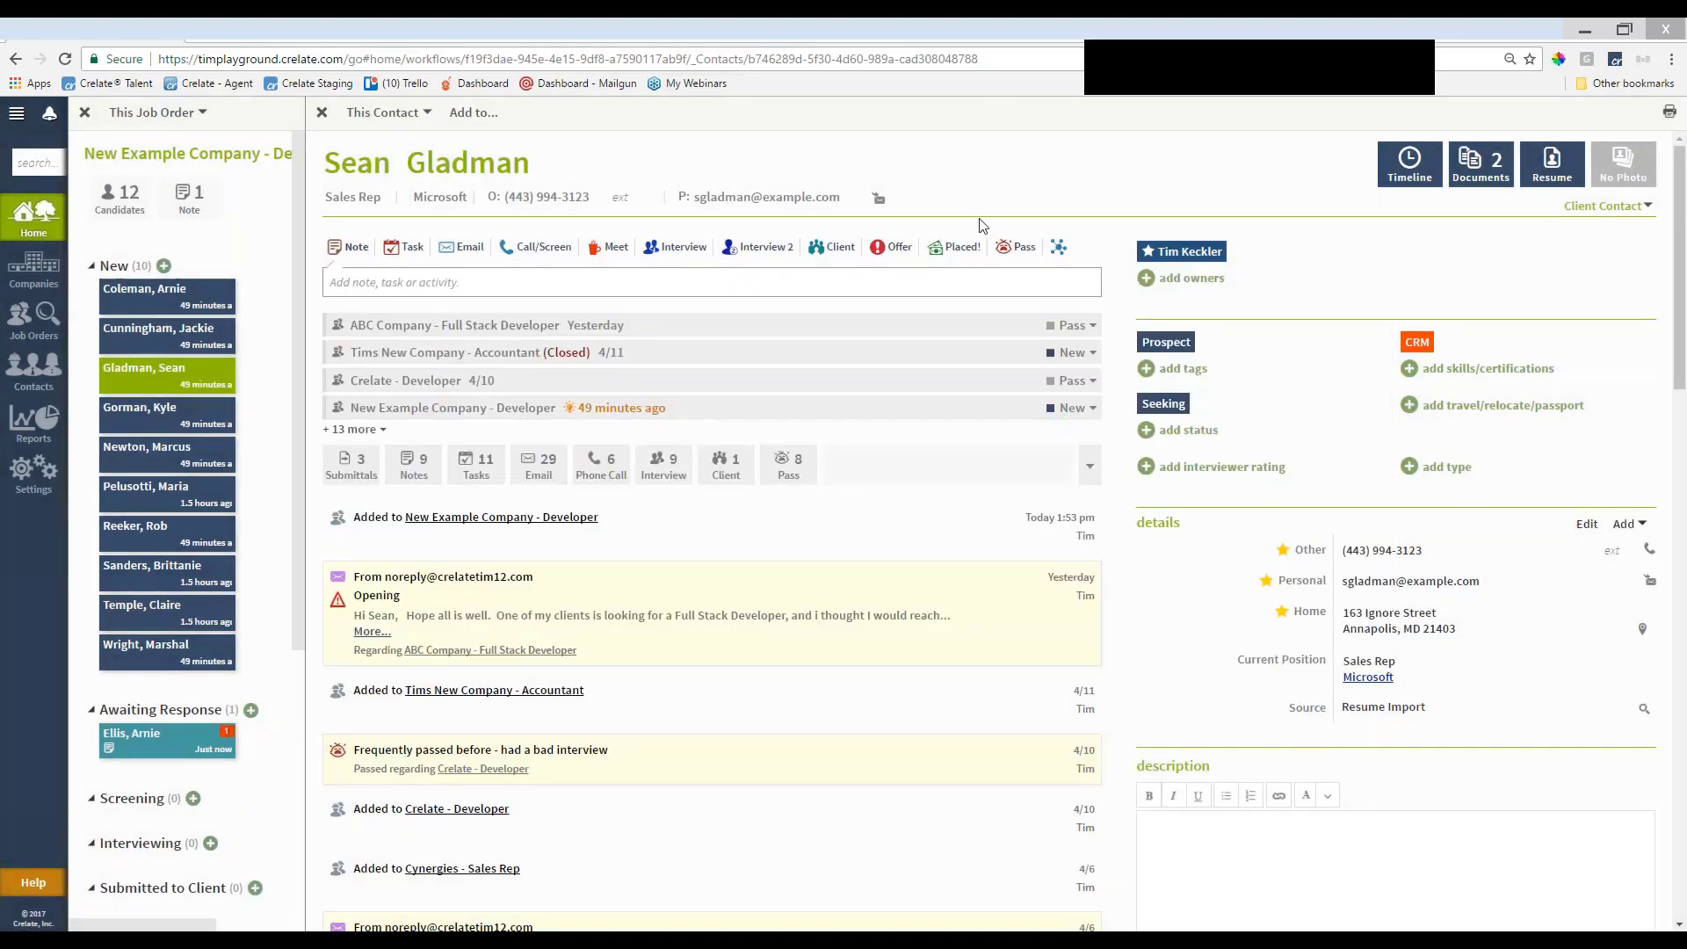
# Log a Developer interview for Thu Apr 20 at 1:00 pm with the candidate as an attendee
pyautogui.click(687, 257)
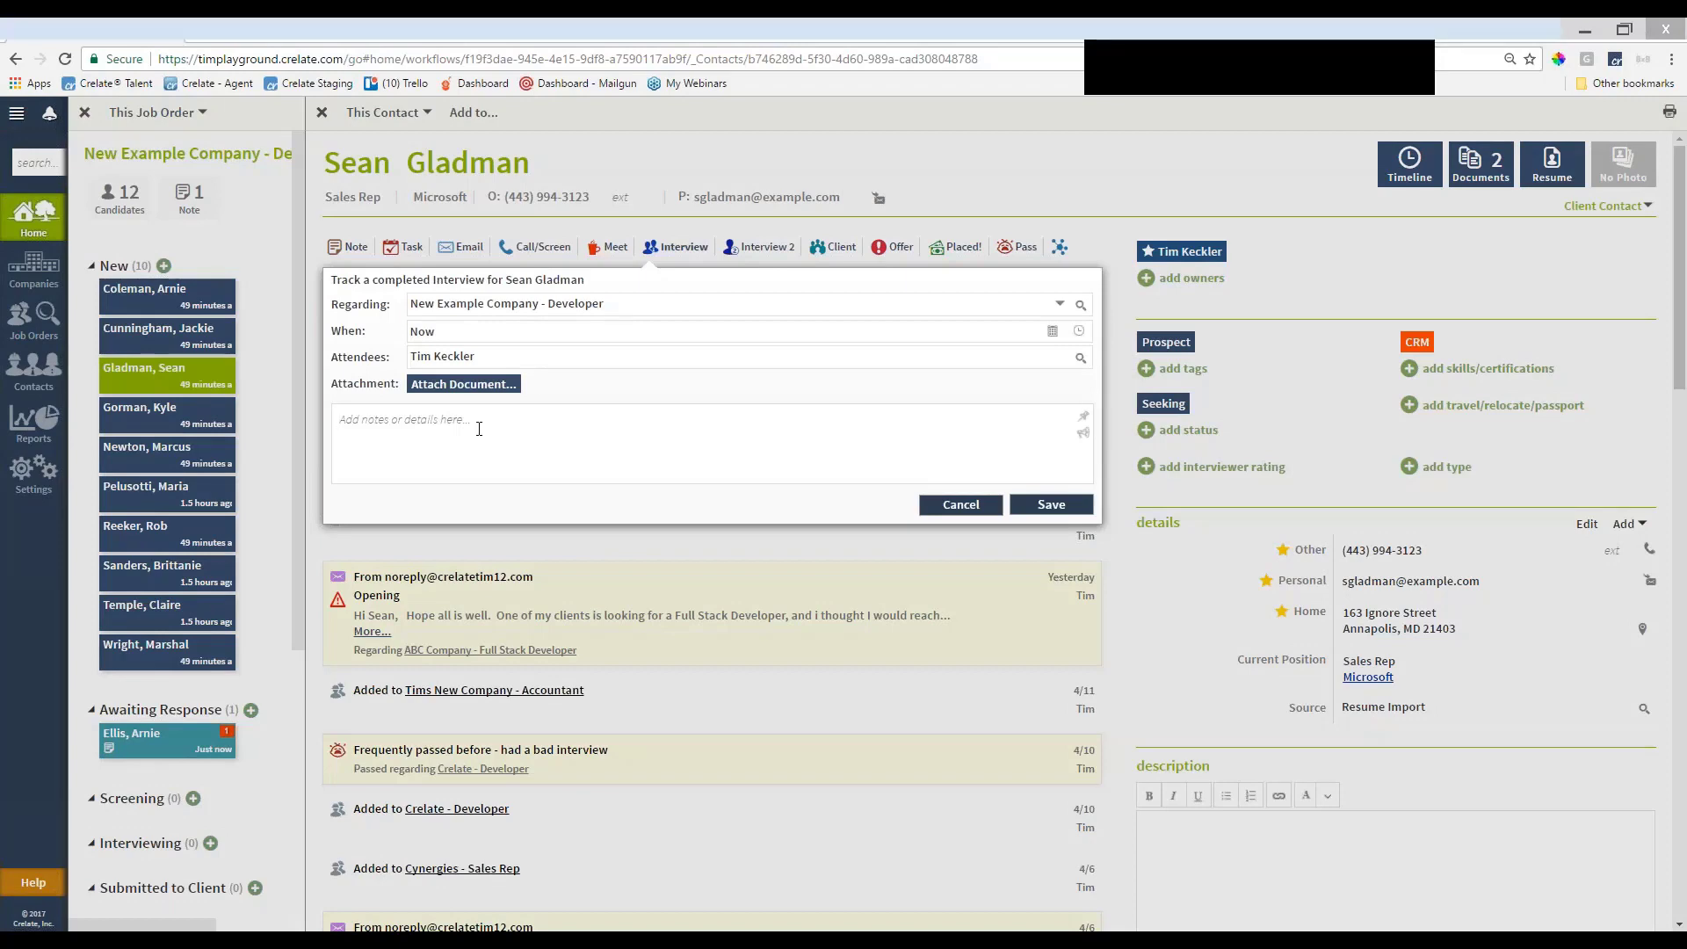
pyautogui.click(1052, 331)
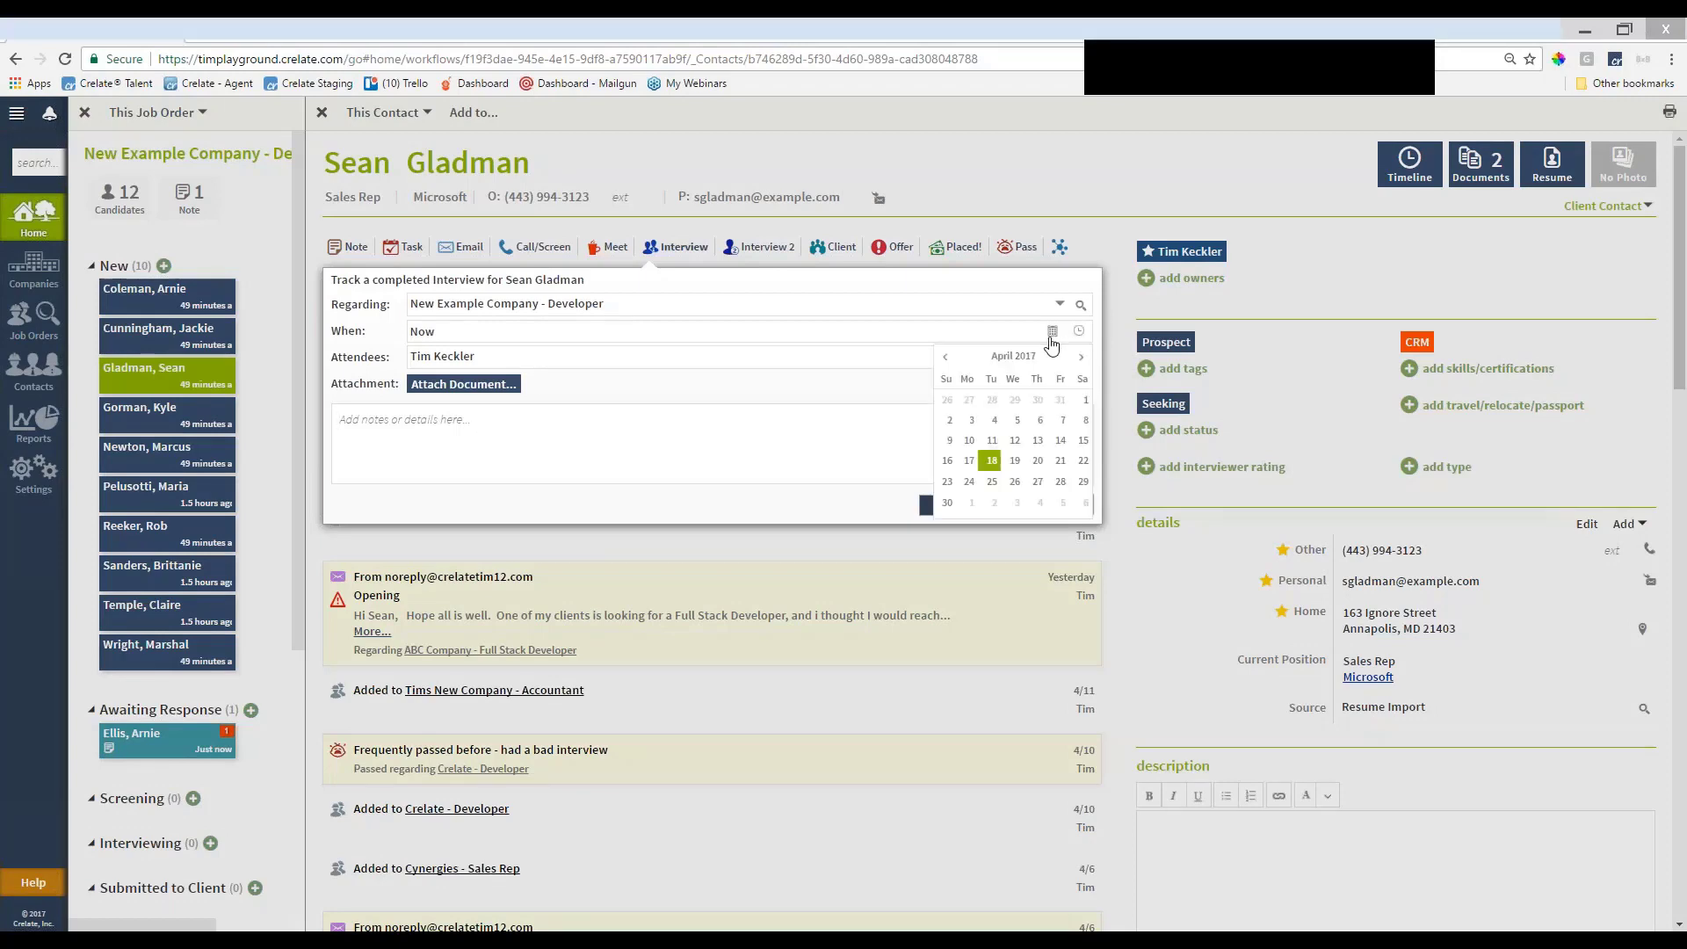
pyautogui.click(1041, 474)
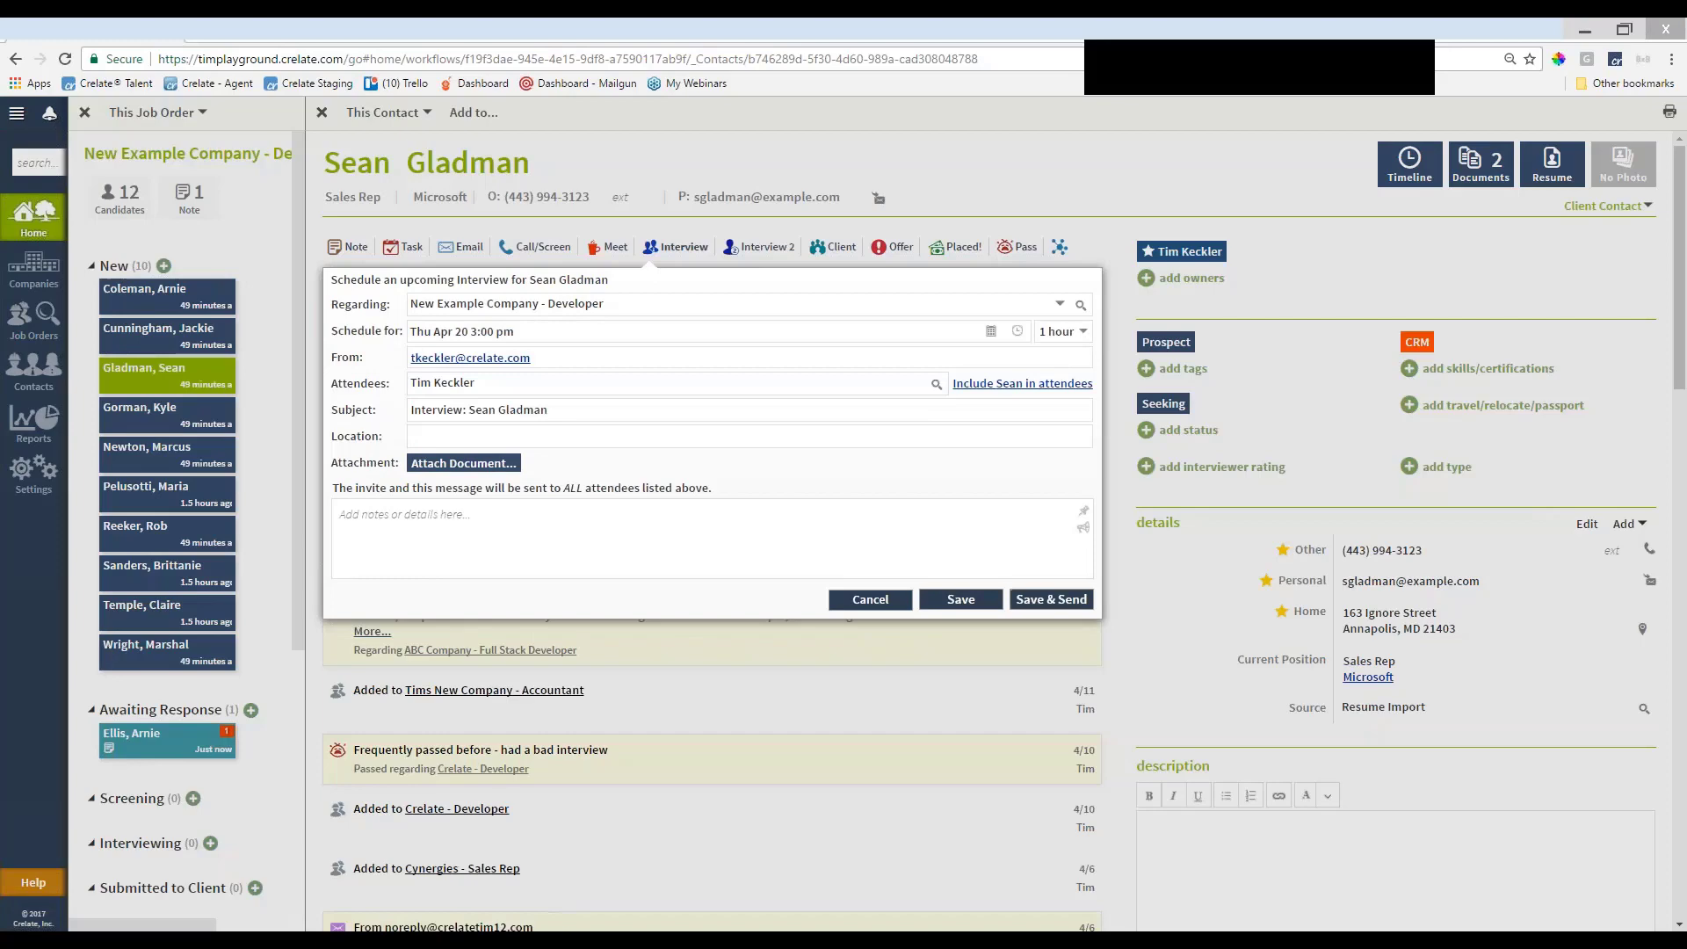
pyautogui.click(1017, 331)
pyautogui.click(964, 486)
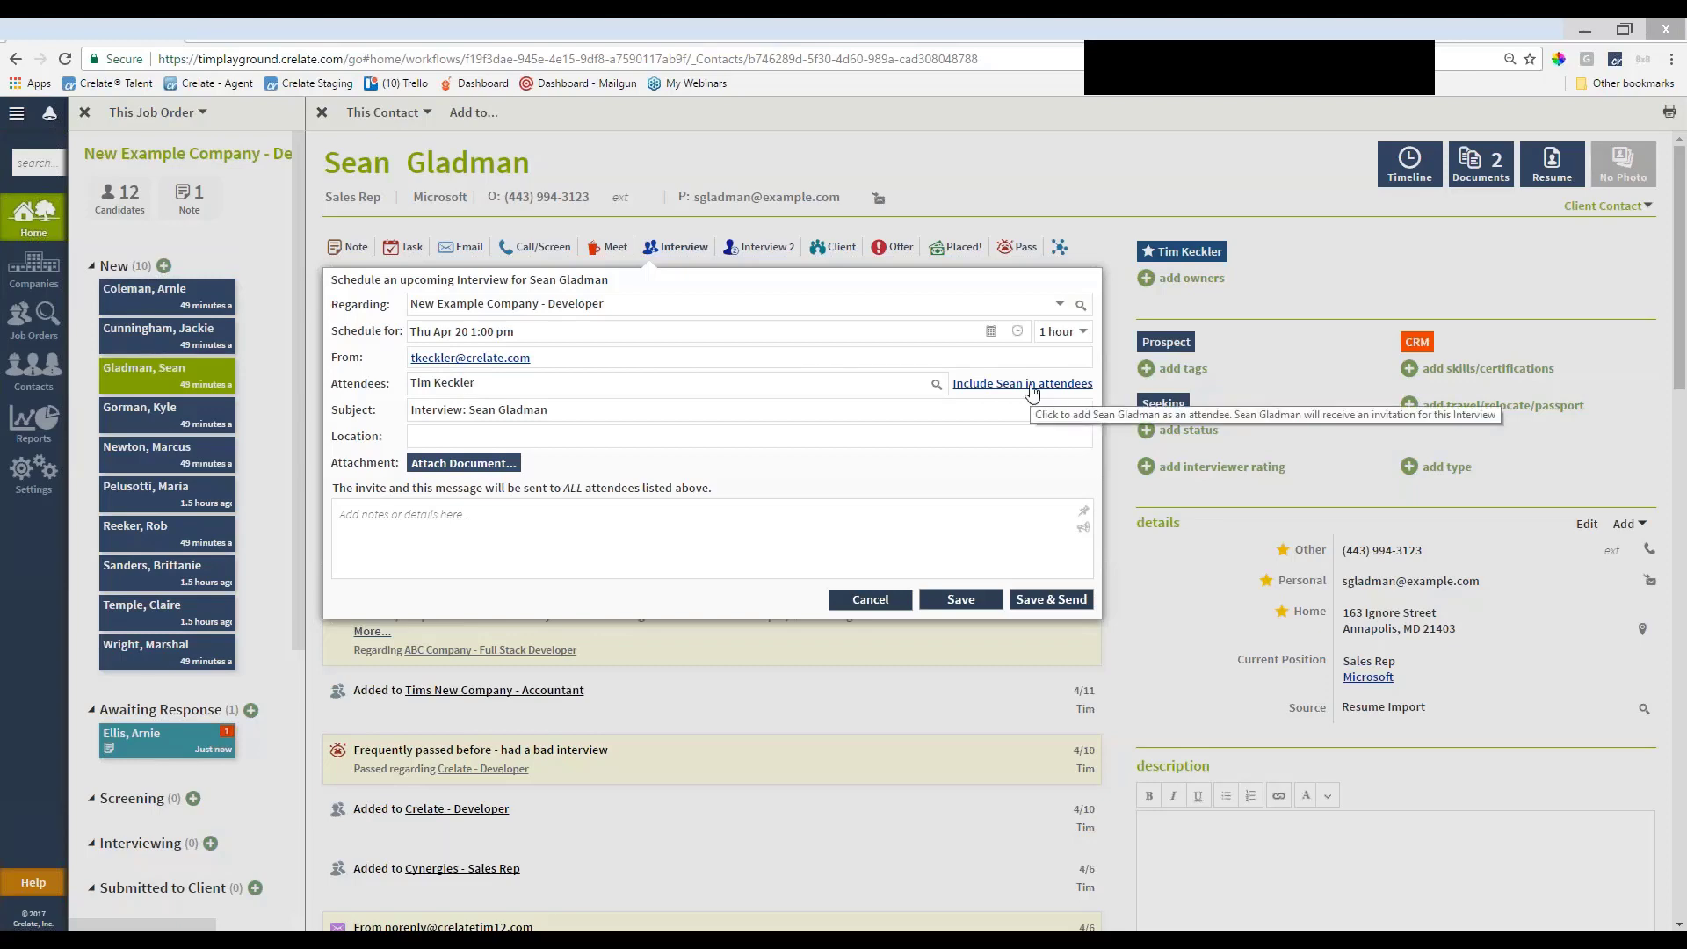
pyautogui.click(1032, 392)
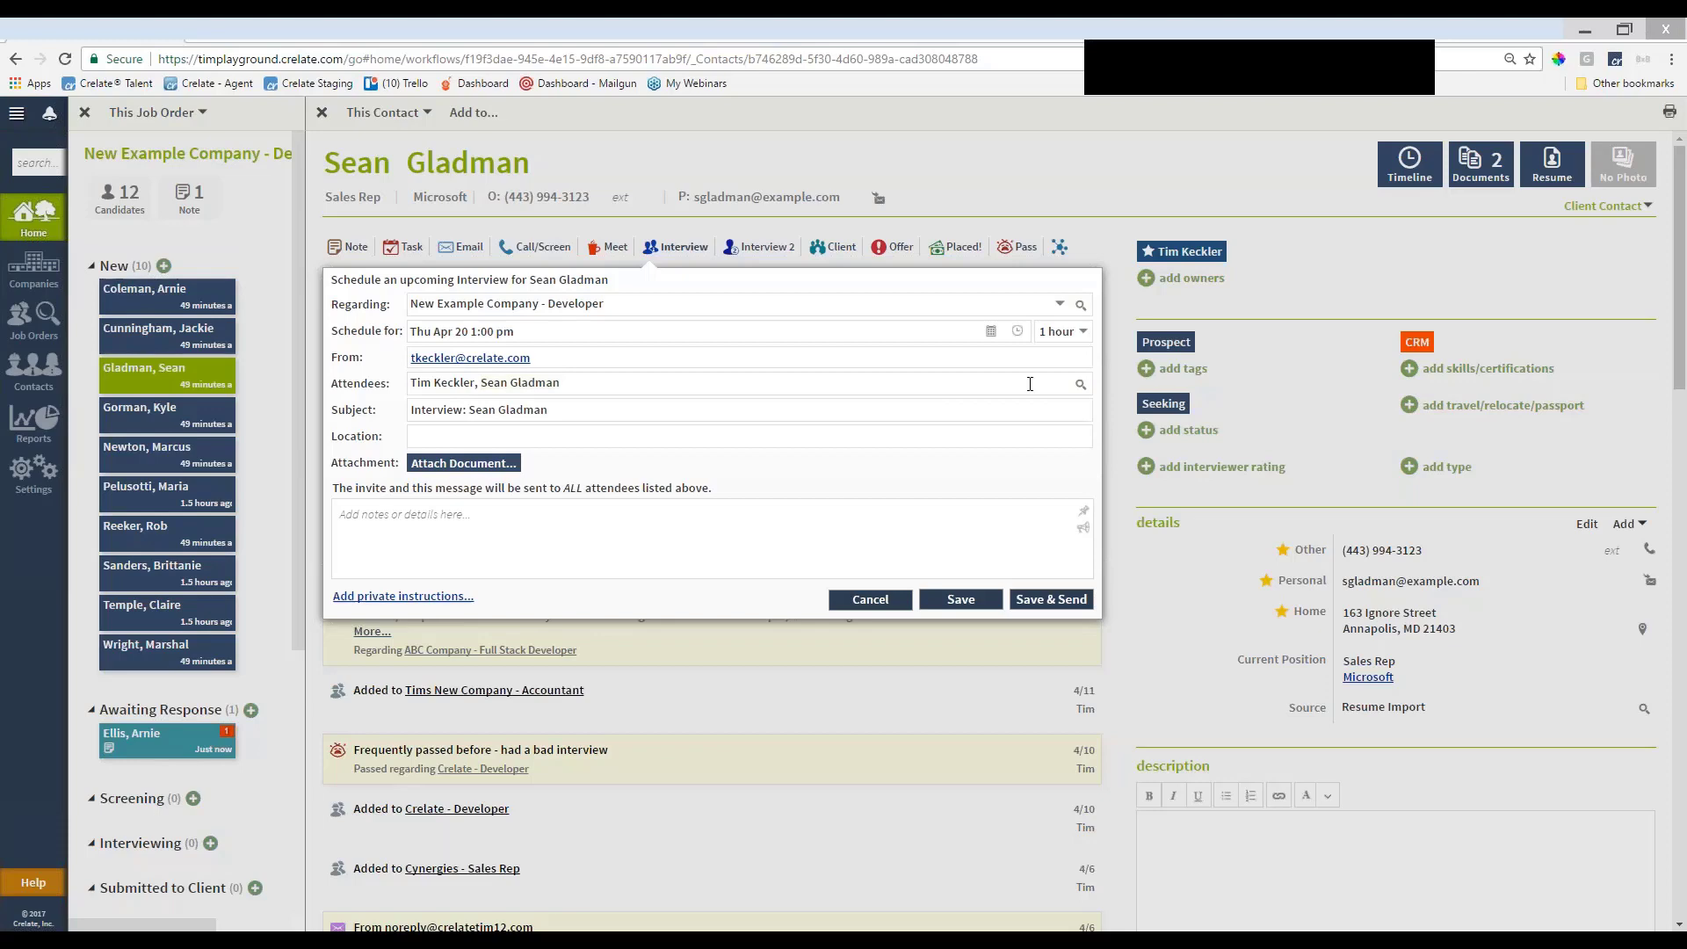
pyautogui.click(1079, 386)
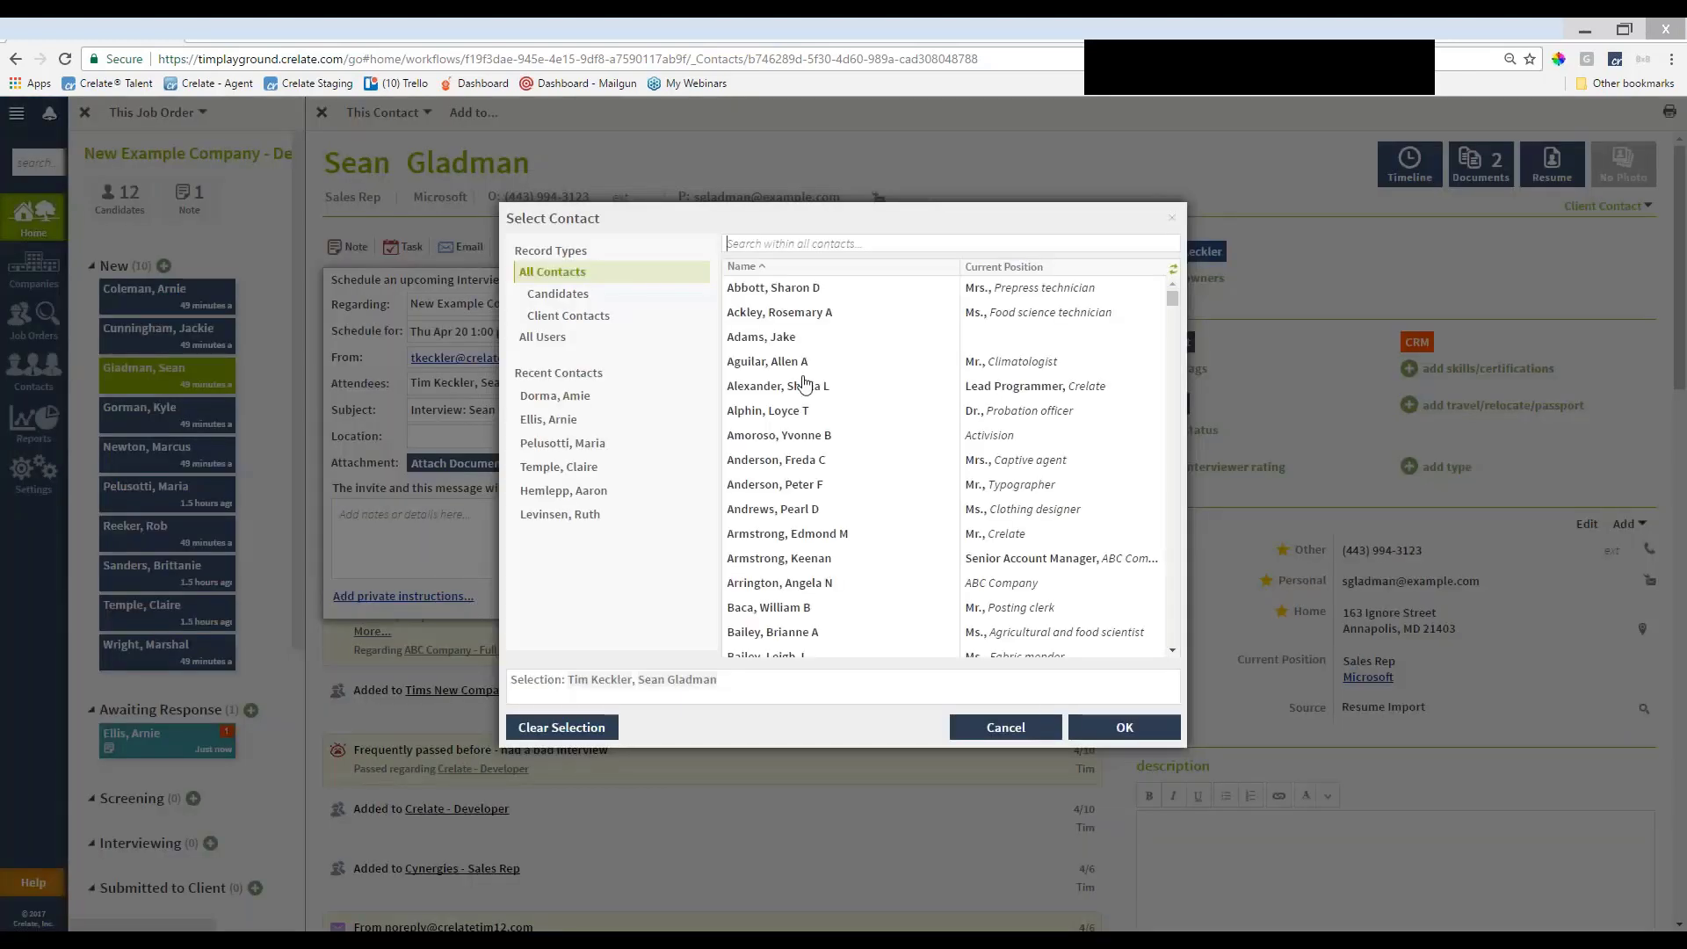
pyautogui.click(662, 348)
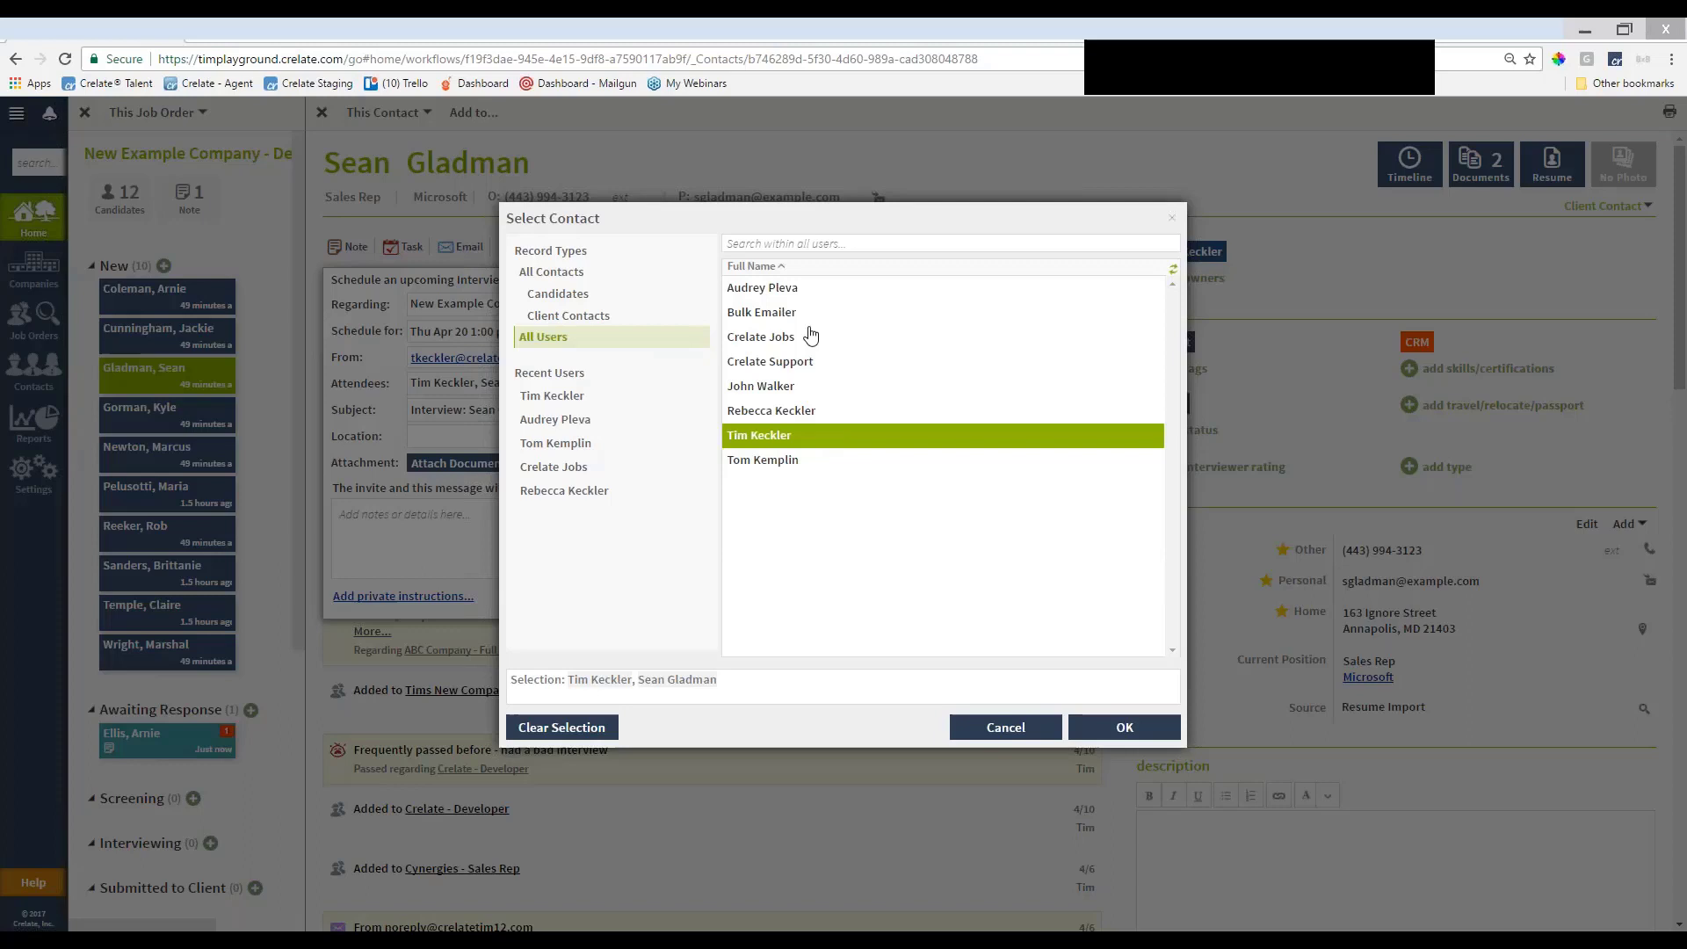
pyautogui.click(643, 319)
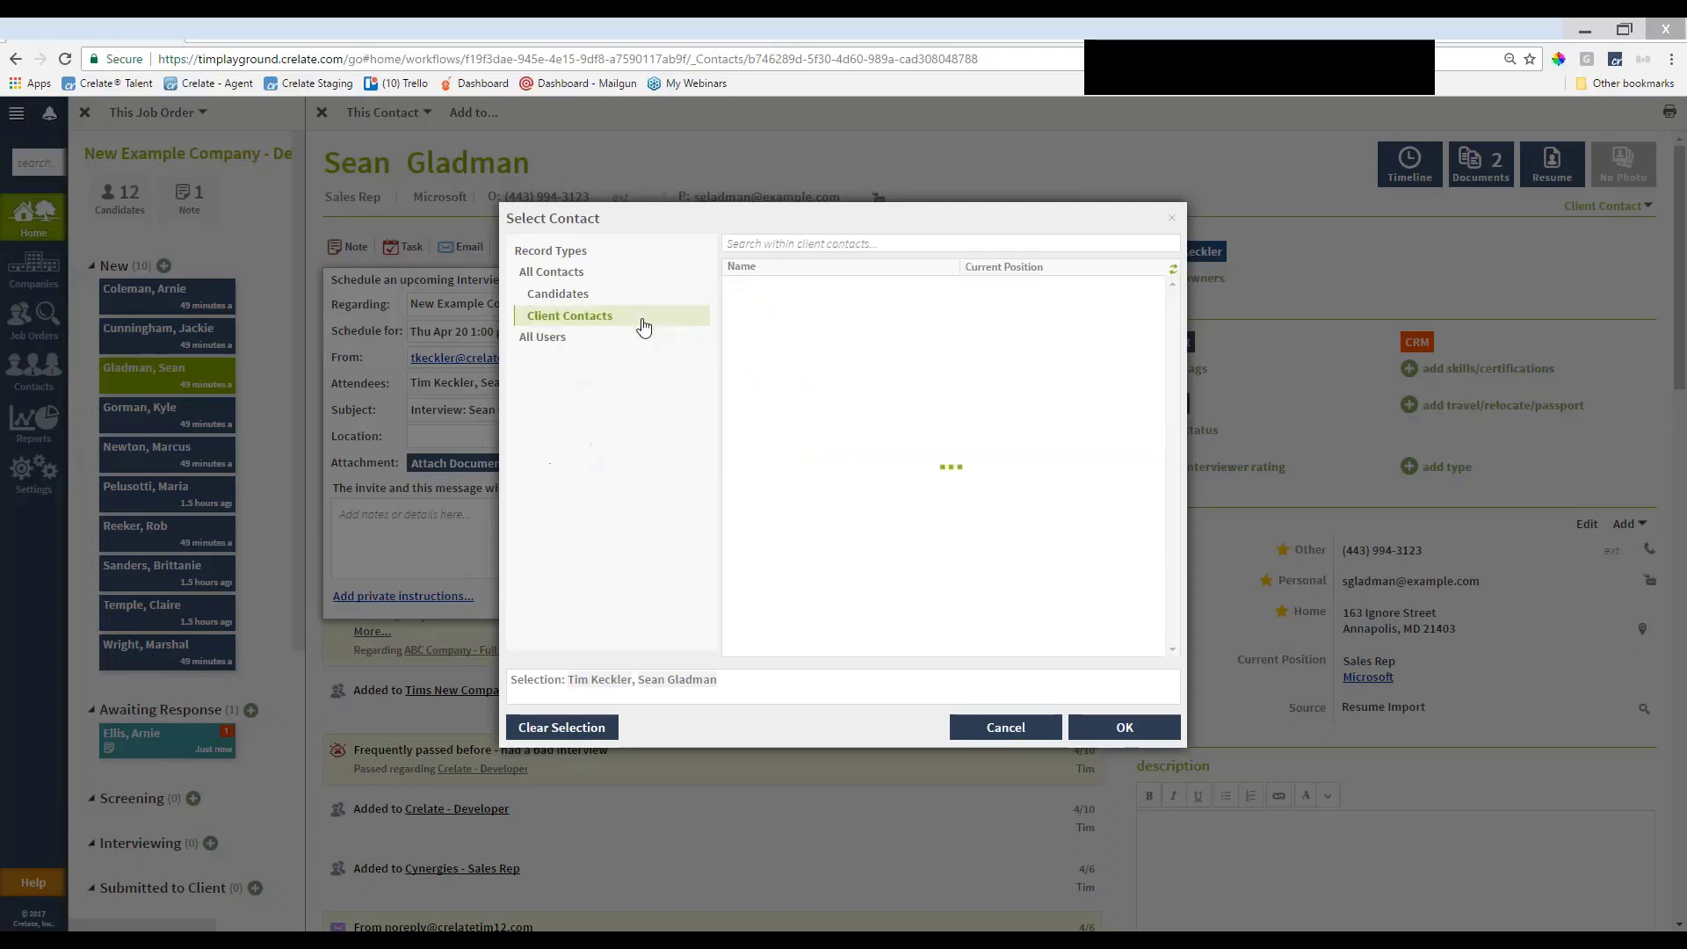
pyautogui.click(976, 730)
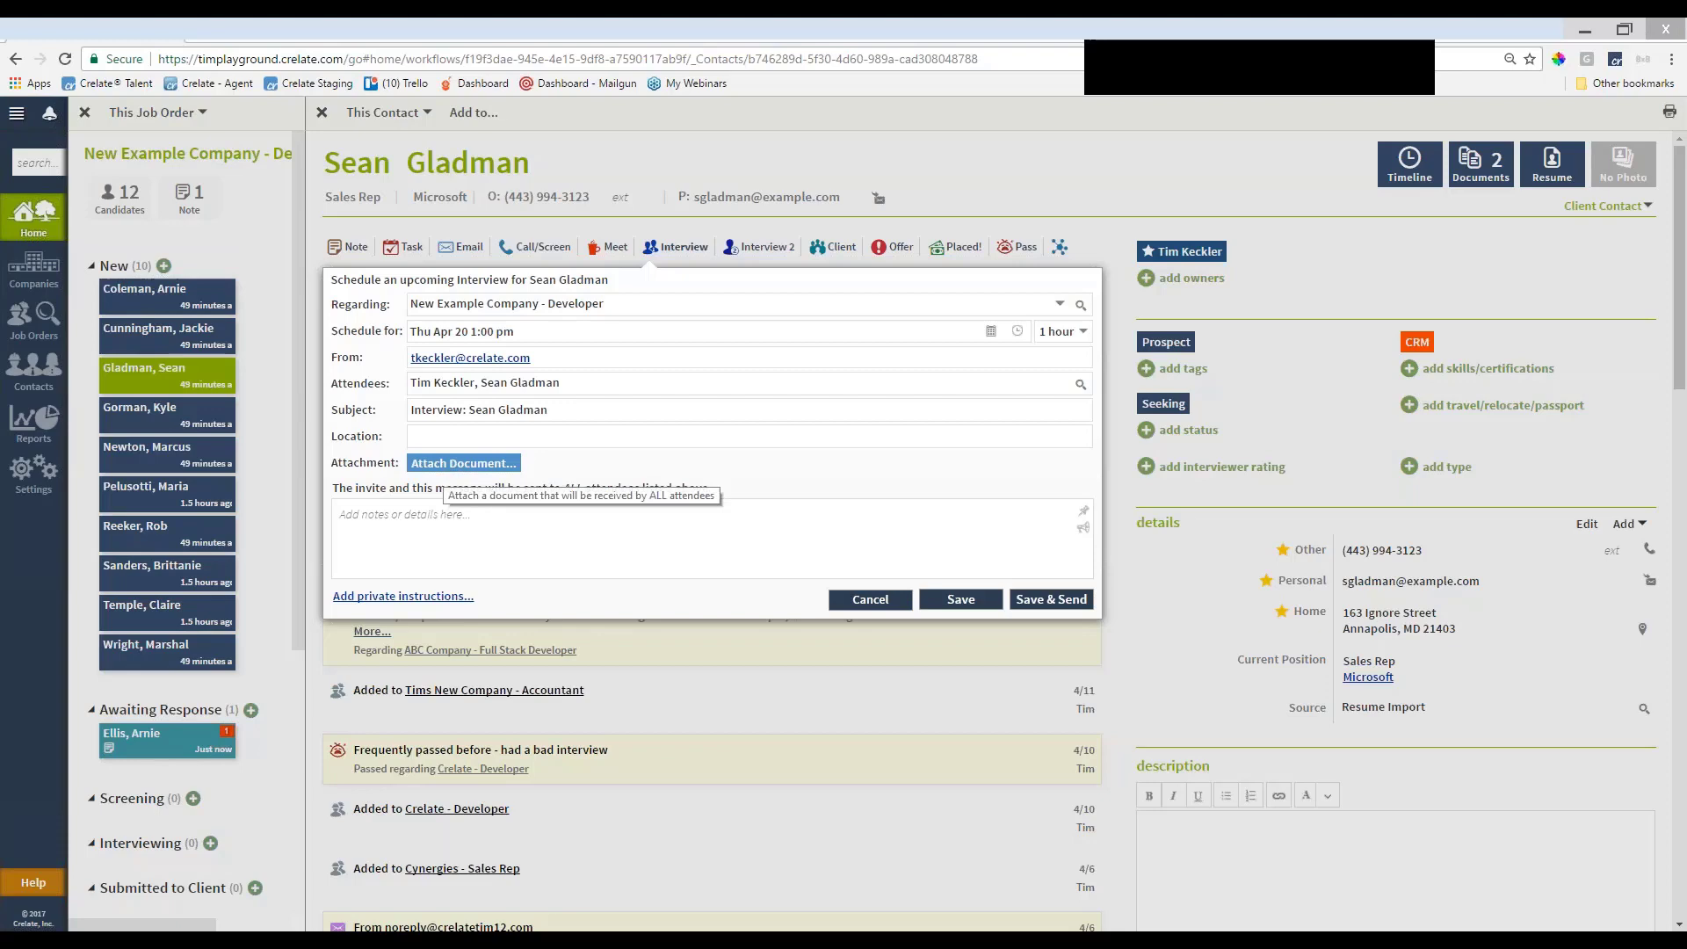
# Write the invite message 'Looking forward to our interview!', correcting the typo
pyautogui.click(458, 520)
pyautogui.write('Looking')
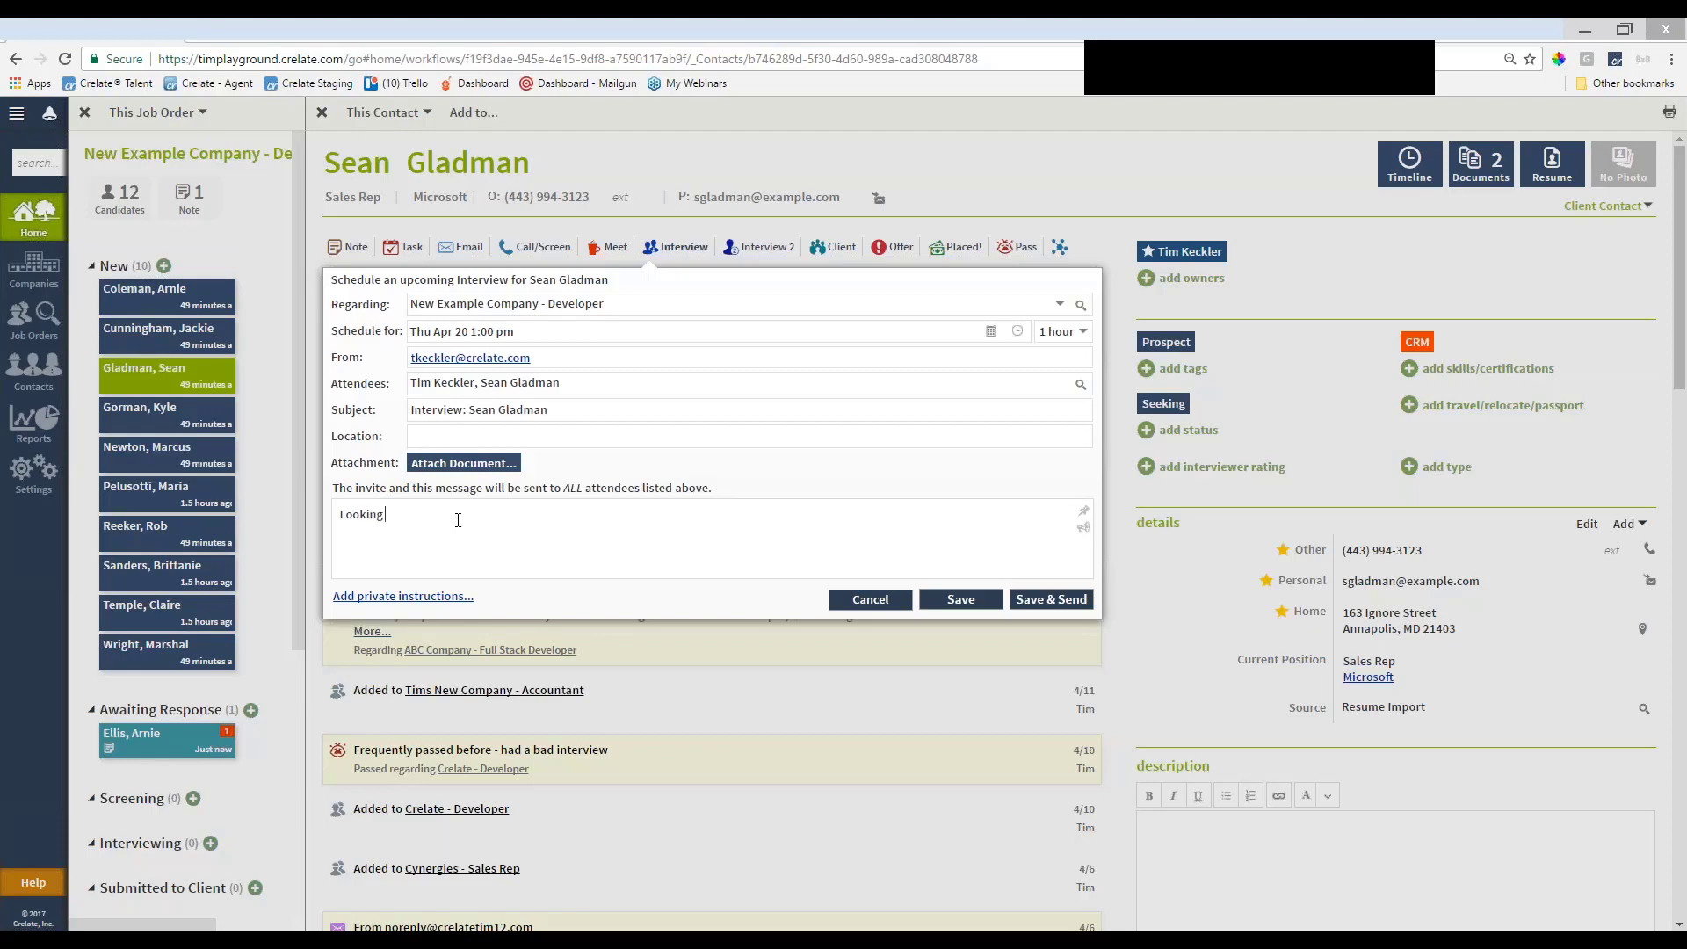
pyautogui.write(' forward to our iunterview')
pyautogui.click(474, 517)
pyautogui.press('BackSpace')
pyautogui.write('~')
# Add the private instructions 'Private notes', then save and send the interview invitation
pyautogui.click(440, 597)
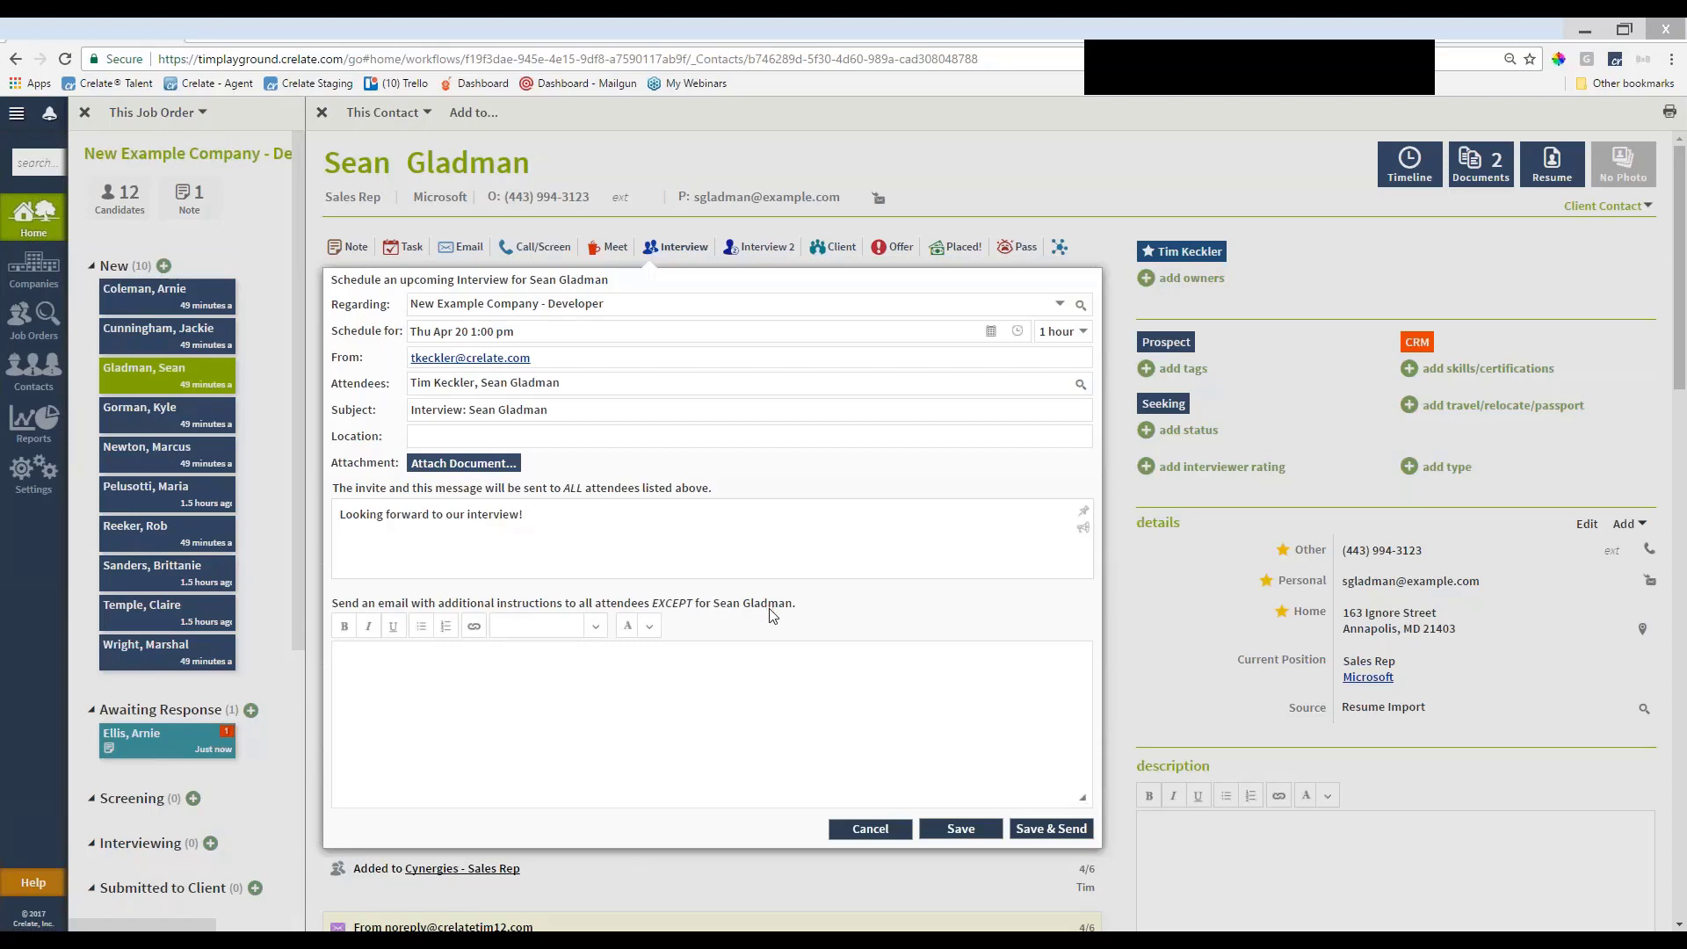
pyautogui.click(674, 697)
pyautogui.write('Private notes')
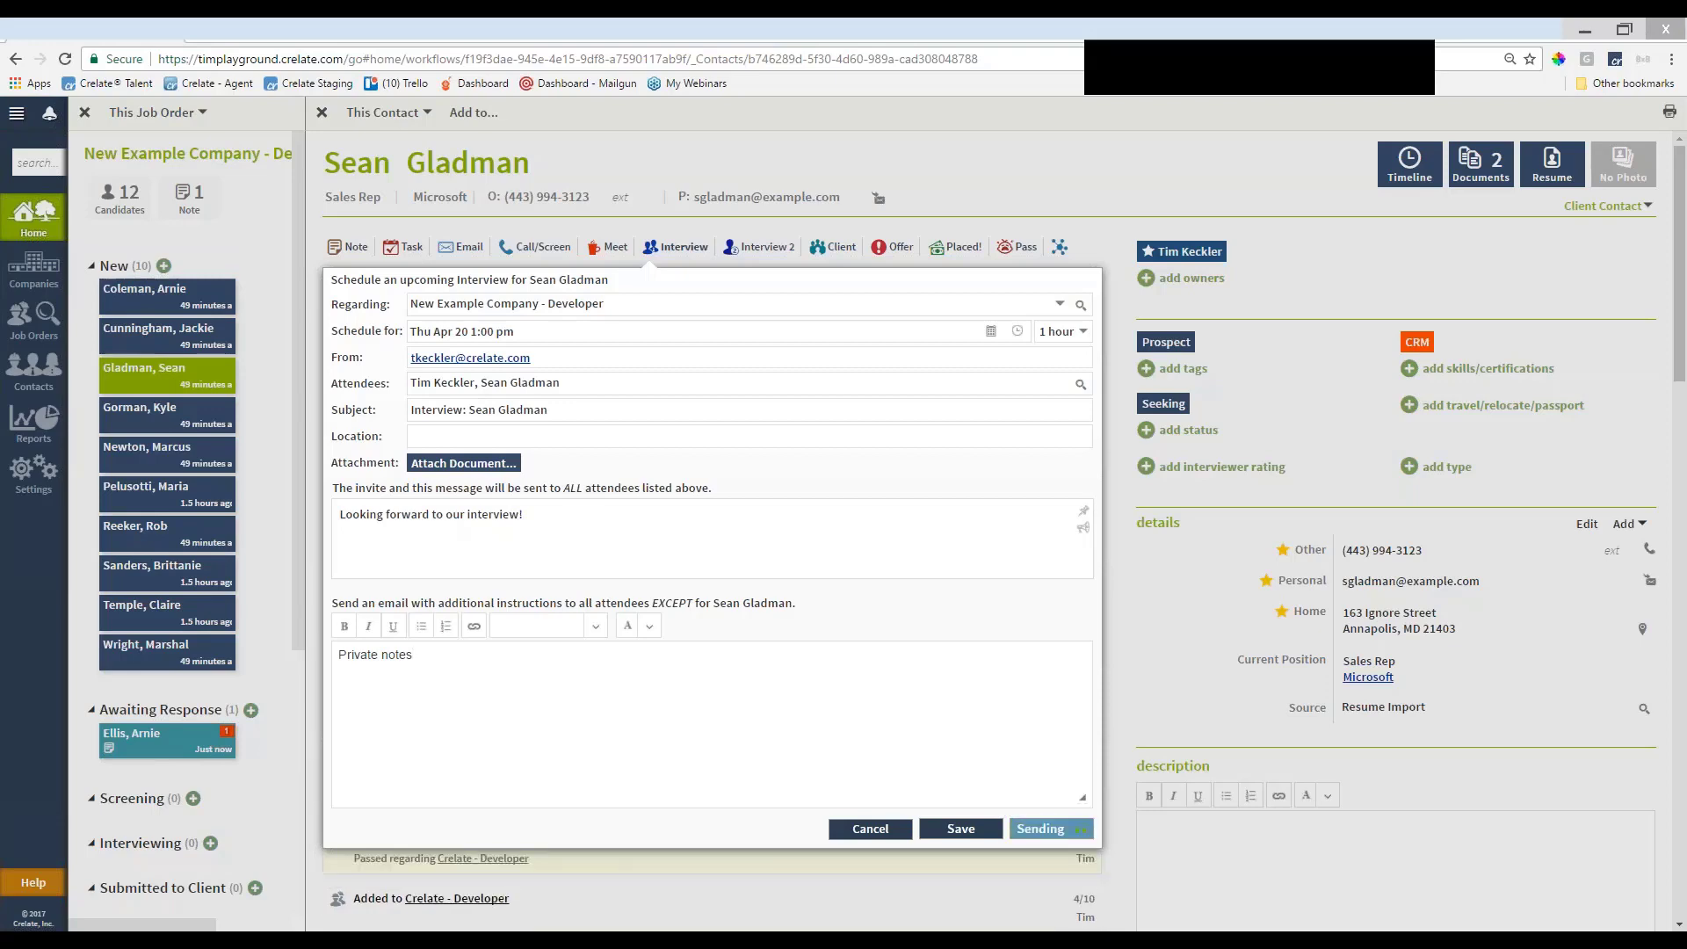
pyautogui.click(1016, 839)
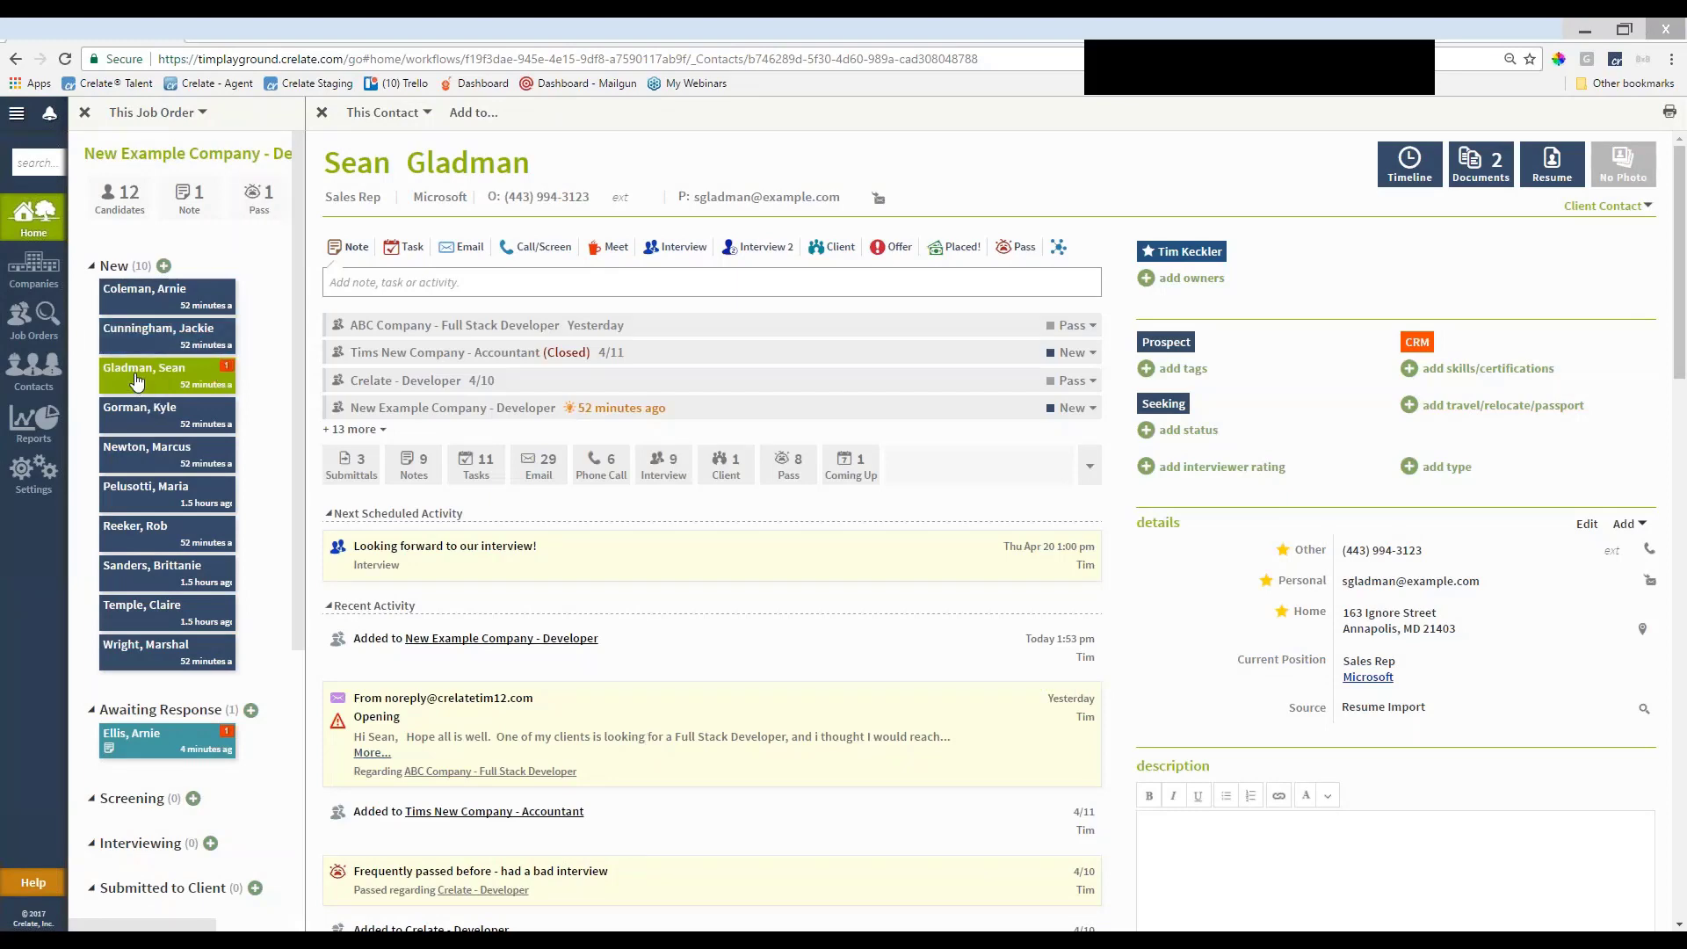
# Move the candidate's card into Interviewing and open the next New candidate's contact record
pyautogui.moveTo(149, 391); pyautogui.dragTo(443, 916)
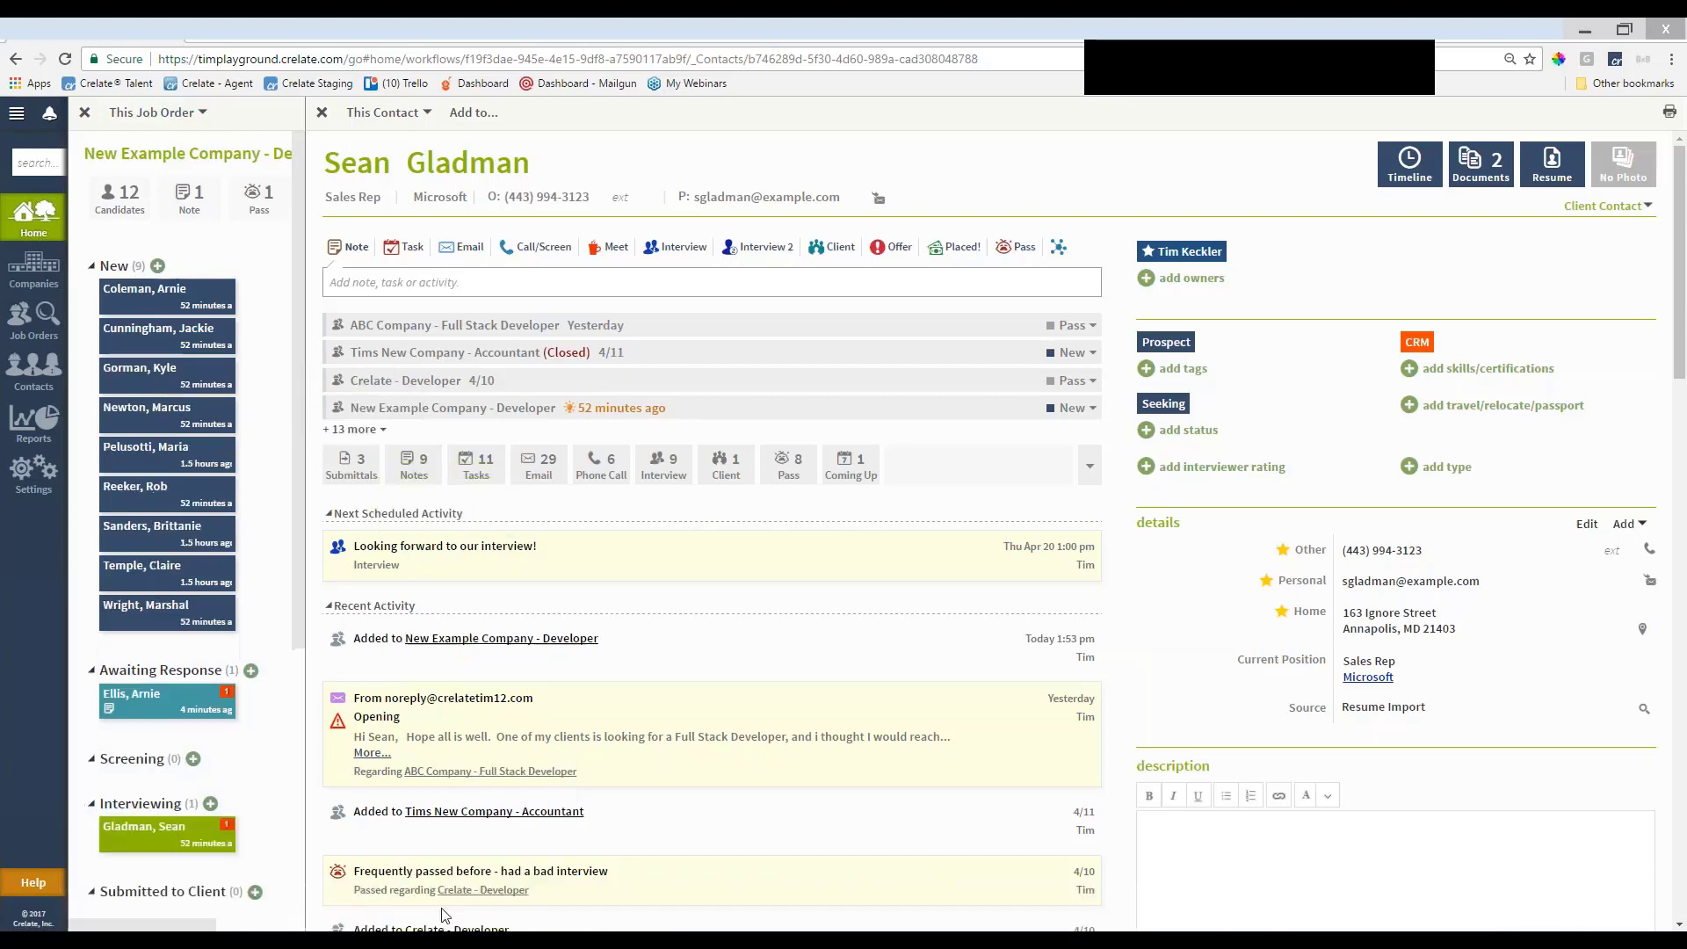
pyautogui.click(172, 455)
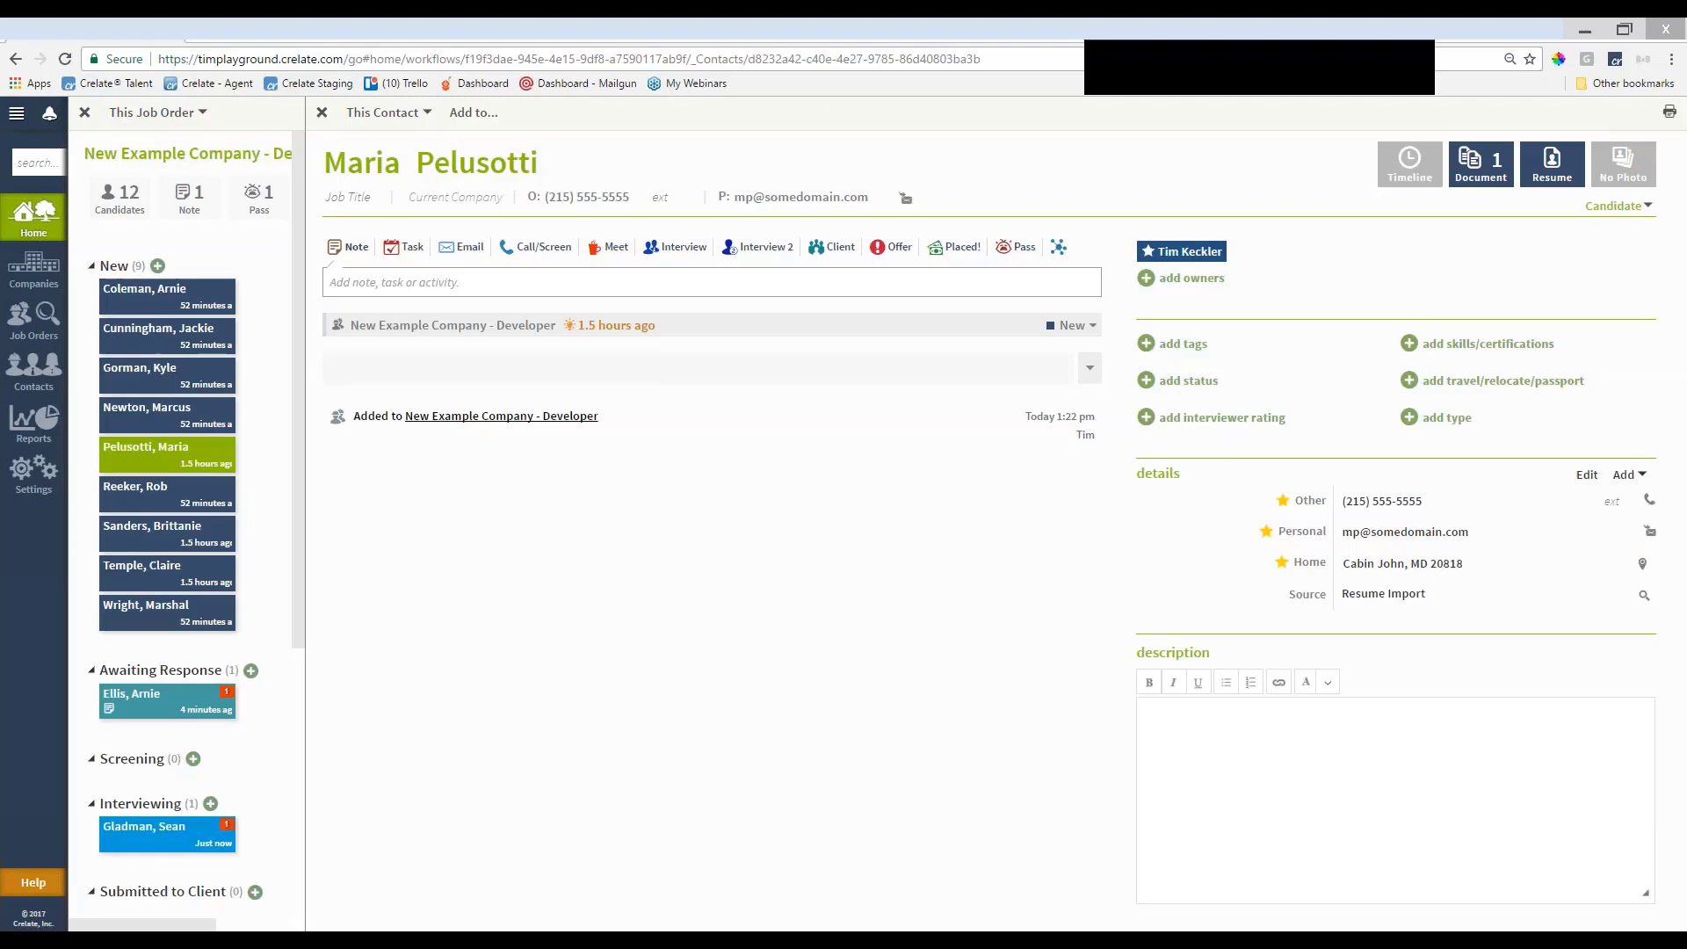
# Show the Home Tasks & Events to-do list and open the interviewed candidate's record from it
pyautogui.click(321, 113)
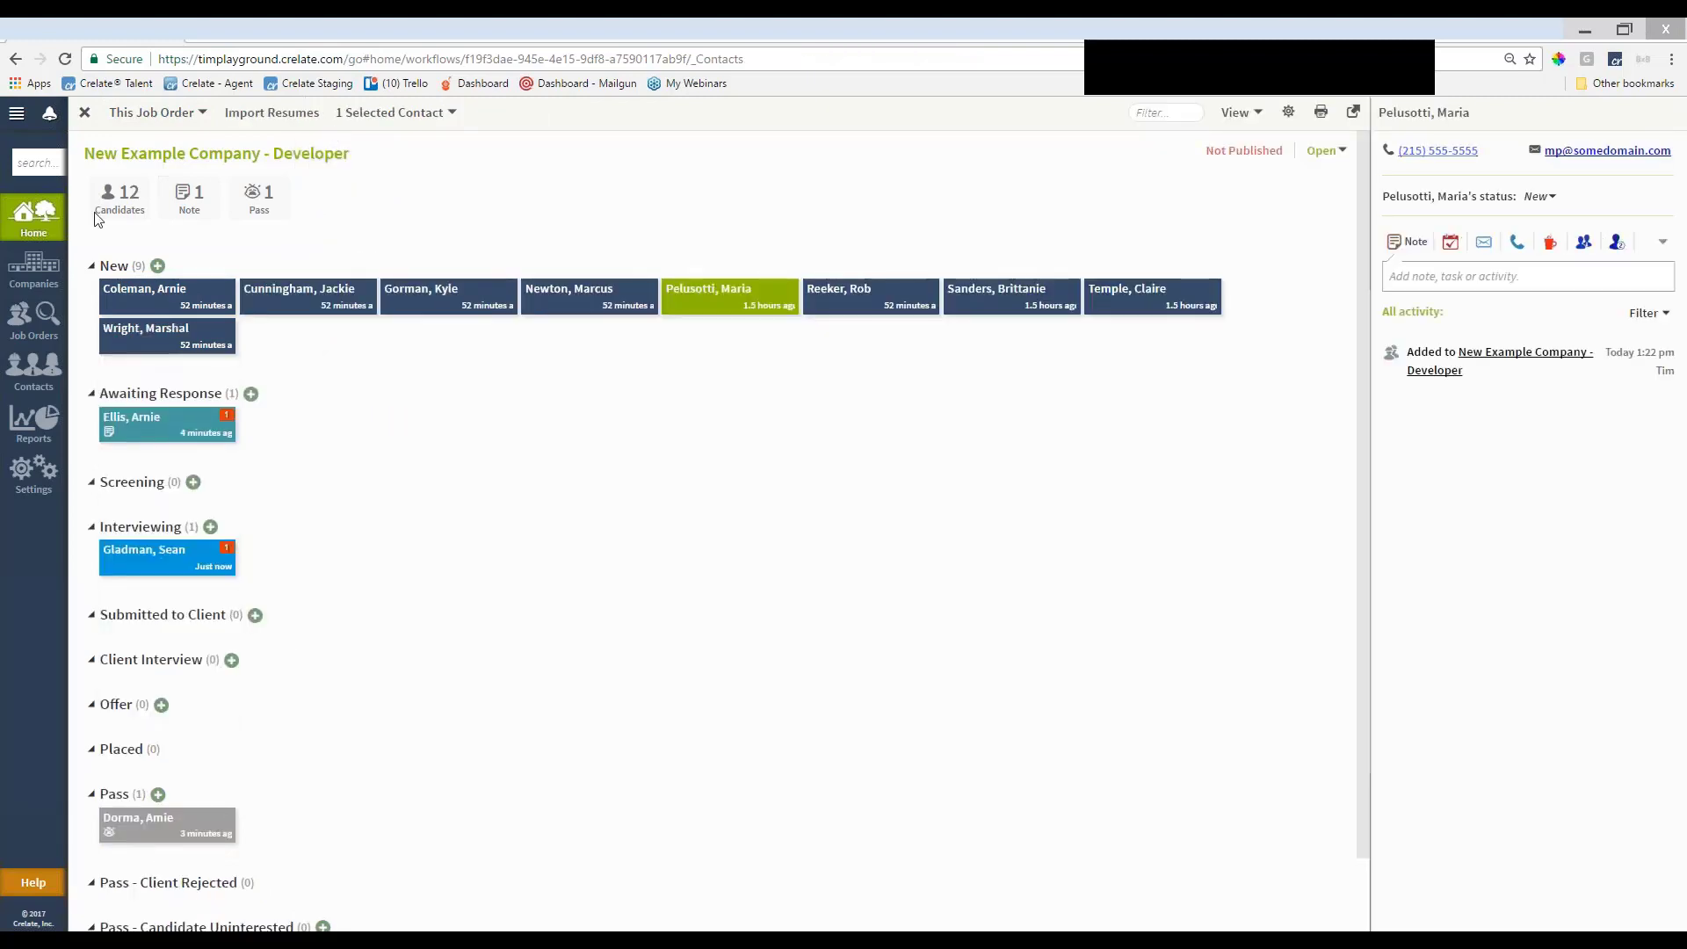
pyautogui.click(35, 215)
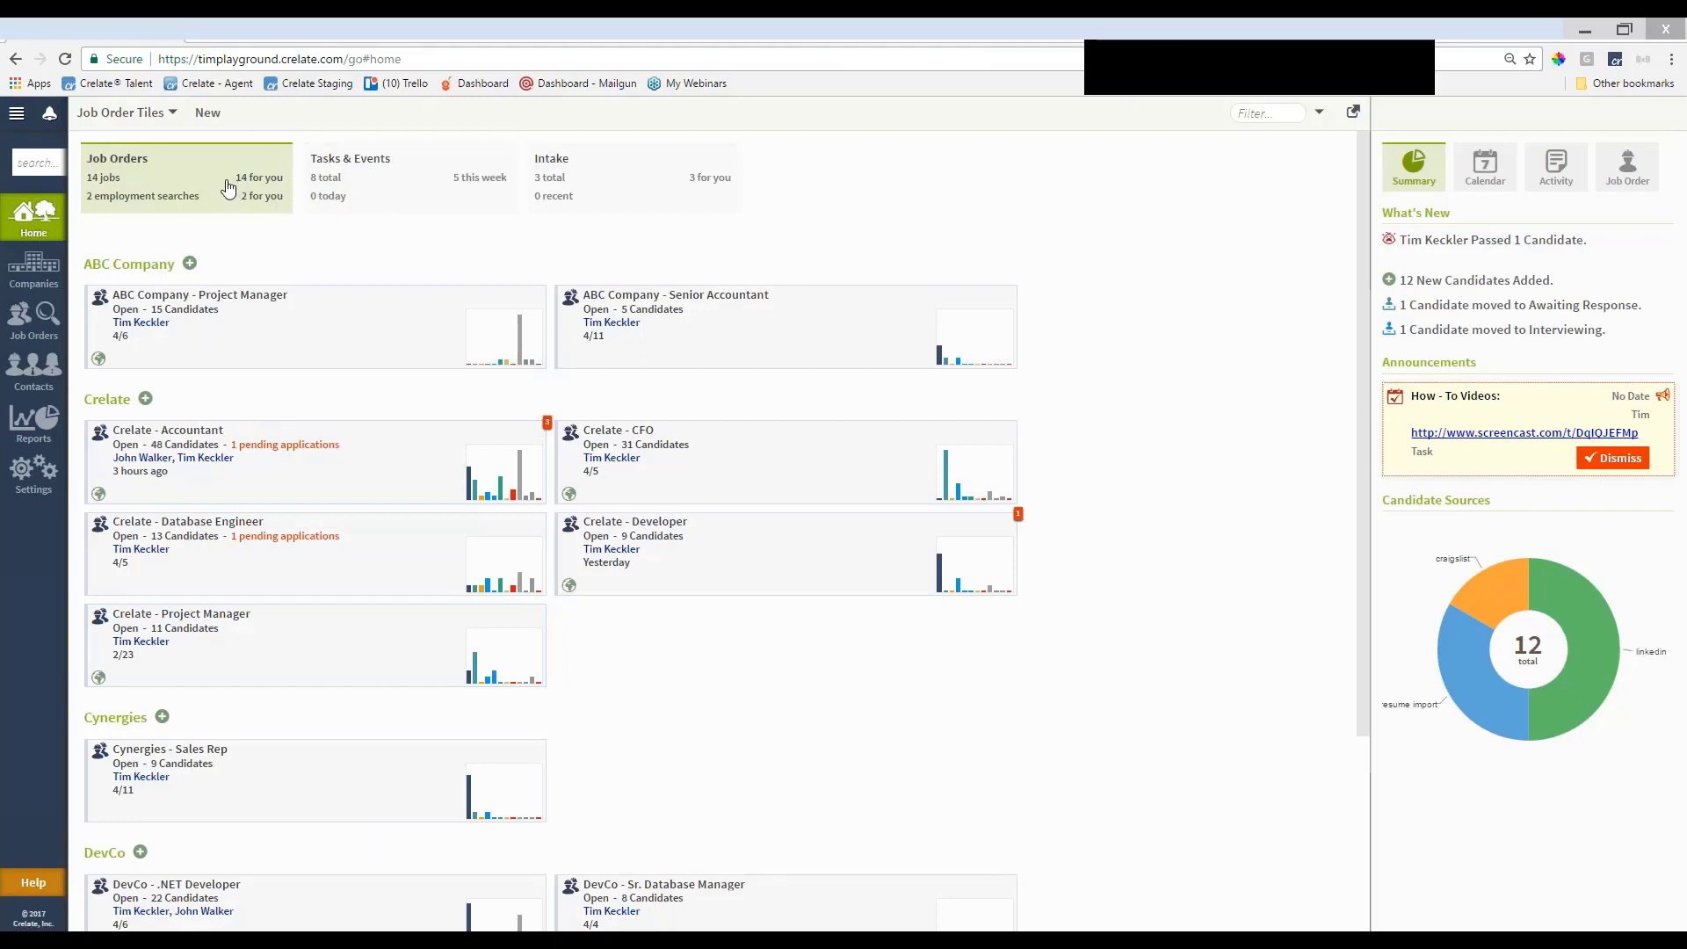
pyautogui.click(392, 205)
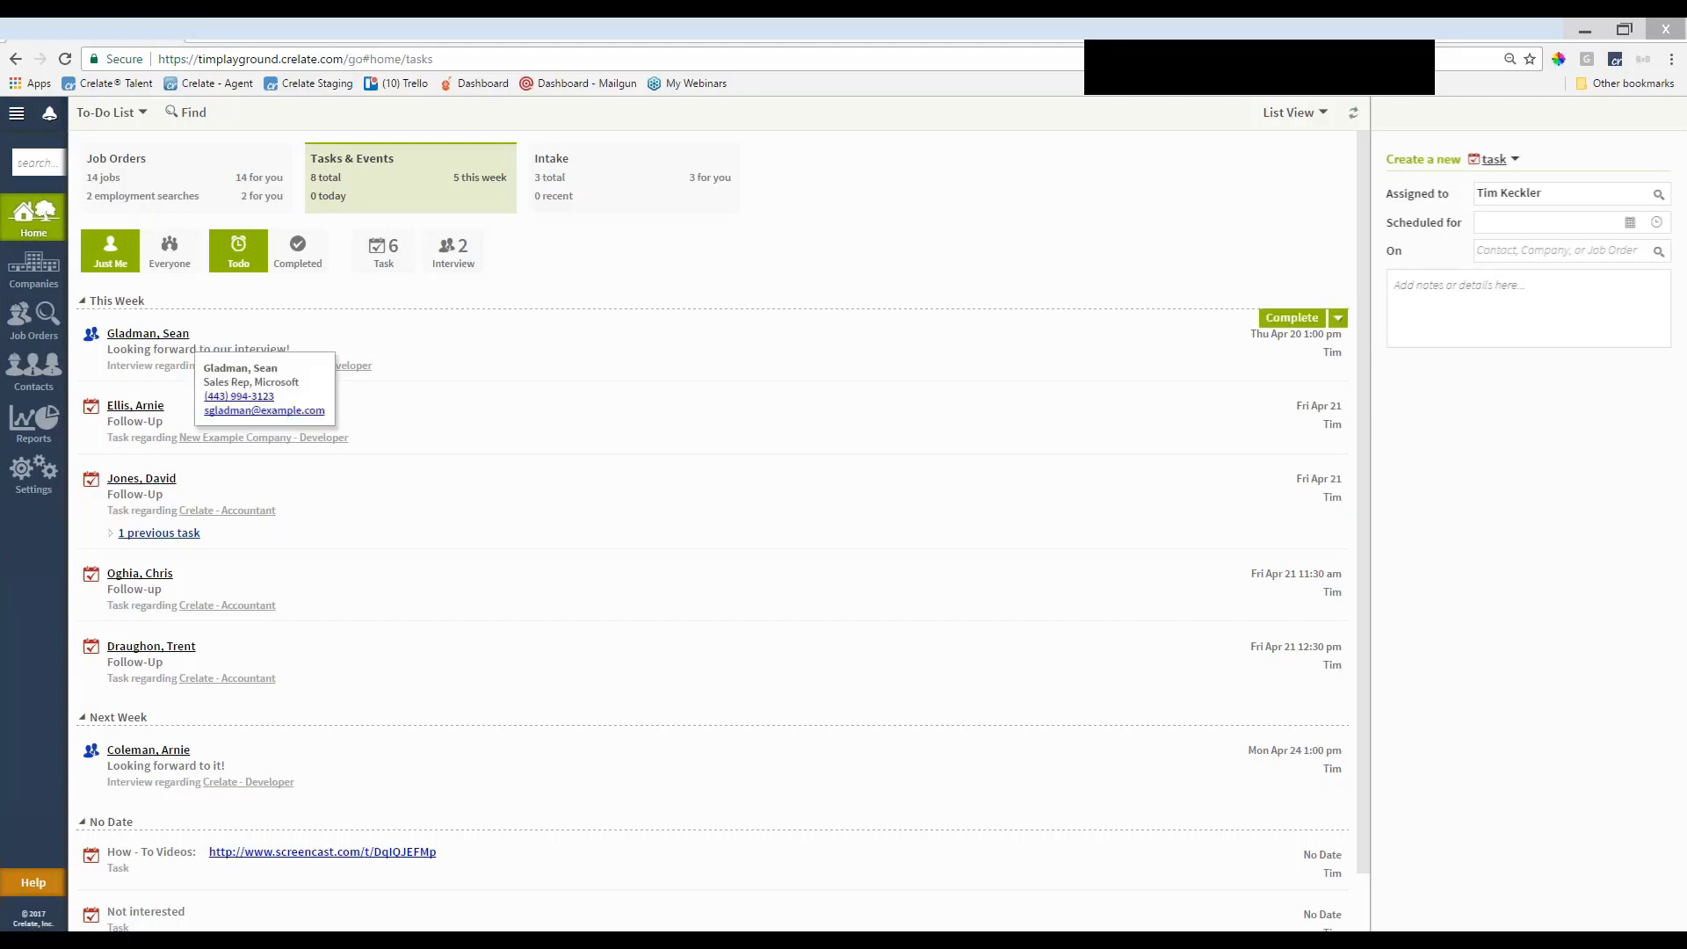
pyautogui.click(172, 333)
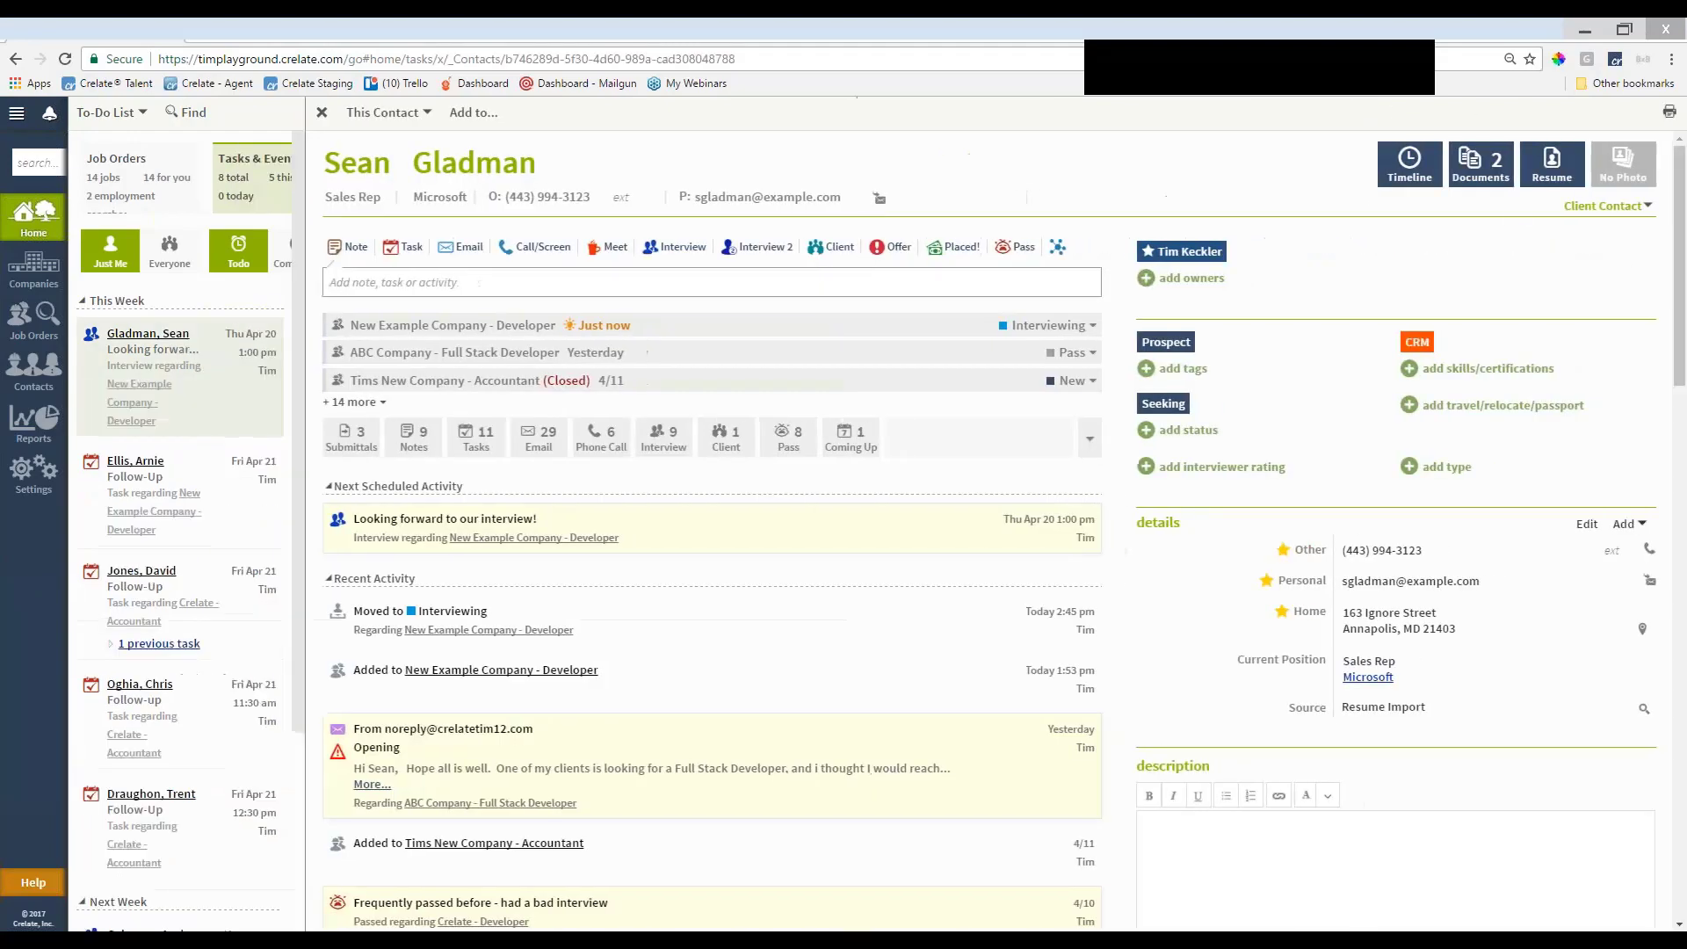
# Complete the candidate's Apr 20 interview task with the note 'Great IV!' after previewing the resume
pyautogui.click(1551, 163)
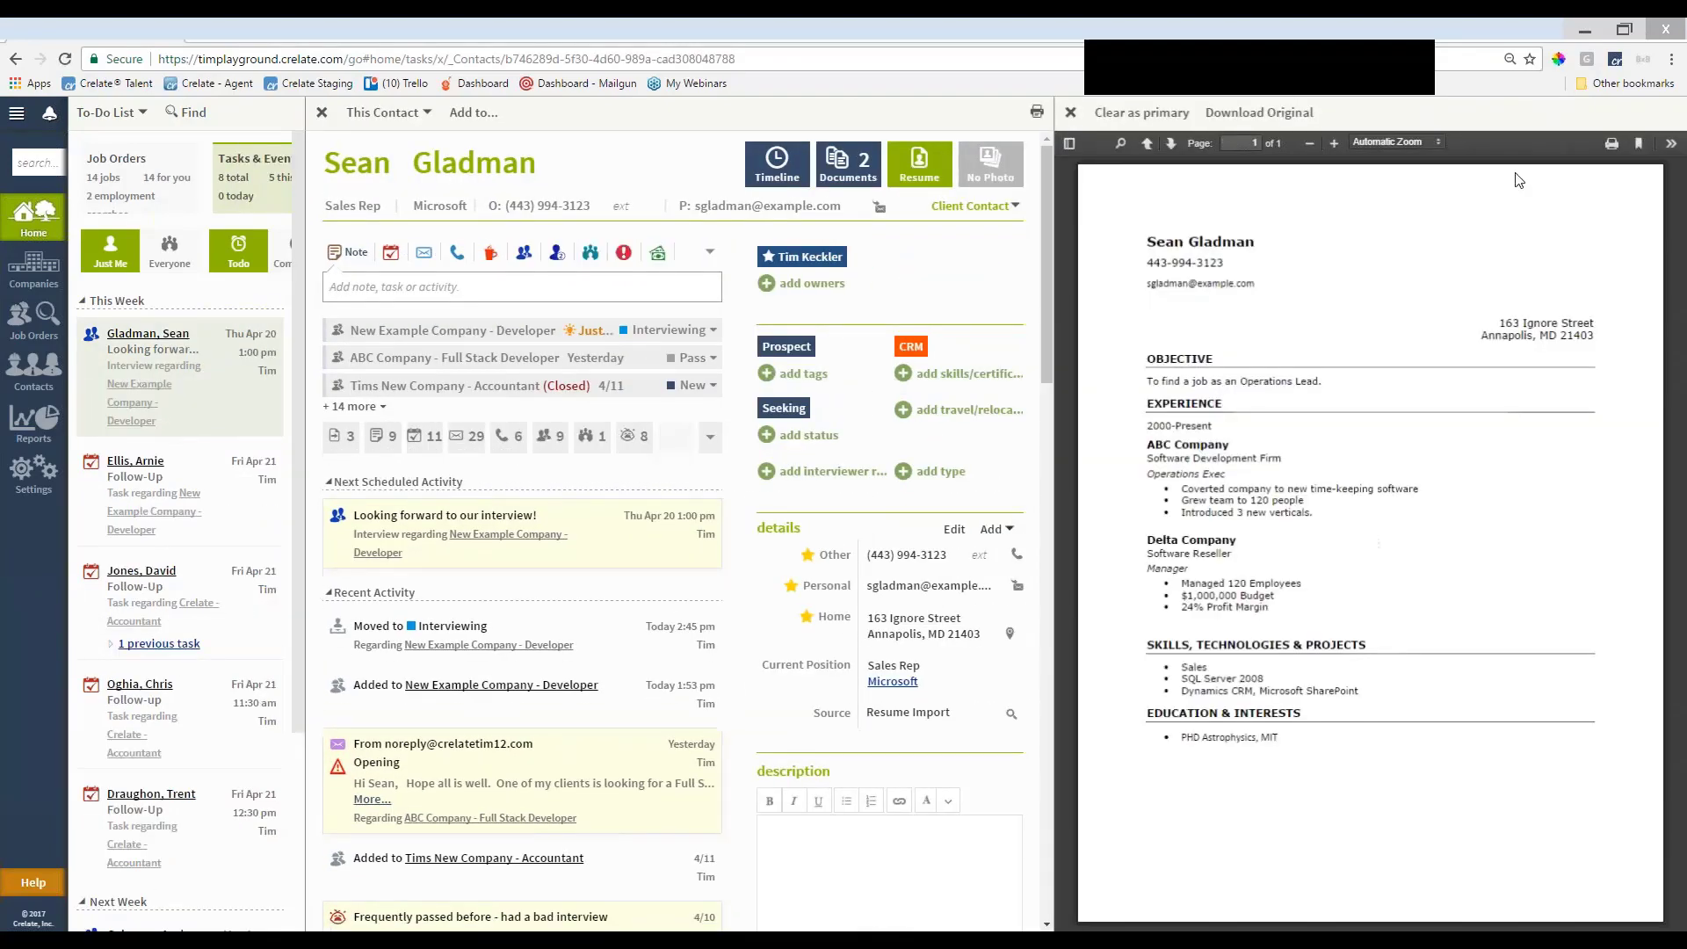
pyautogui.moveTo(266, 341)
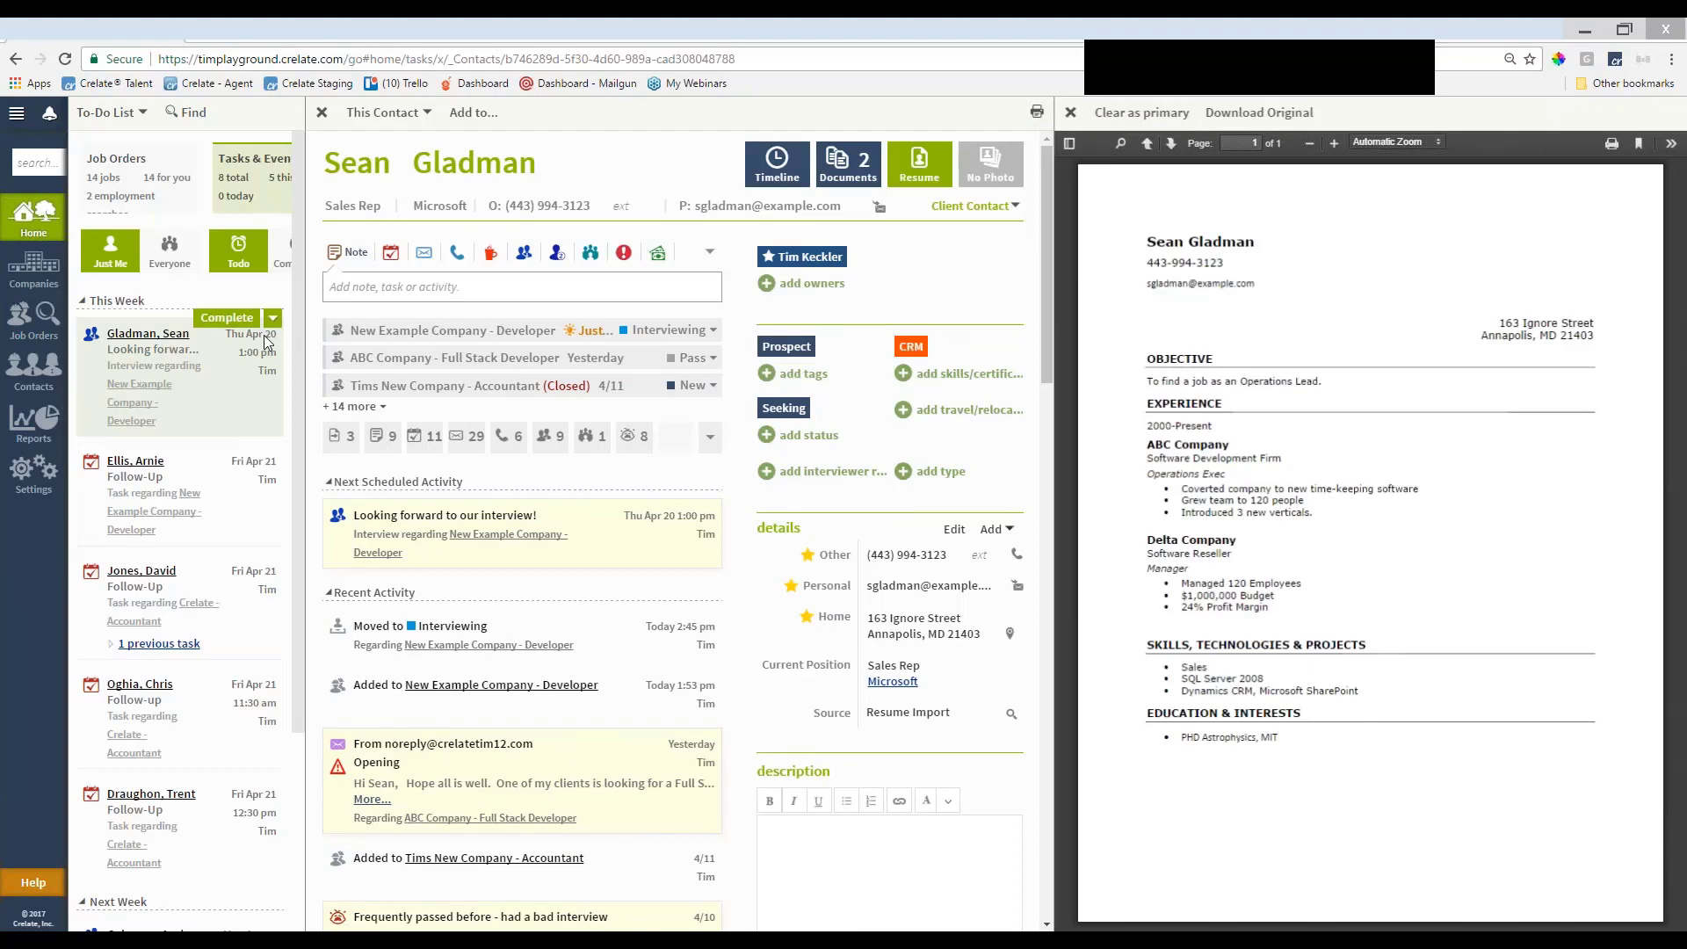
pyautogui.click(227, 318)
pyautogui.moveTo(687, 538); pyautogui.dragTo(504, 538)
pyautogui.write('Great IV!')
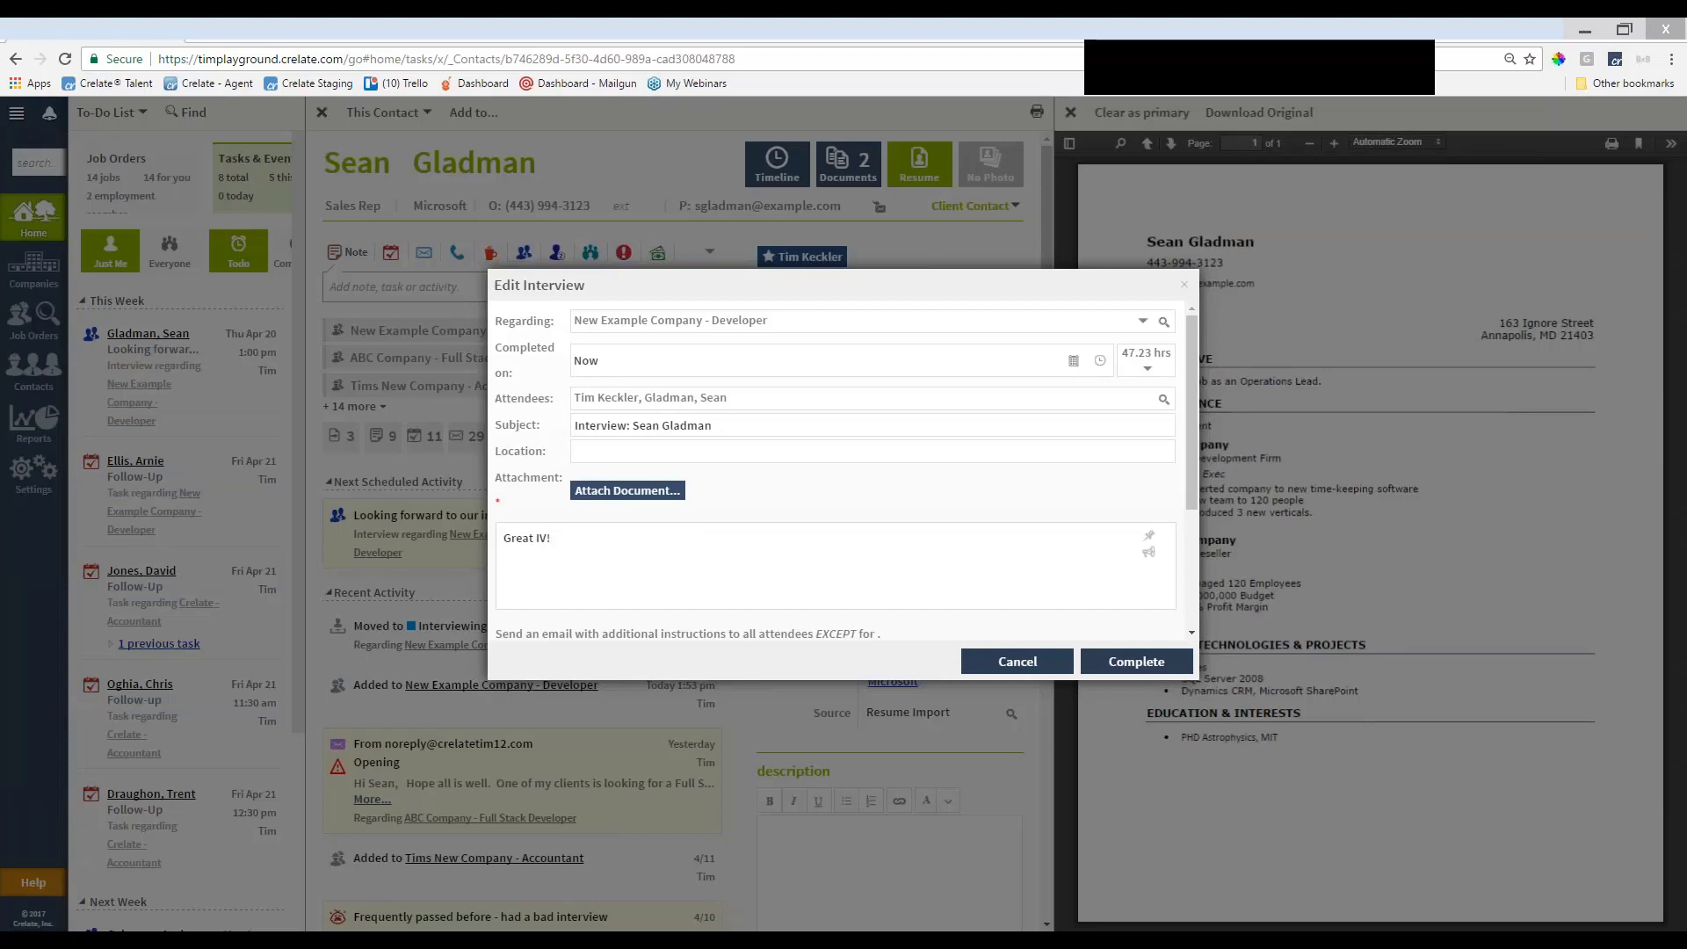
pyautogui.click(1136, 661)
pyautogui.moveTo(137, 345)
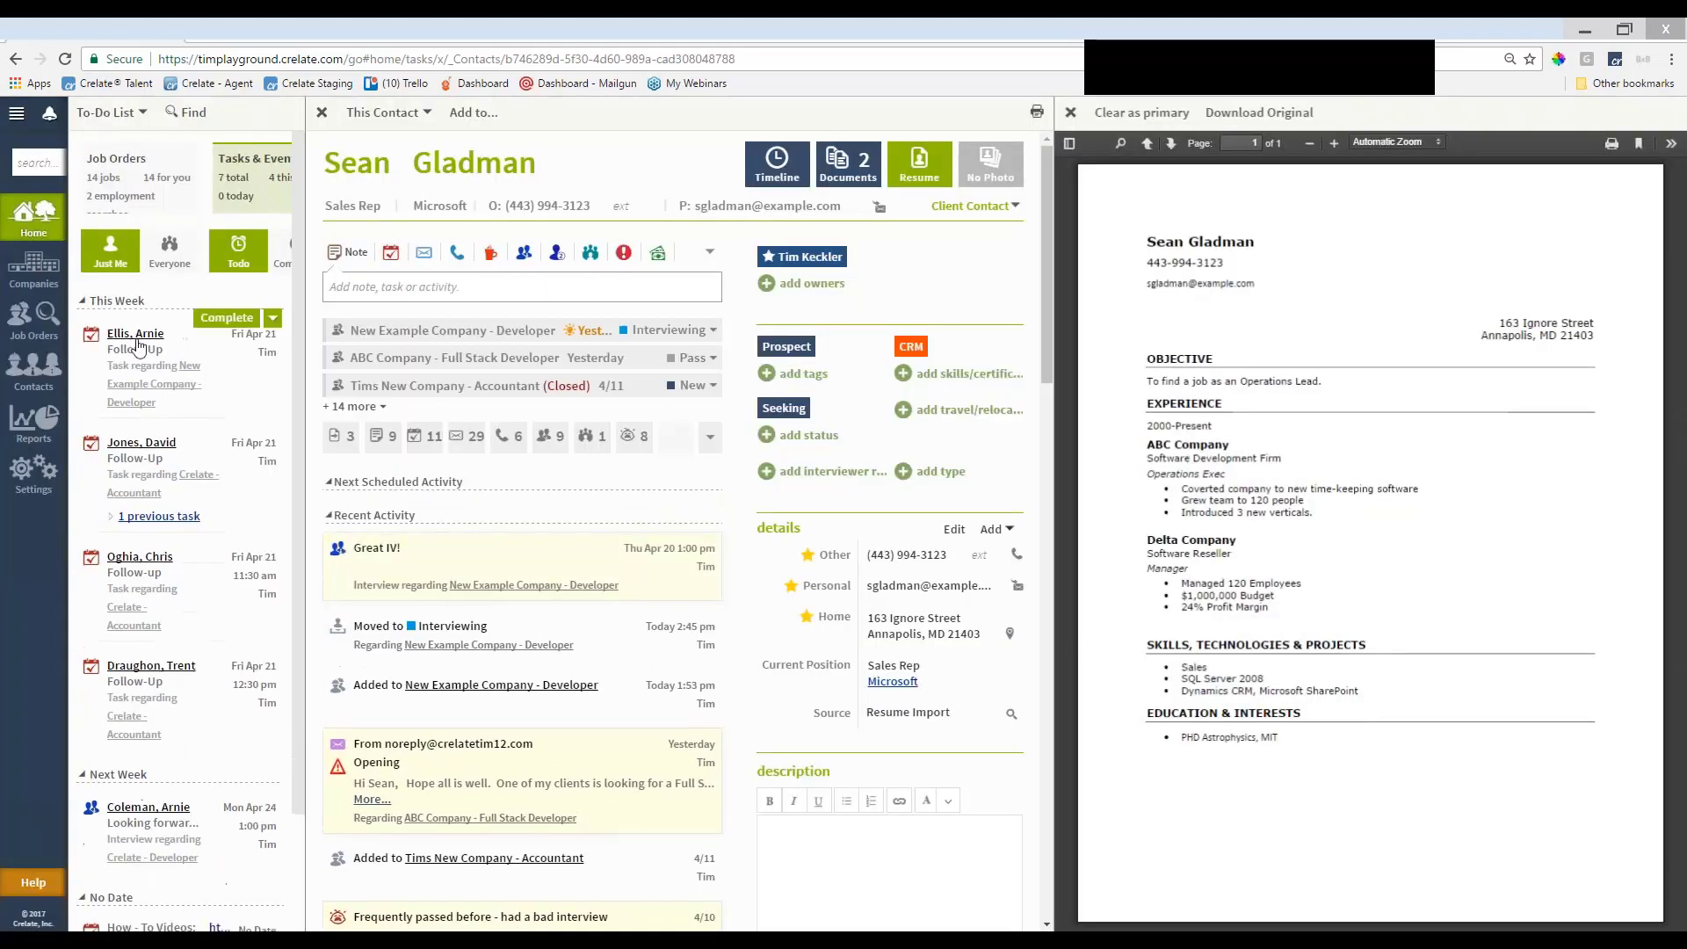
pyautogui.click(916, 169)
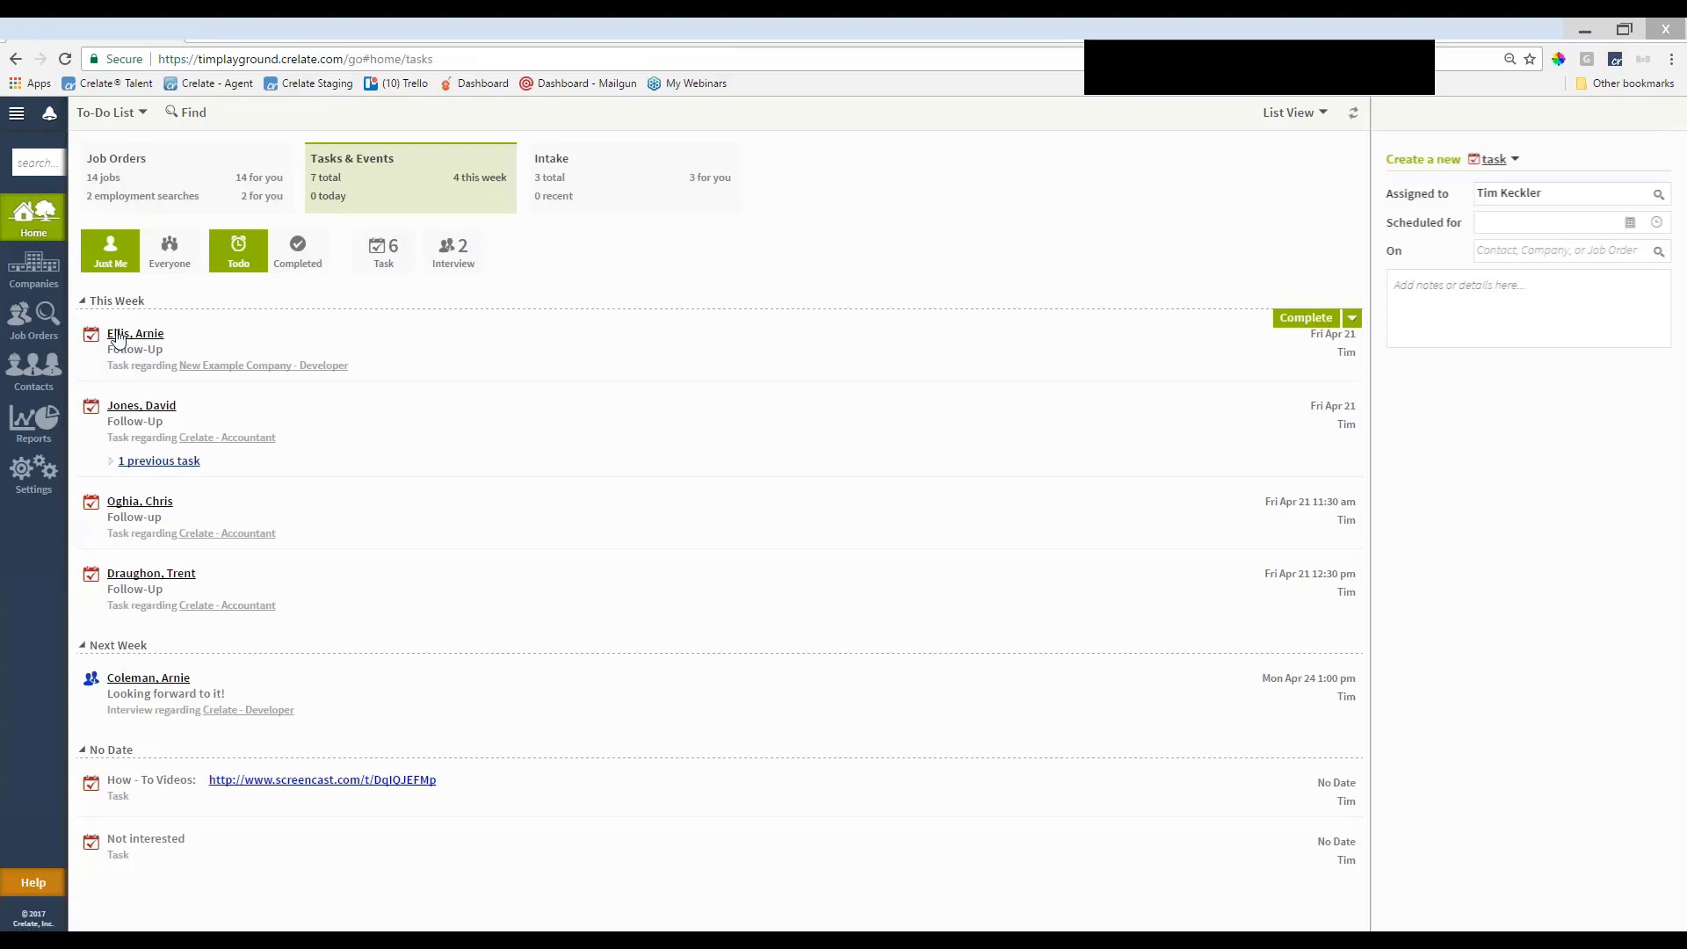
# Open the New Example Company - Developer job order and the candidate's record from its pipeline
pyautogui.click(101, 200)
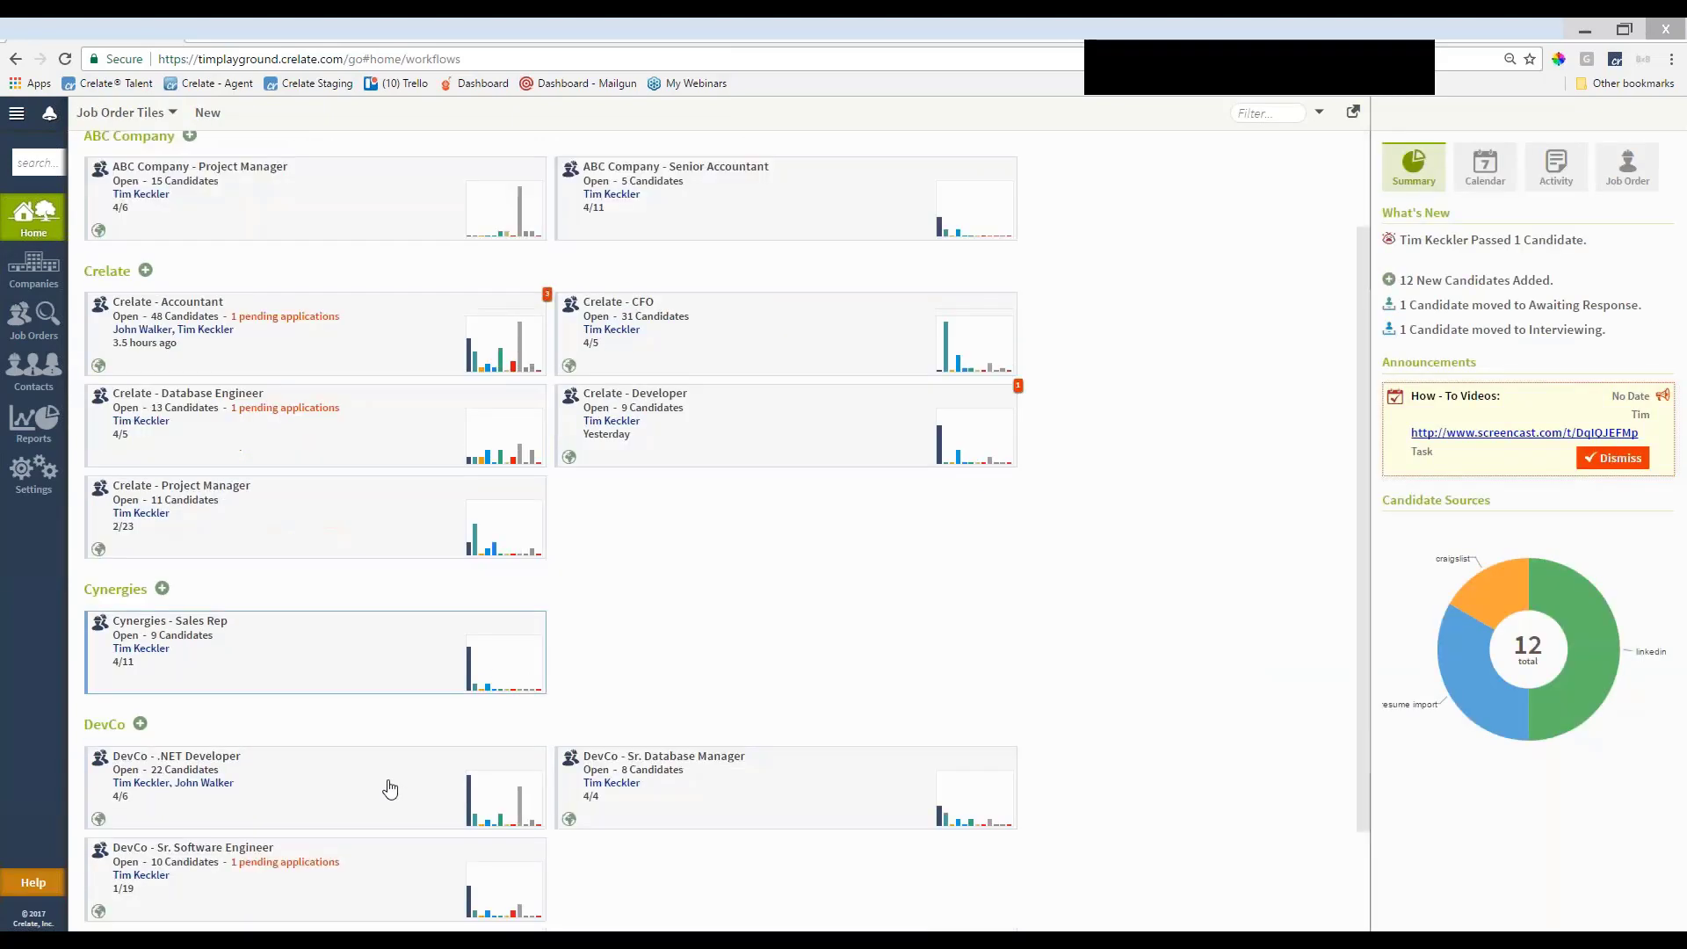
pyautogui.scroll(-3, 389, 788)
pyautogui.click(334, 875)
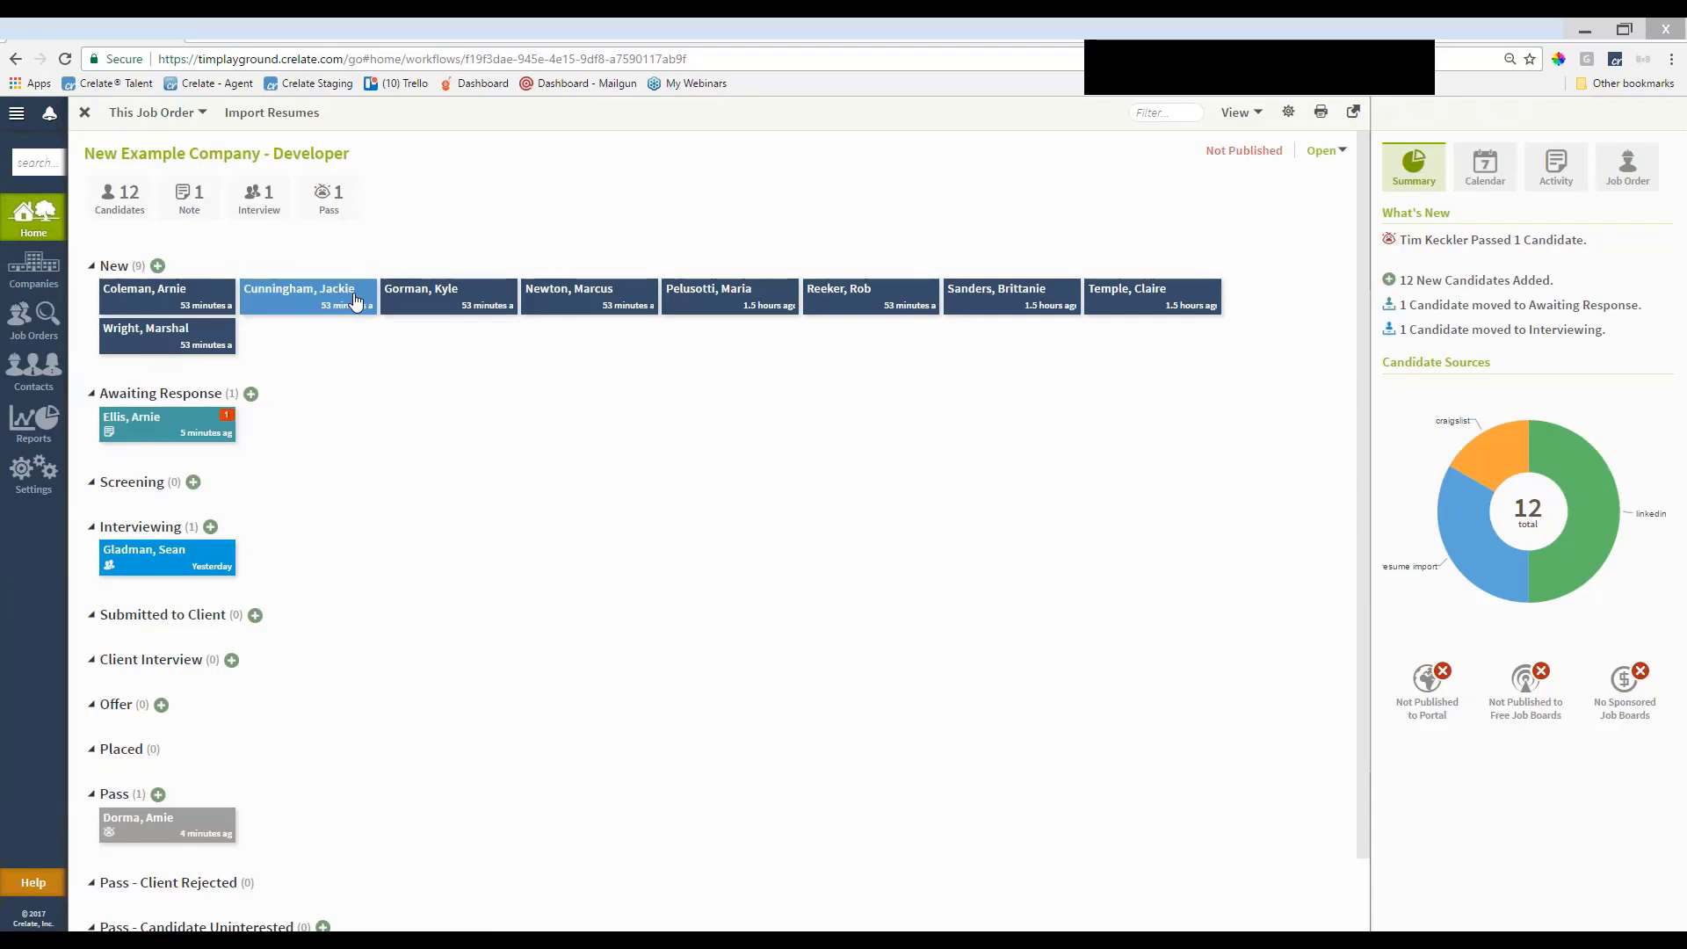
pyautogui.click(194, 567)
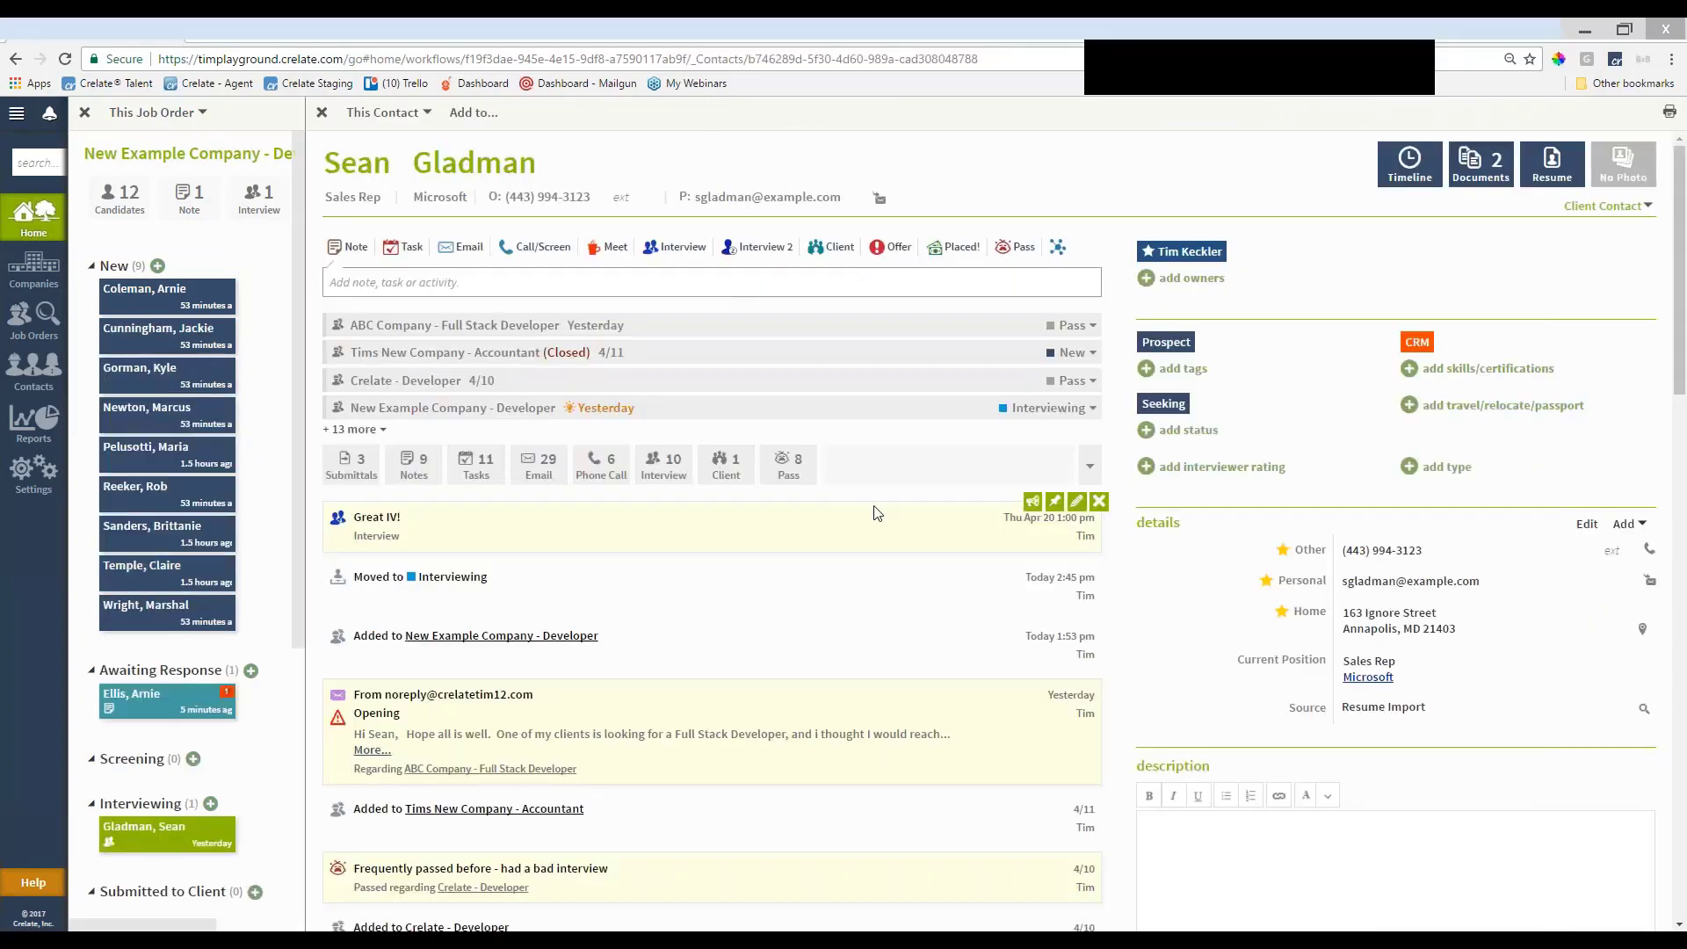
# Submit the candidate for New Example Company - Developer and check the attached resume in the submittal email
pyautogui.click(405, 114)
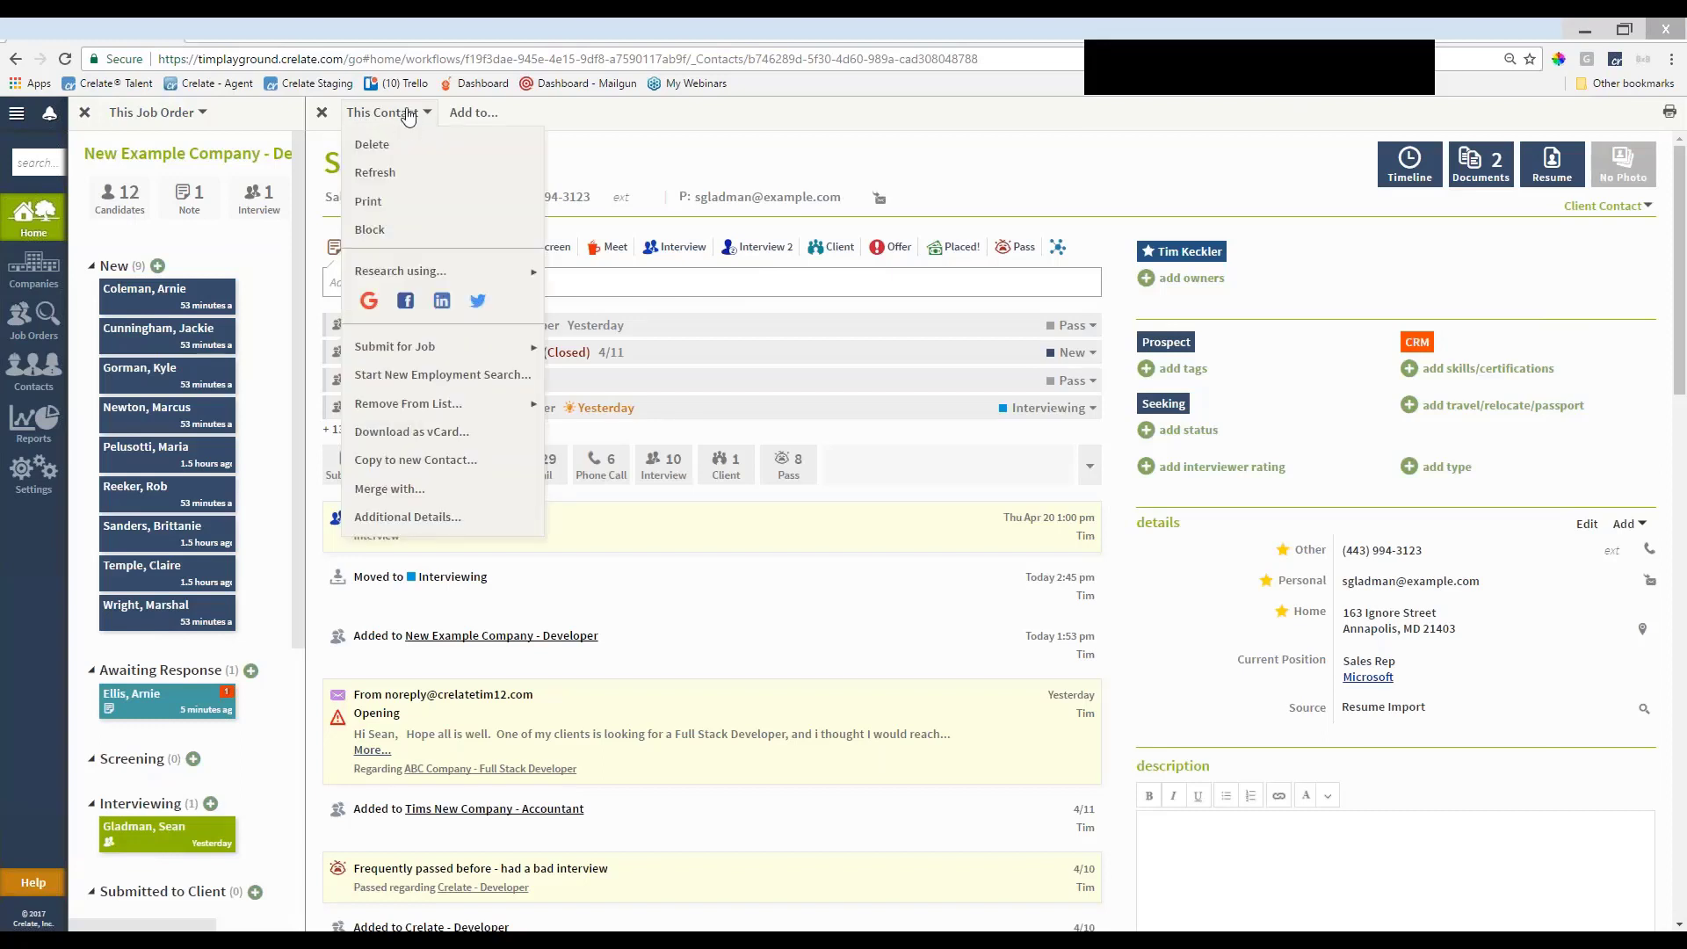
pyautogui.moveTo(431, 348)
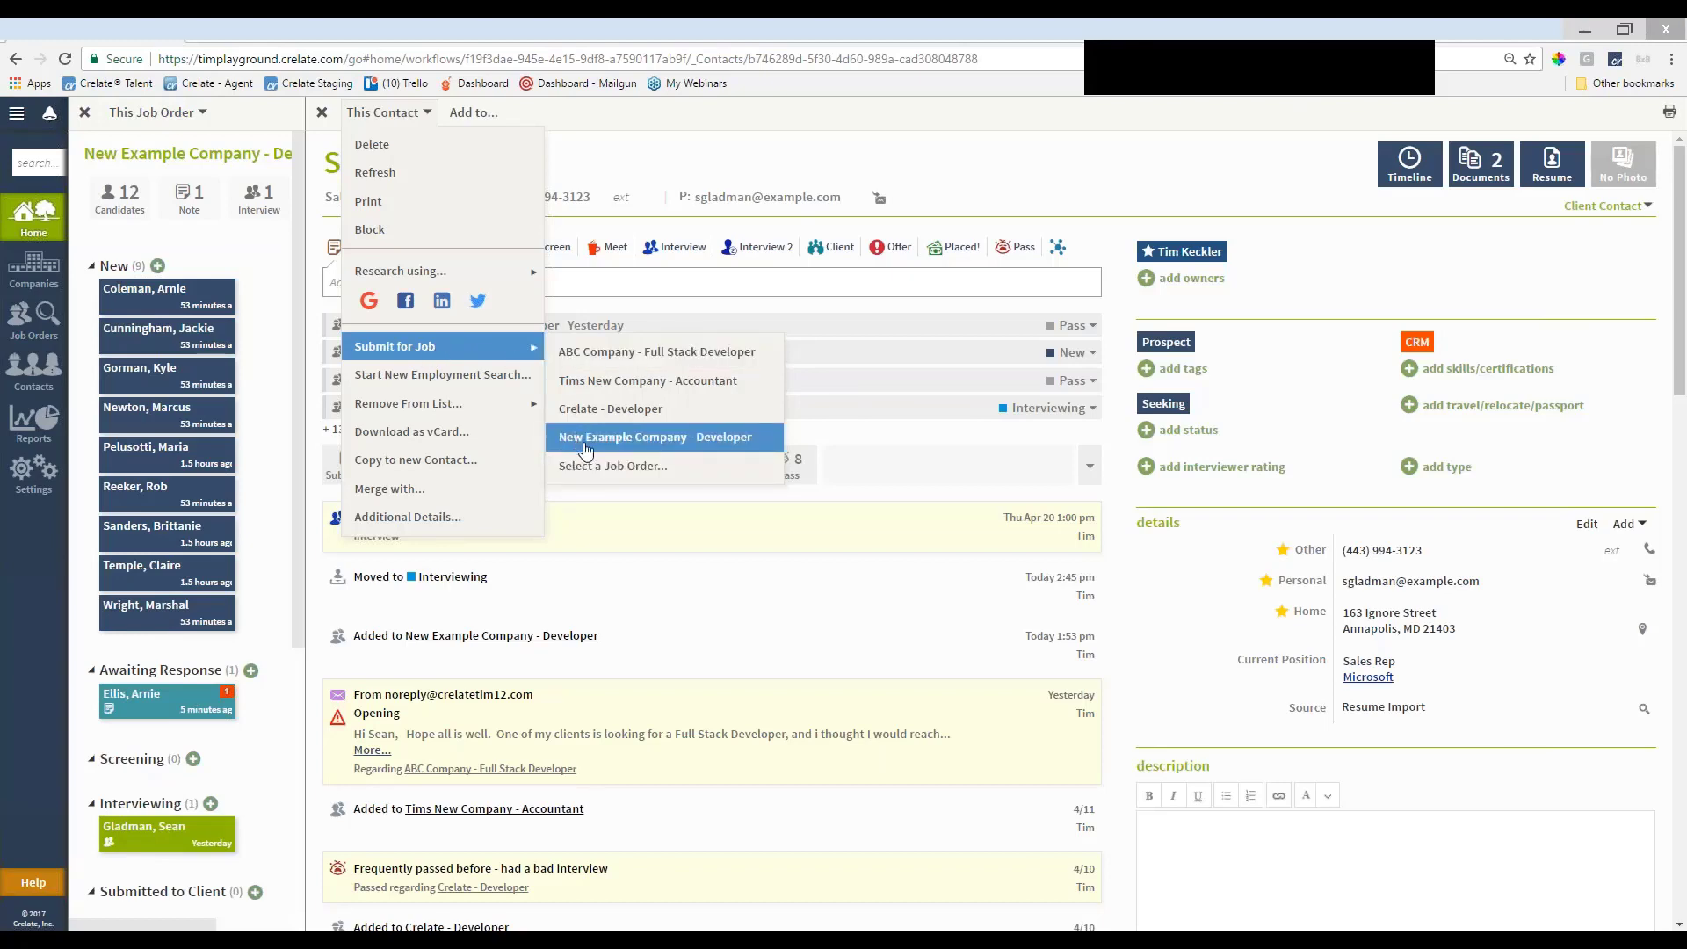
pyautogui.click(586, 448)
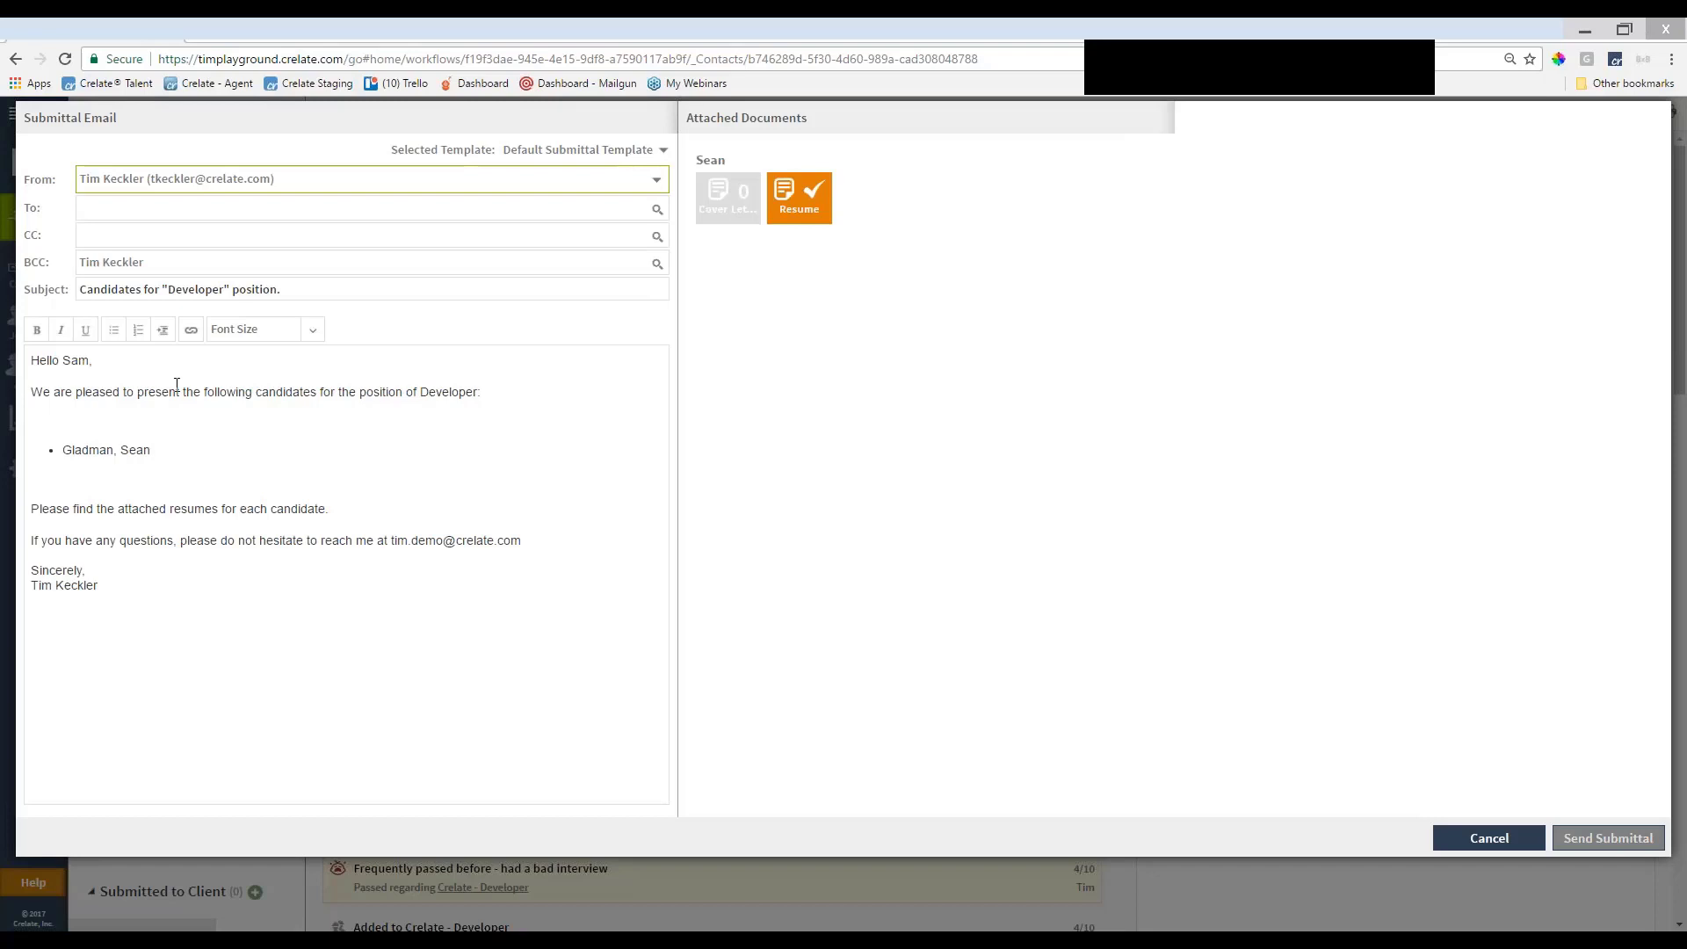
pyautogui.click(795, 207)
pyautogui.click(516, 118)
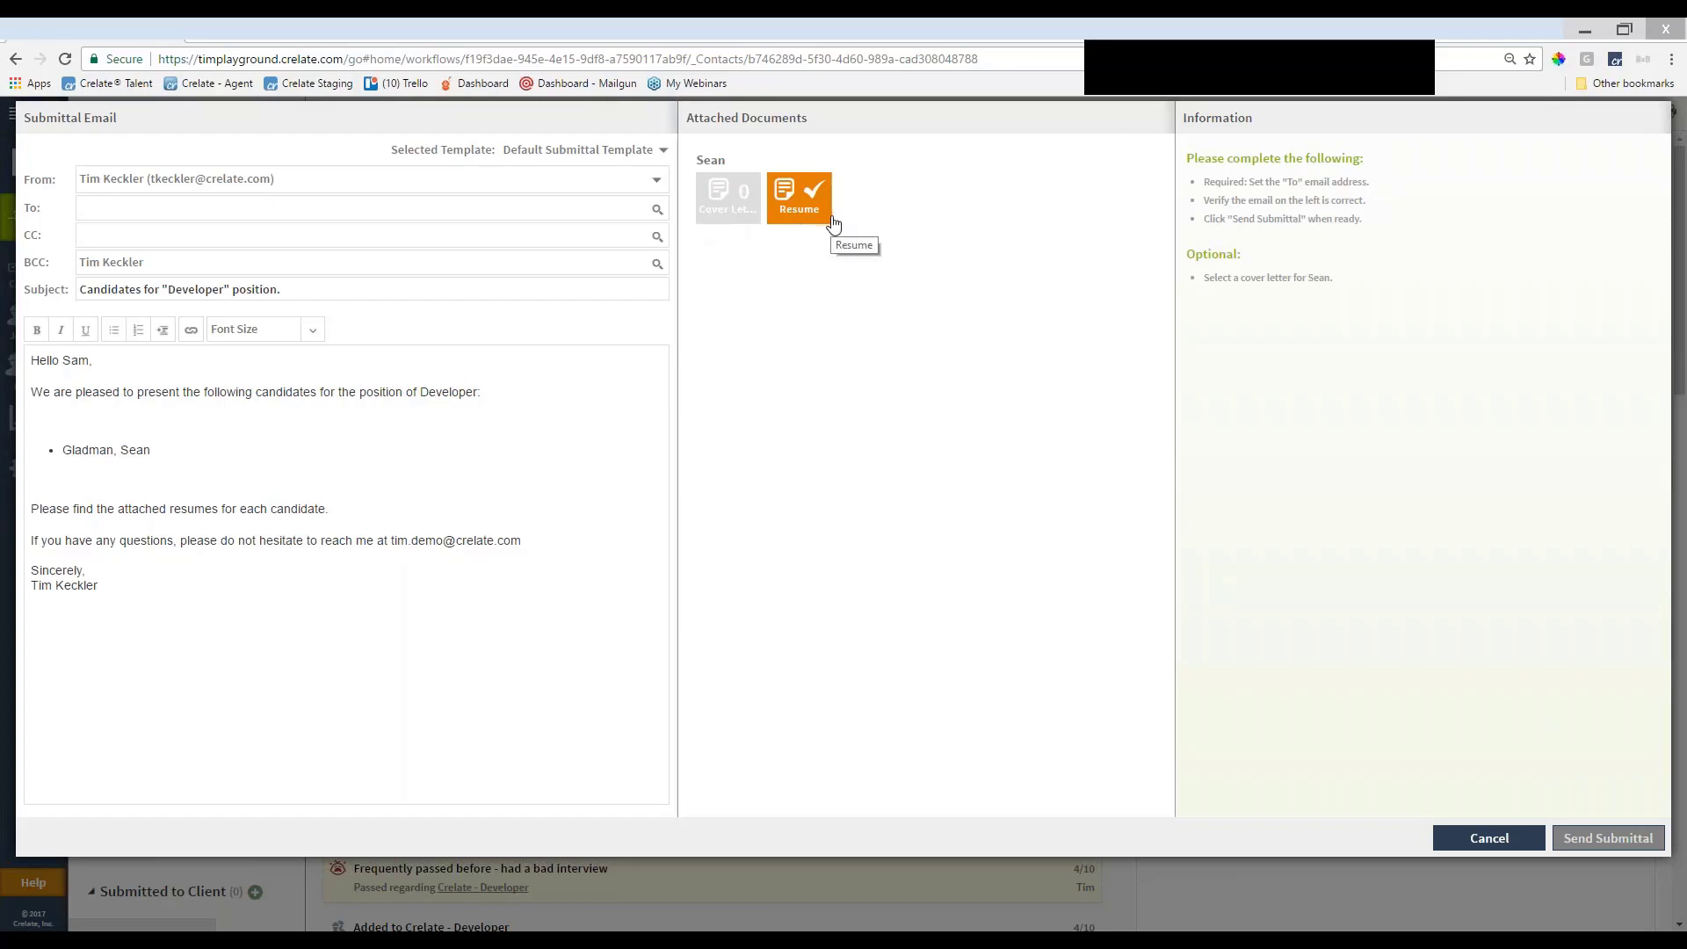
# Address the submittal email to the client contact, send it, and confirm the submit
pyautogui.click(505, 219)
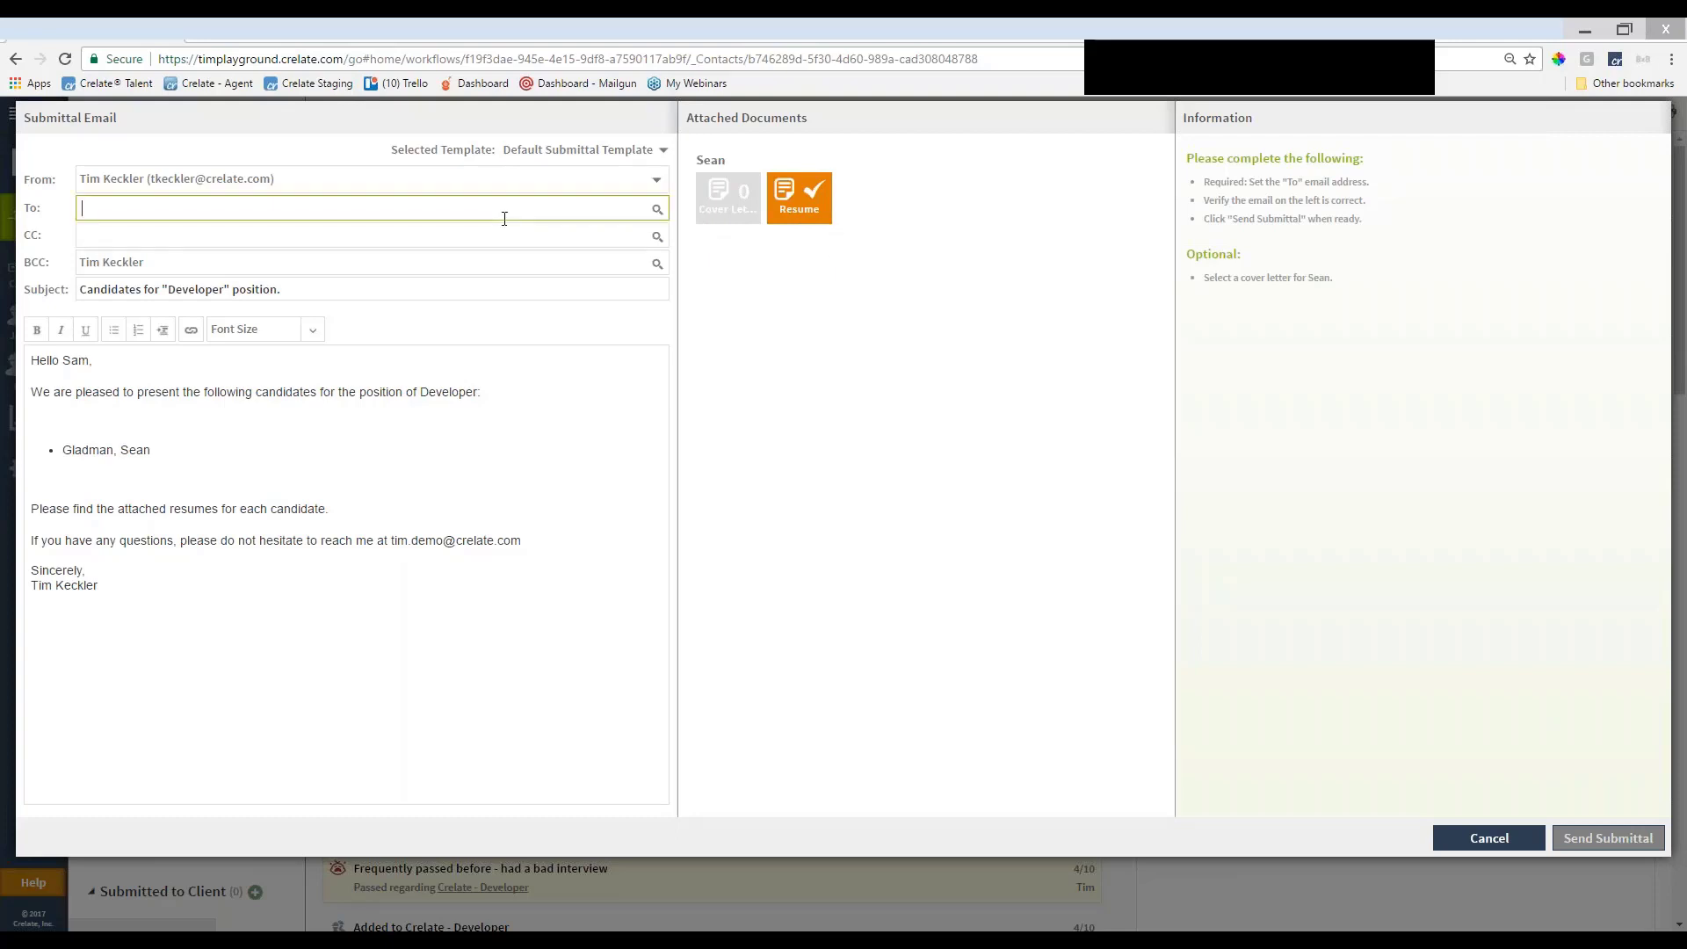
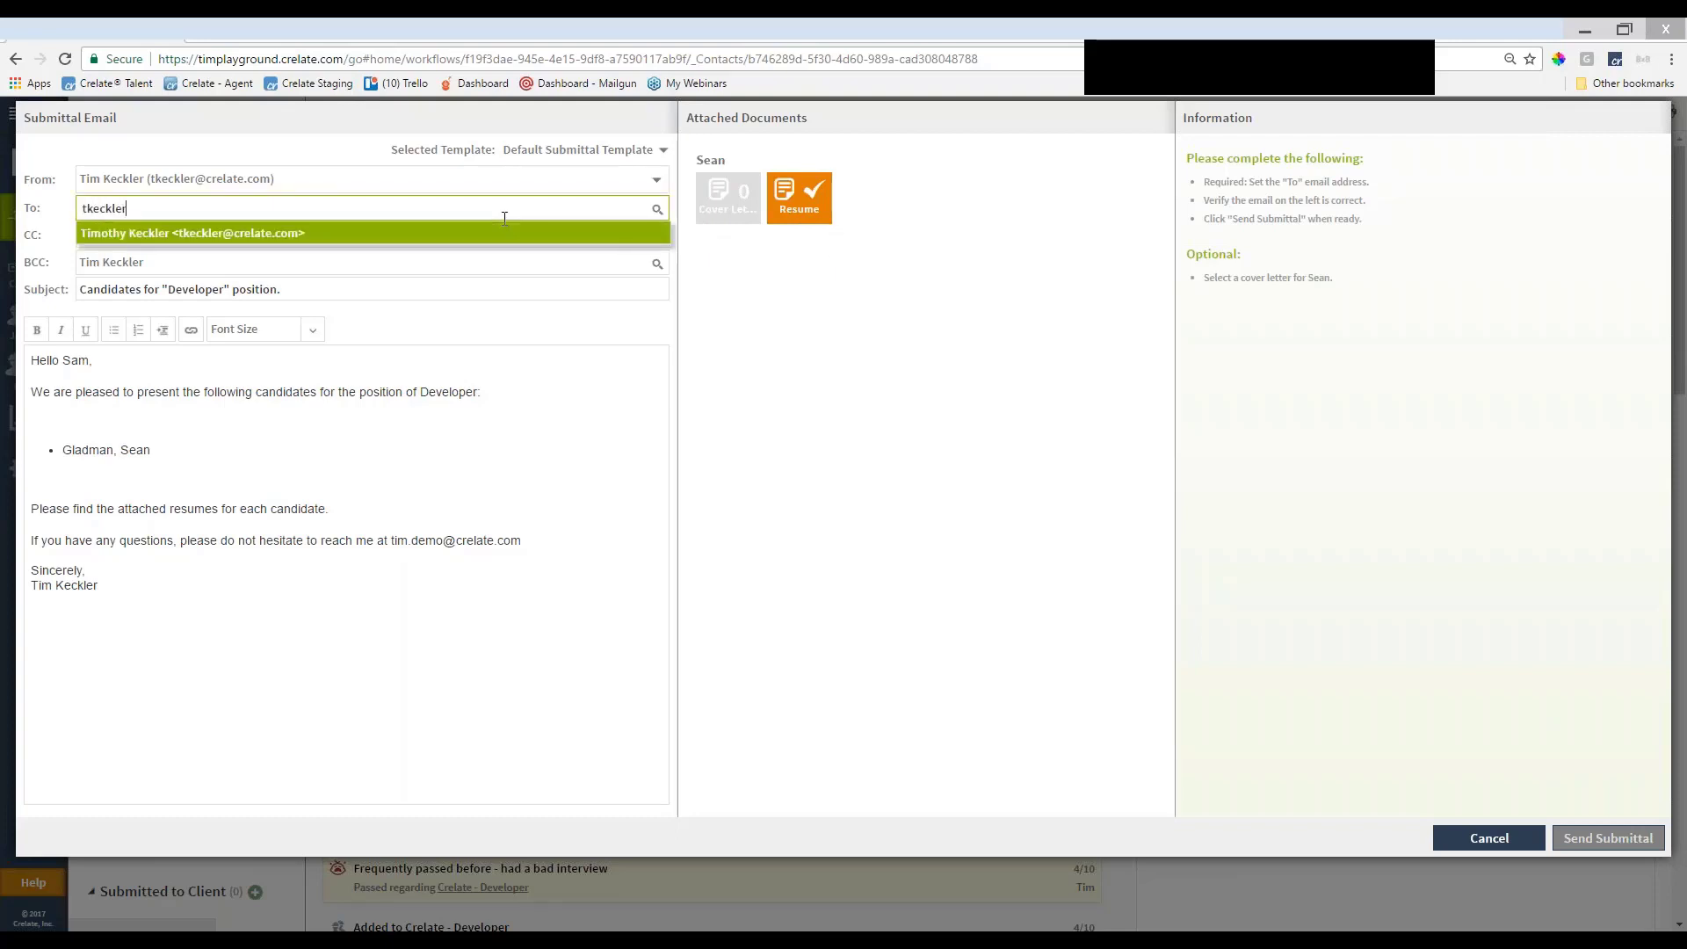
pyautogui.click(473, 233)
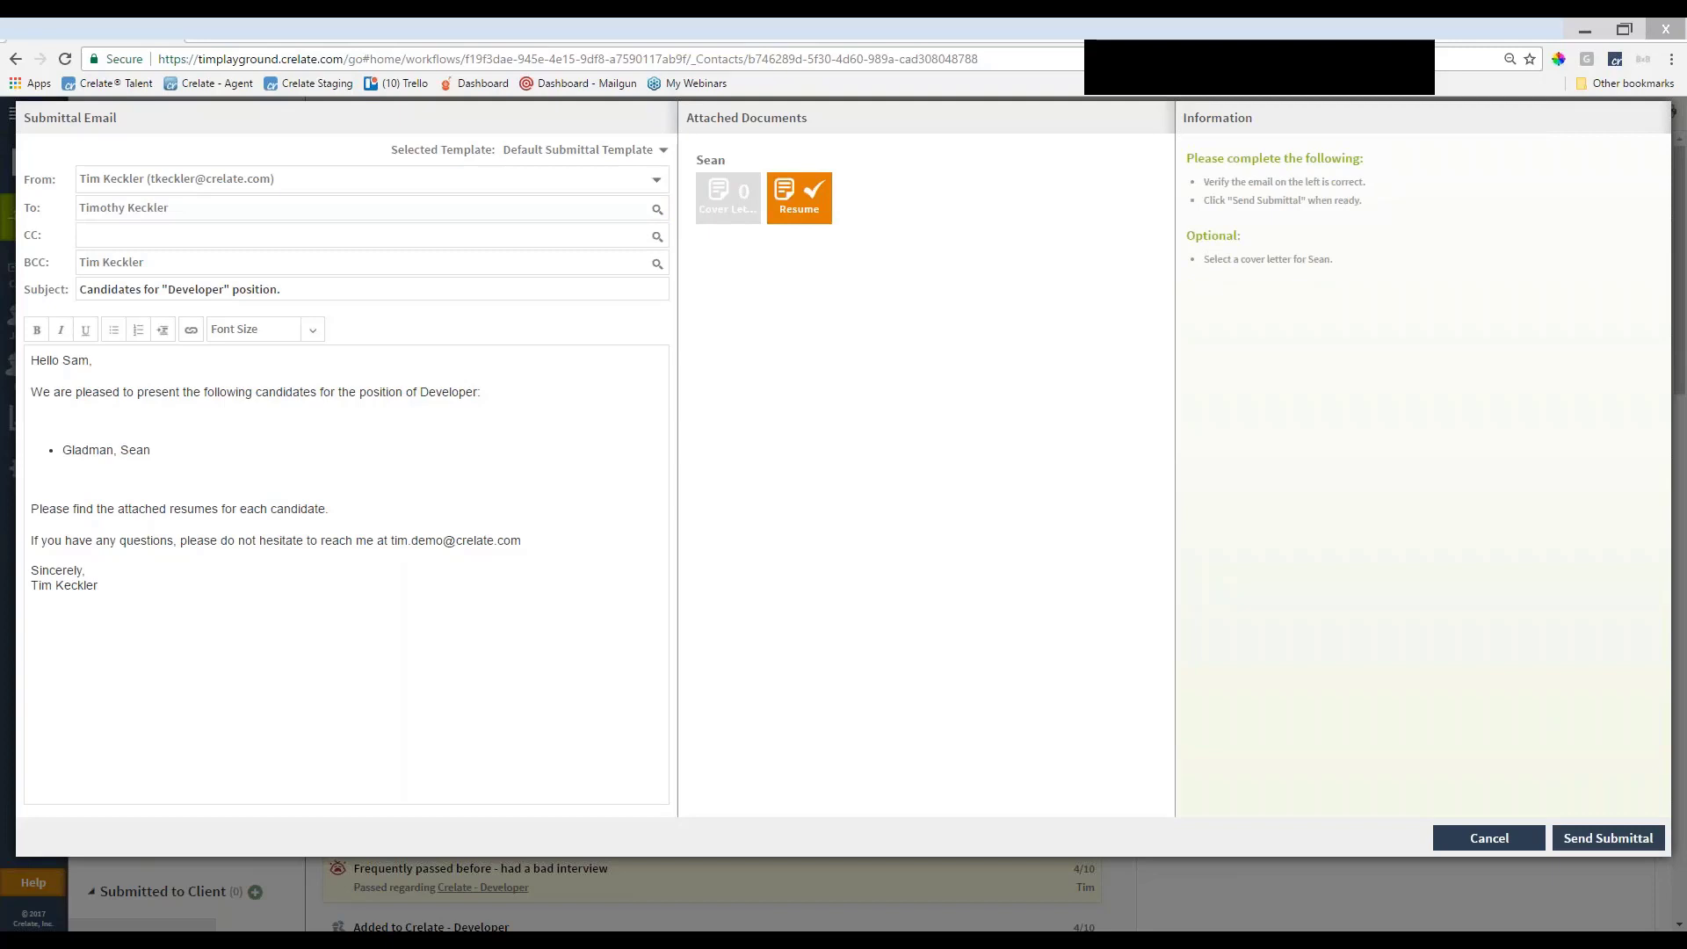
pyautogui.click(459, 449)
pyautogui.click(1557, 838)
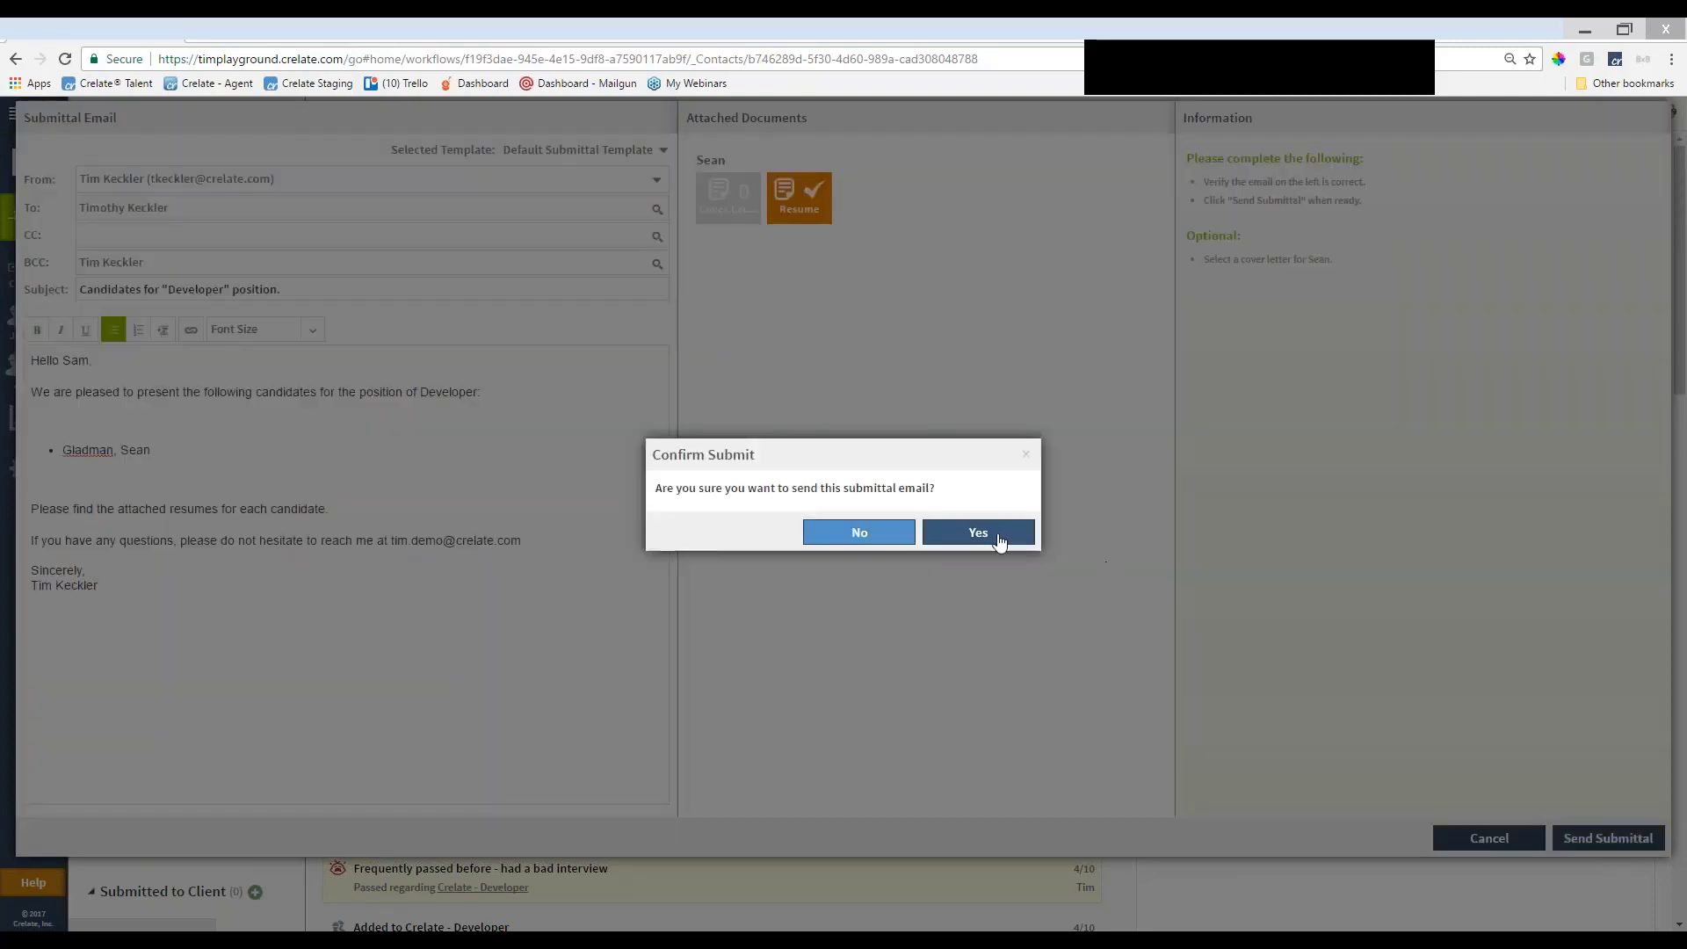
pyautogui.click(991, 532)
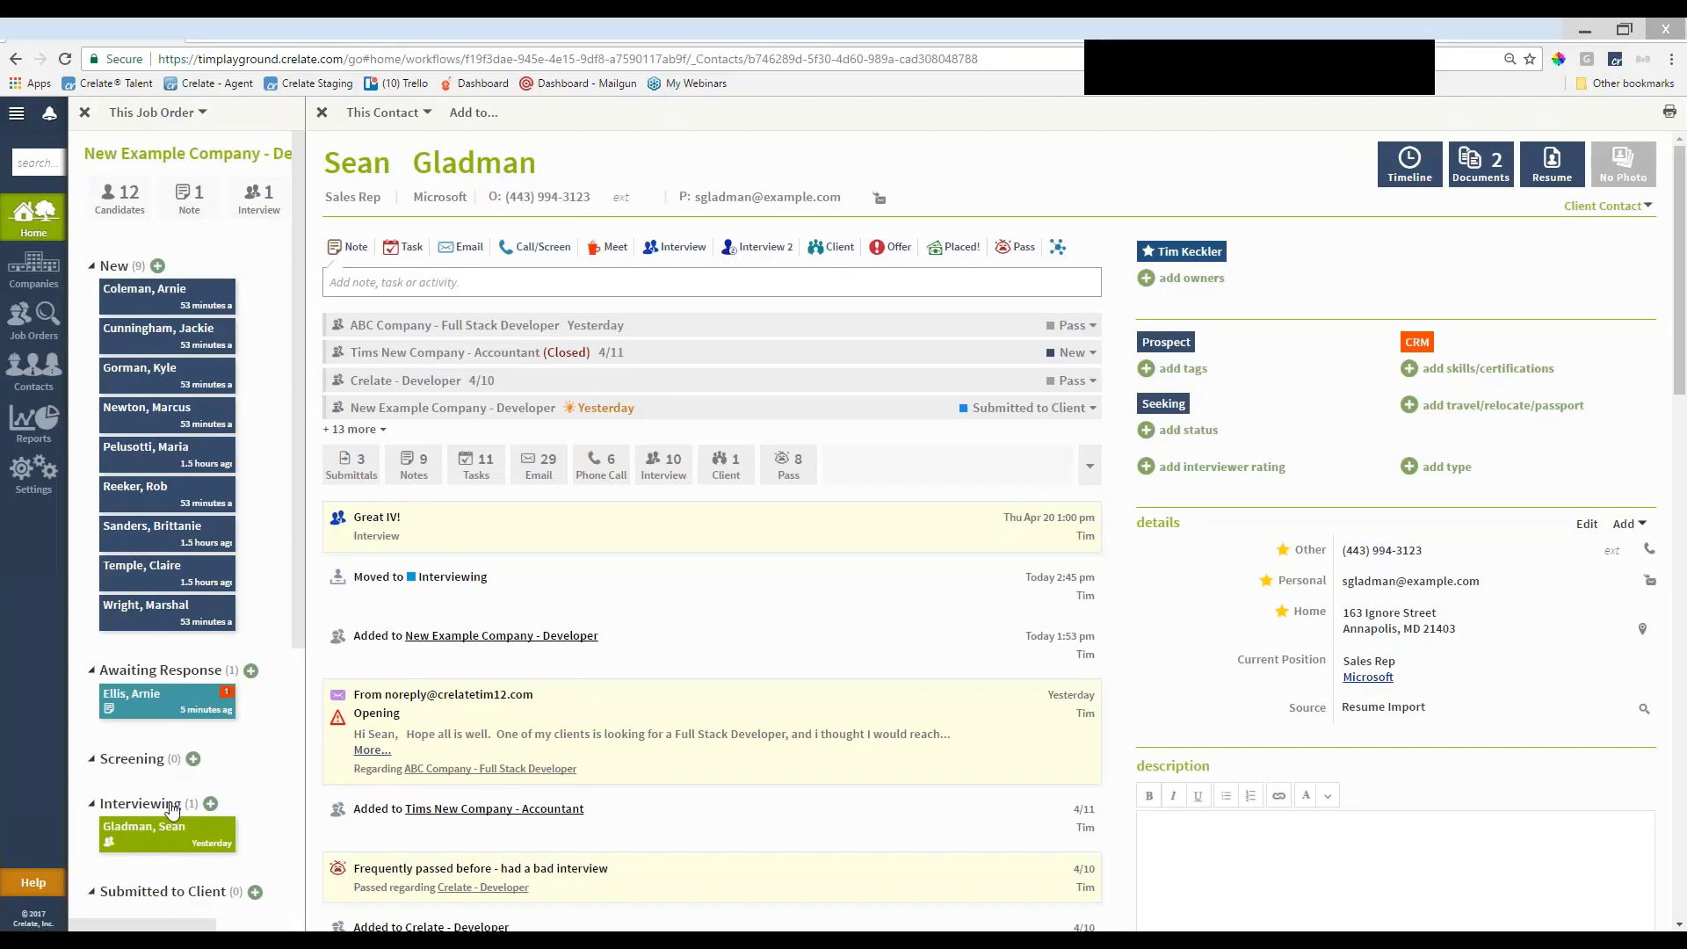
# Move the candidate's card from Interviewing to Client Interview and return to the full pipeline
pyautogui.scroll(-1, 168, 804)
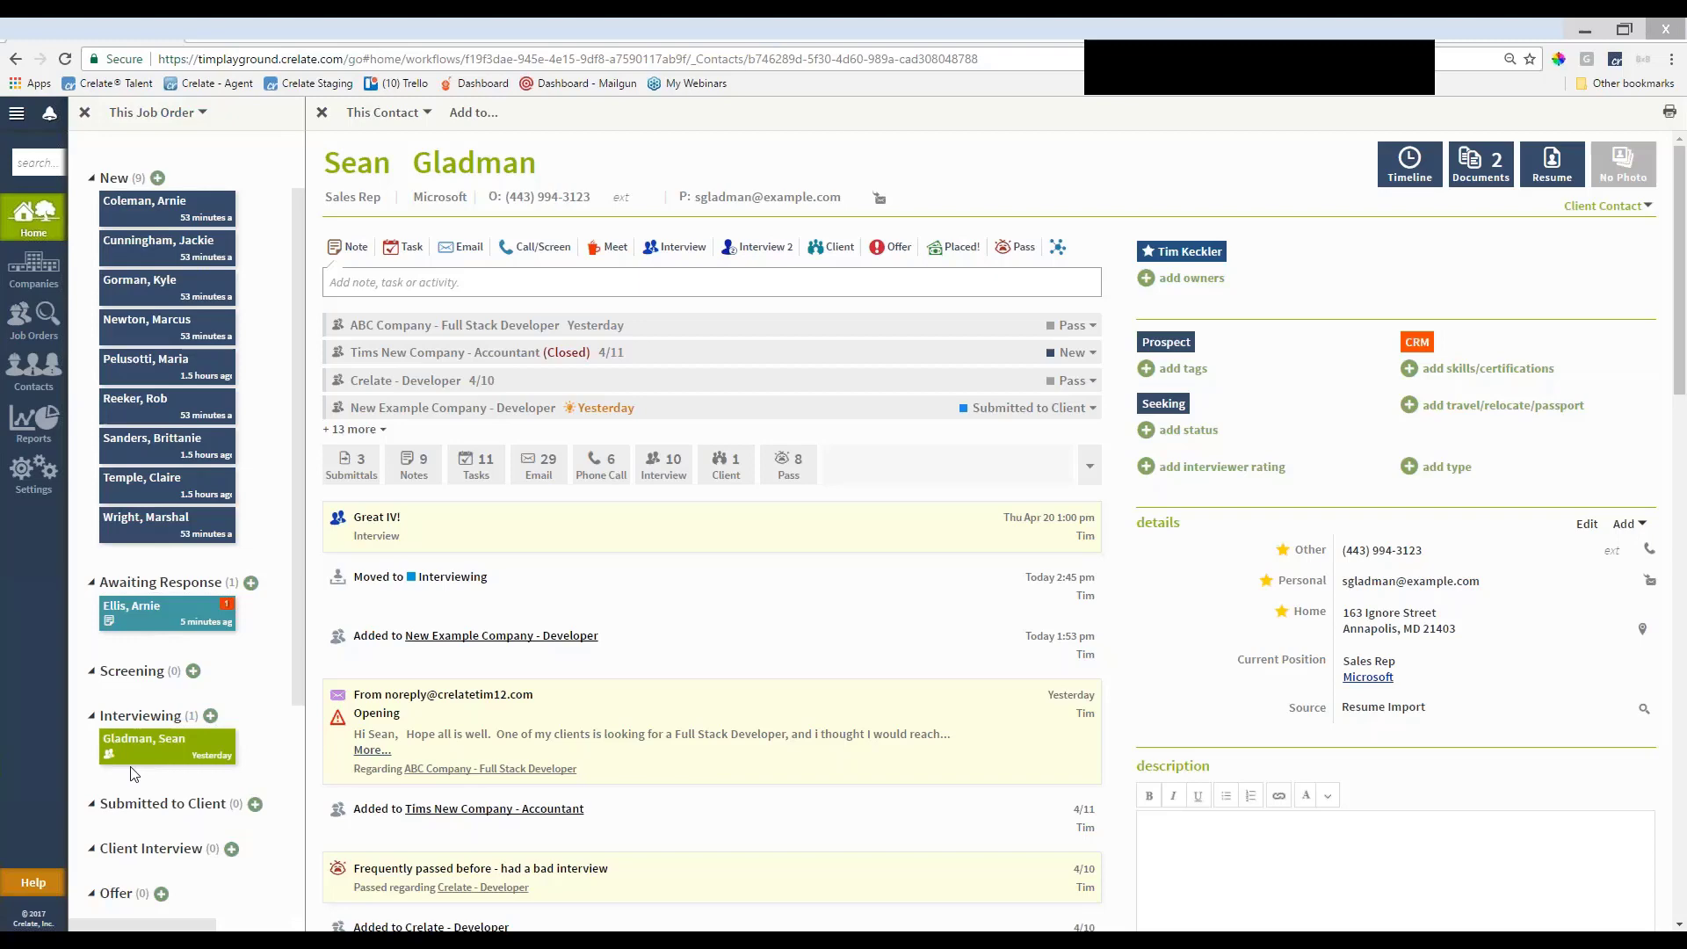
pyautogui.scroll(-1, 134, 773)
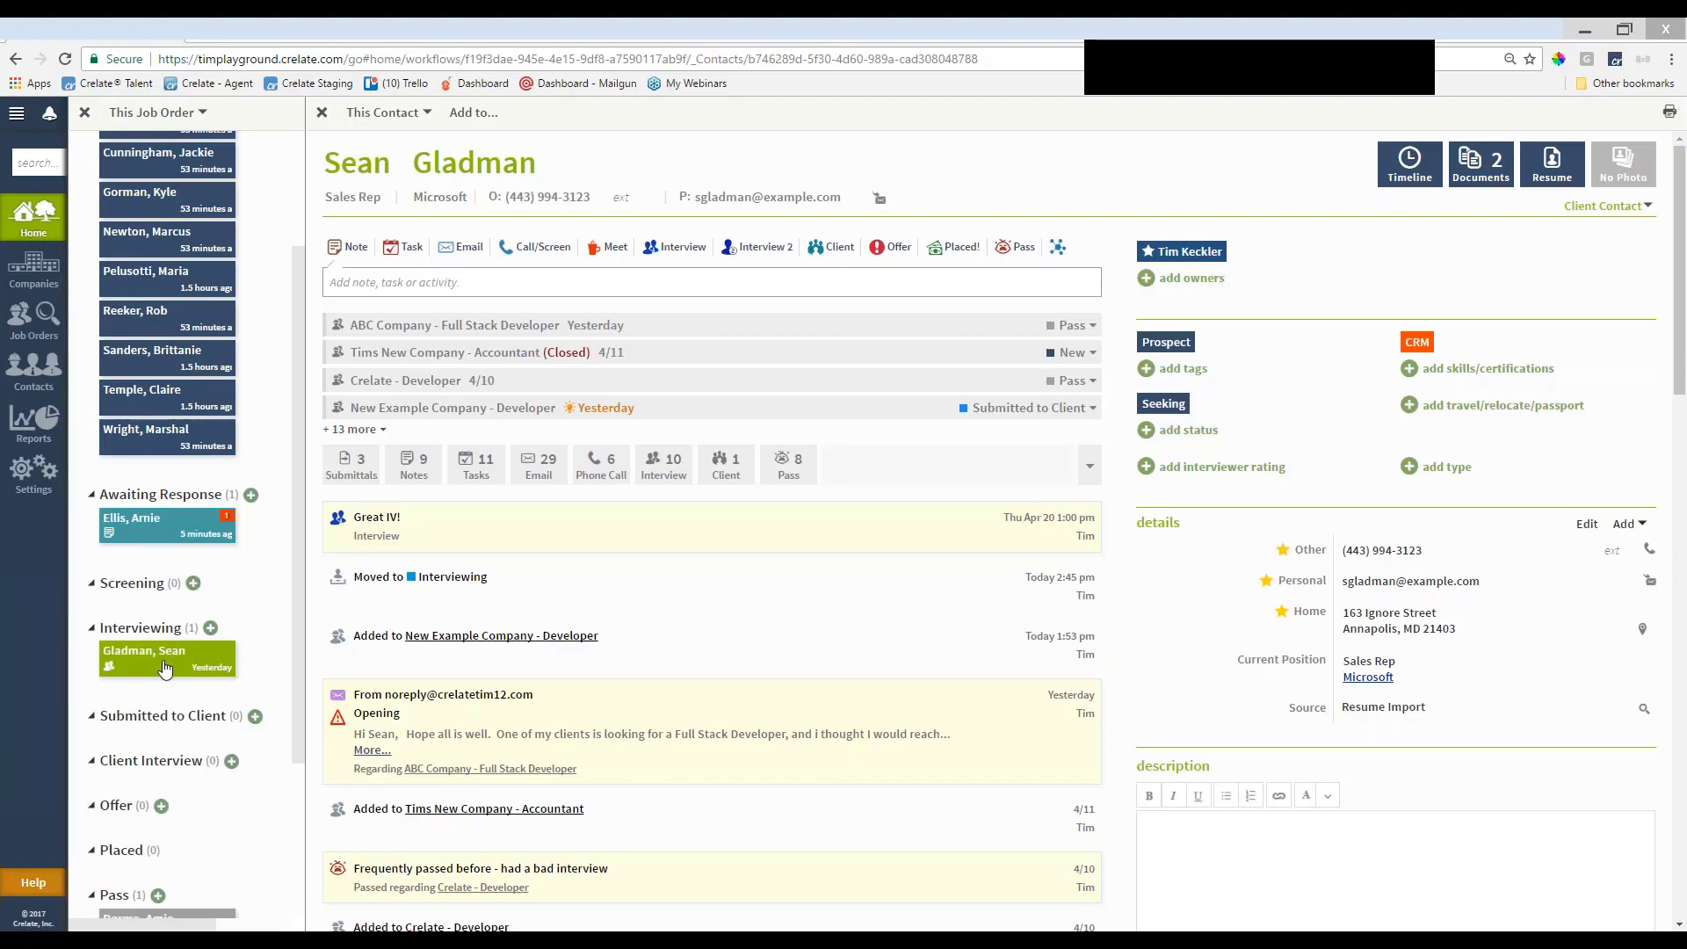
pyautogui.moveTo(167, 672); pyautogui.dragTo(667, 916)
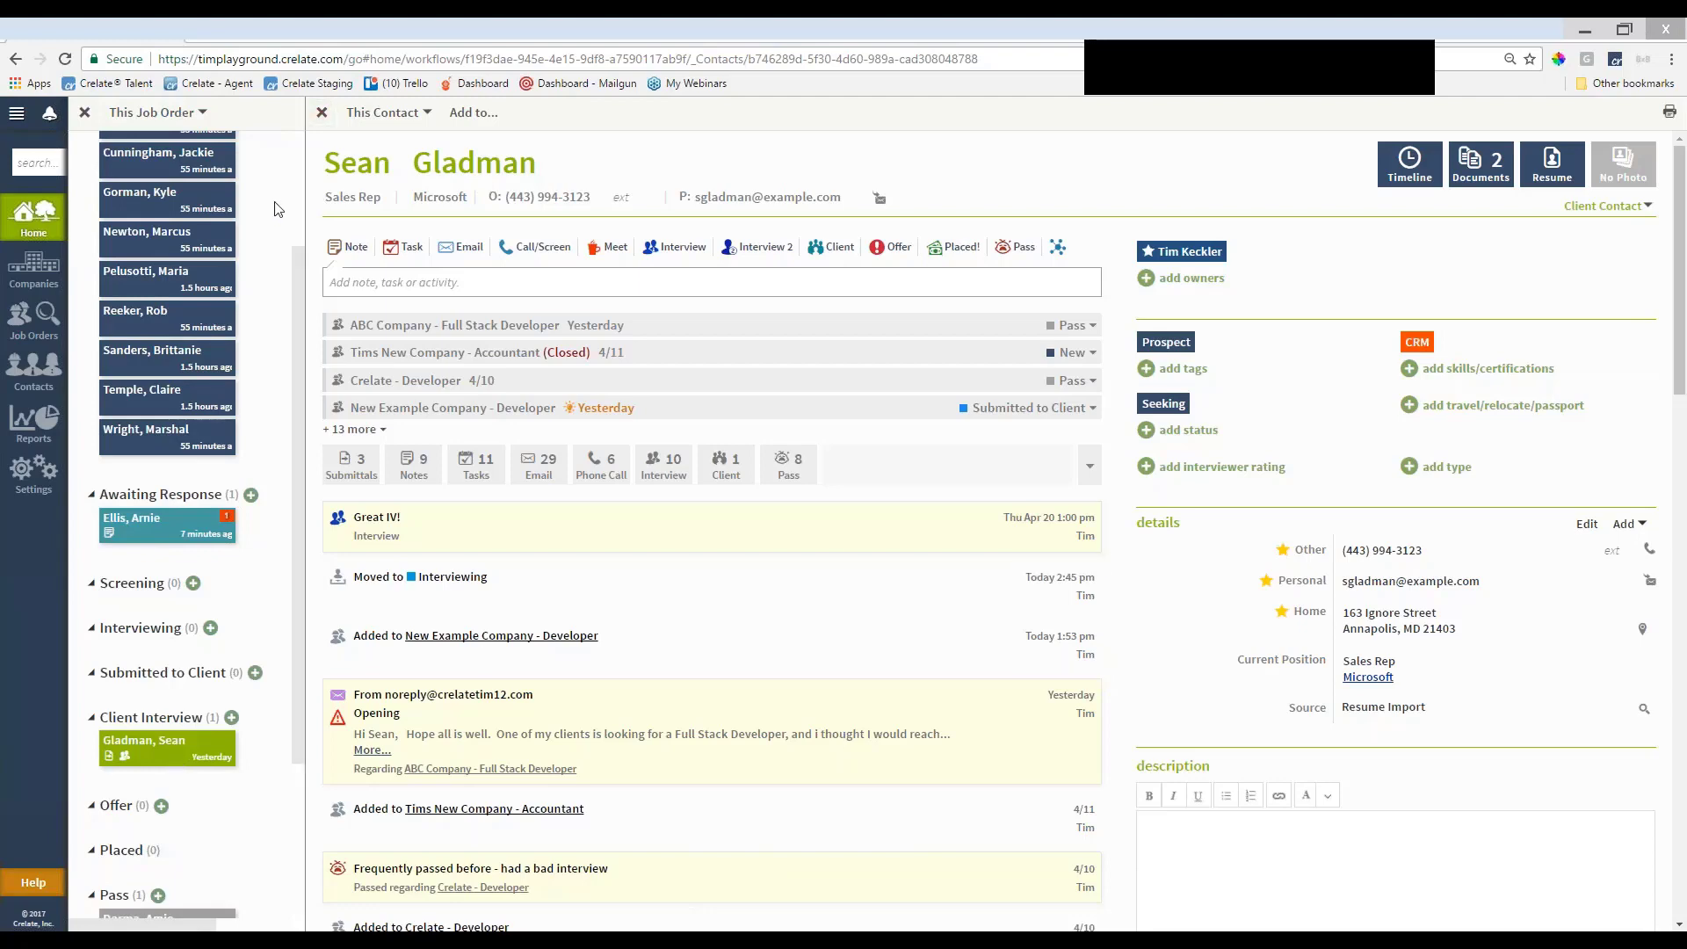
pyautogui.scroll(-2, 183, 738)
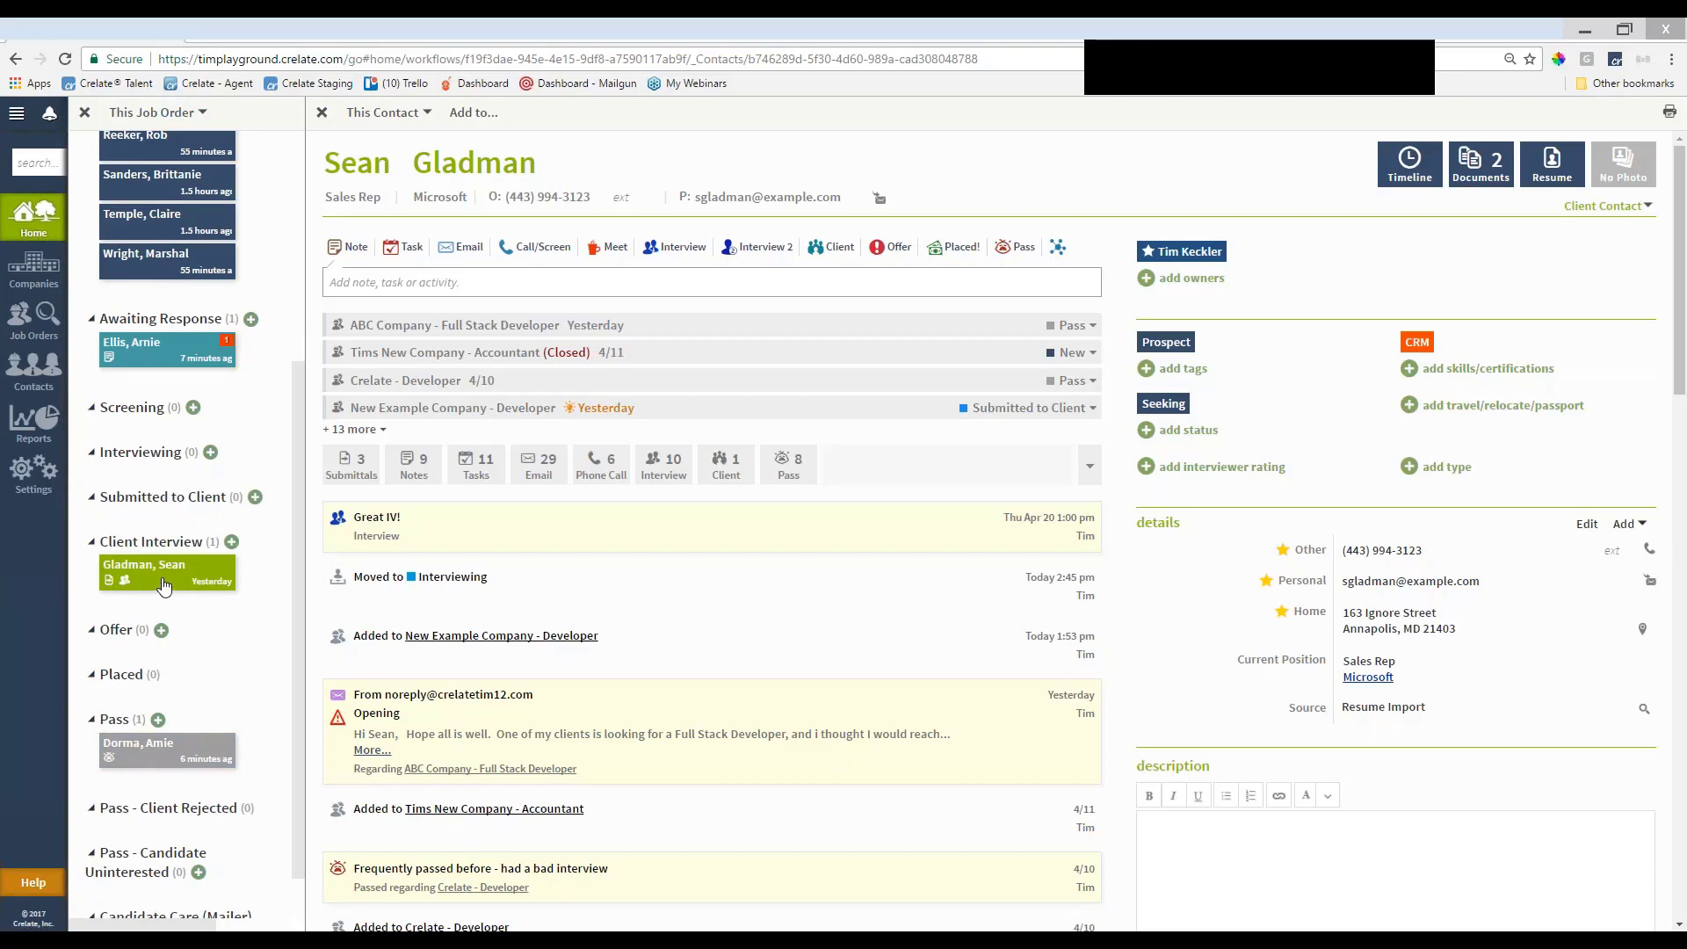
pyautogui.click(322, 113)
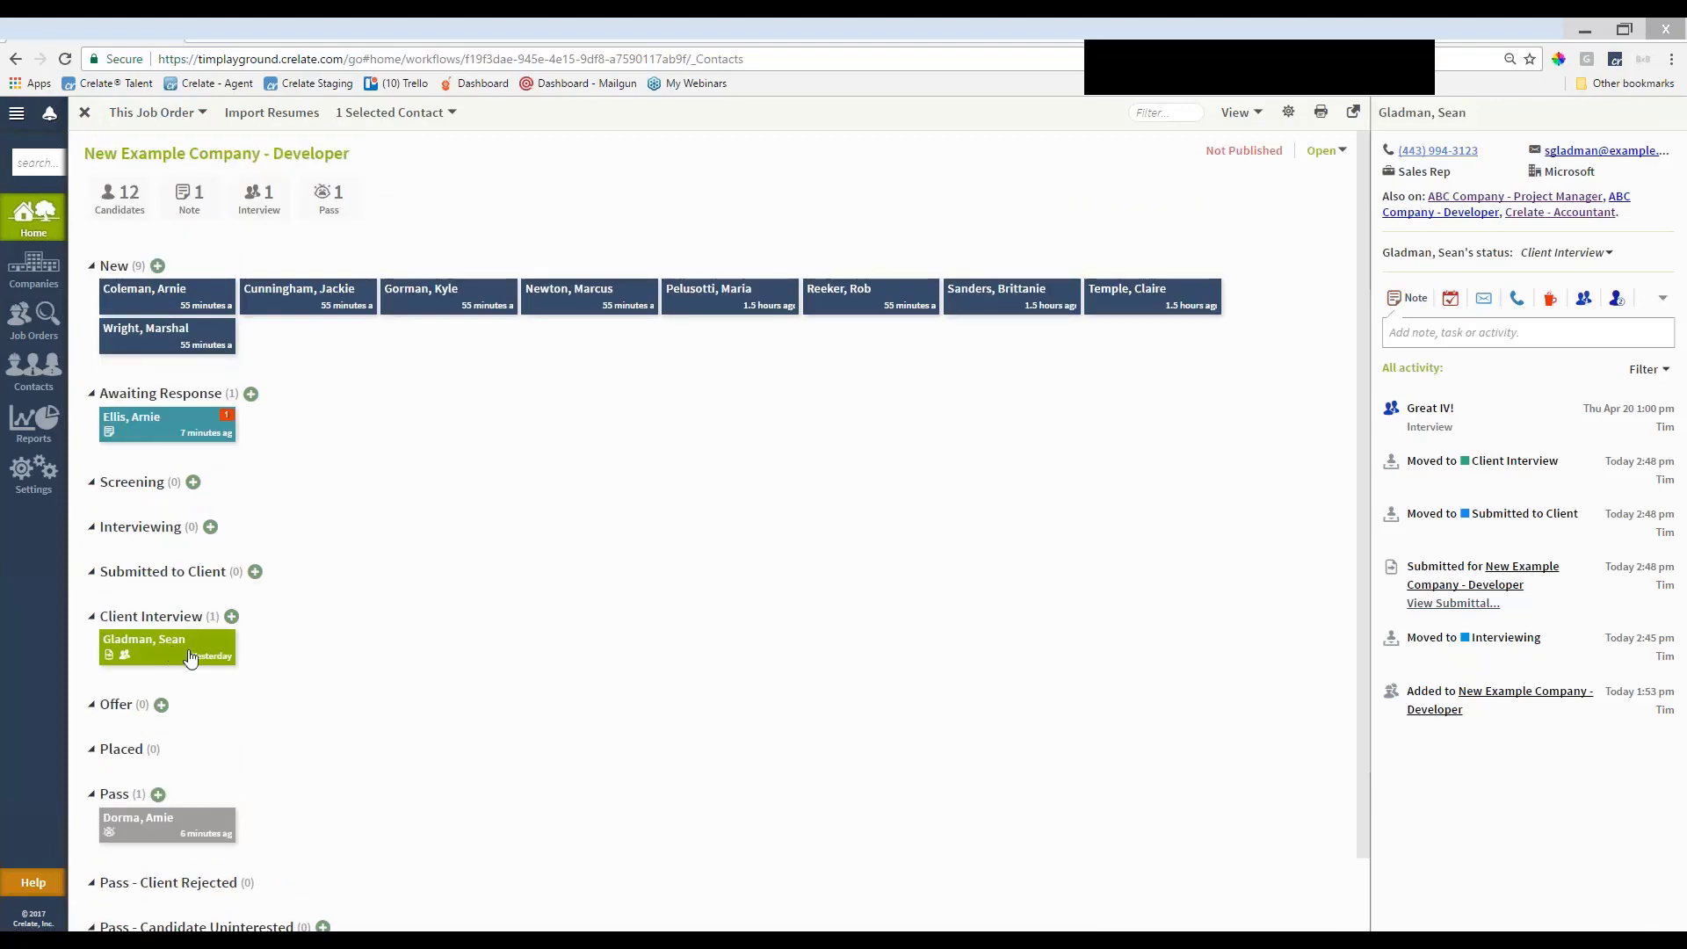
# Move the candidate to Placed with the note 'Details about my placement' and review the contact record
pyautogui.moveTo(182, 654); pyautogui.dragTo(209, 752)
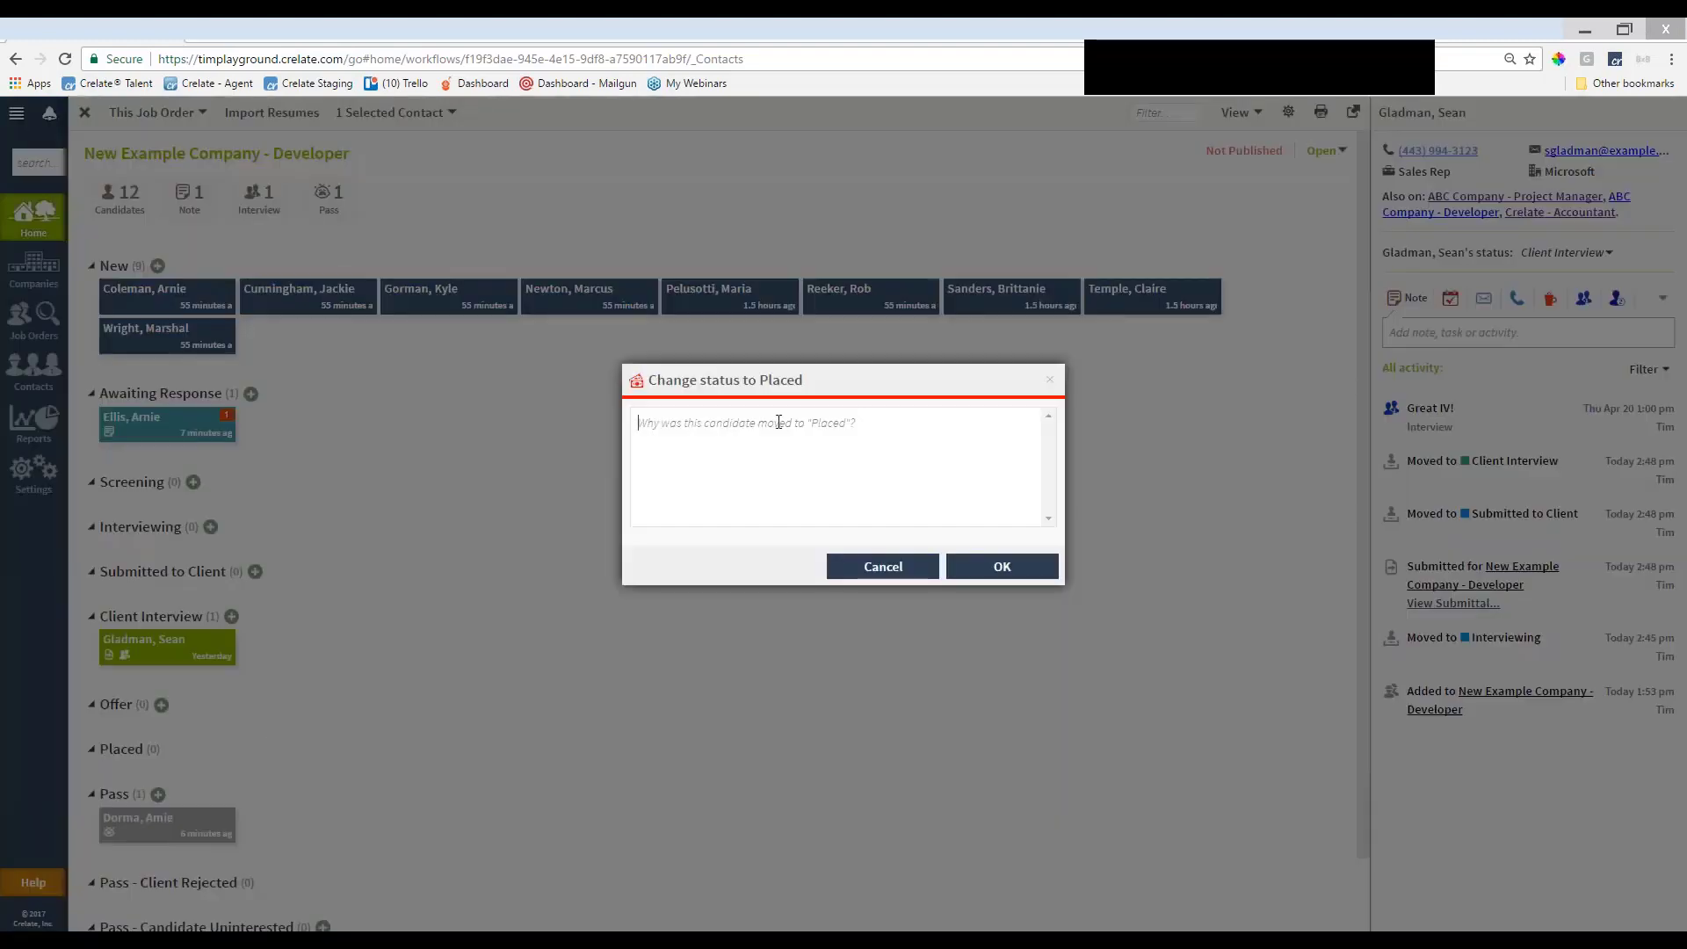
pyautogui.write('D')
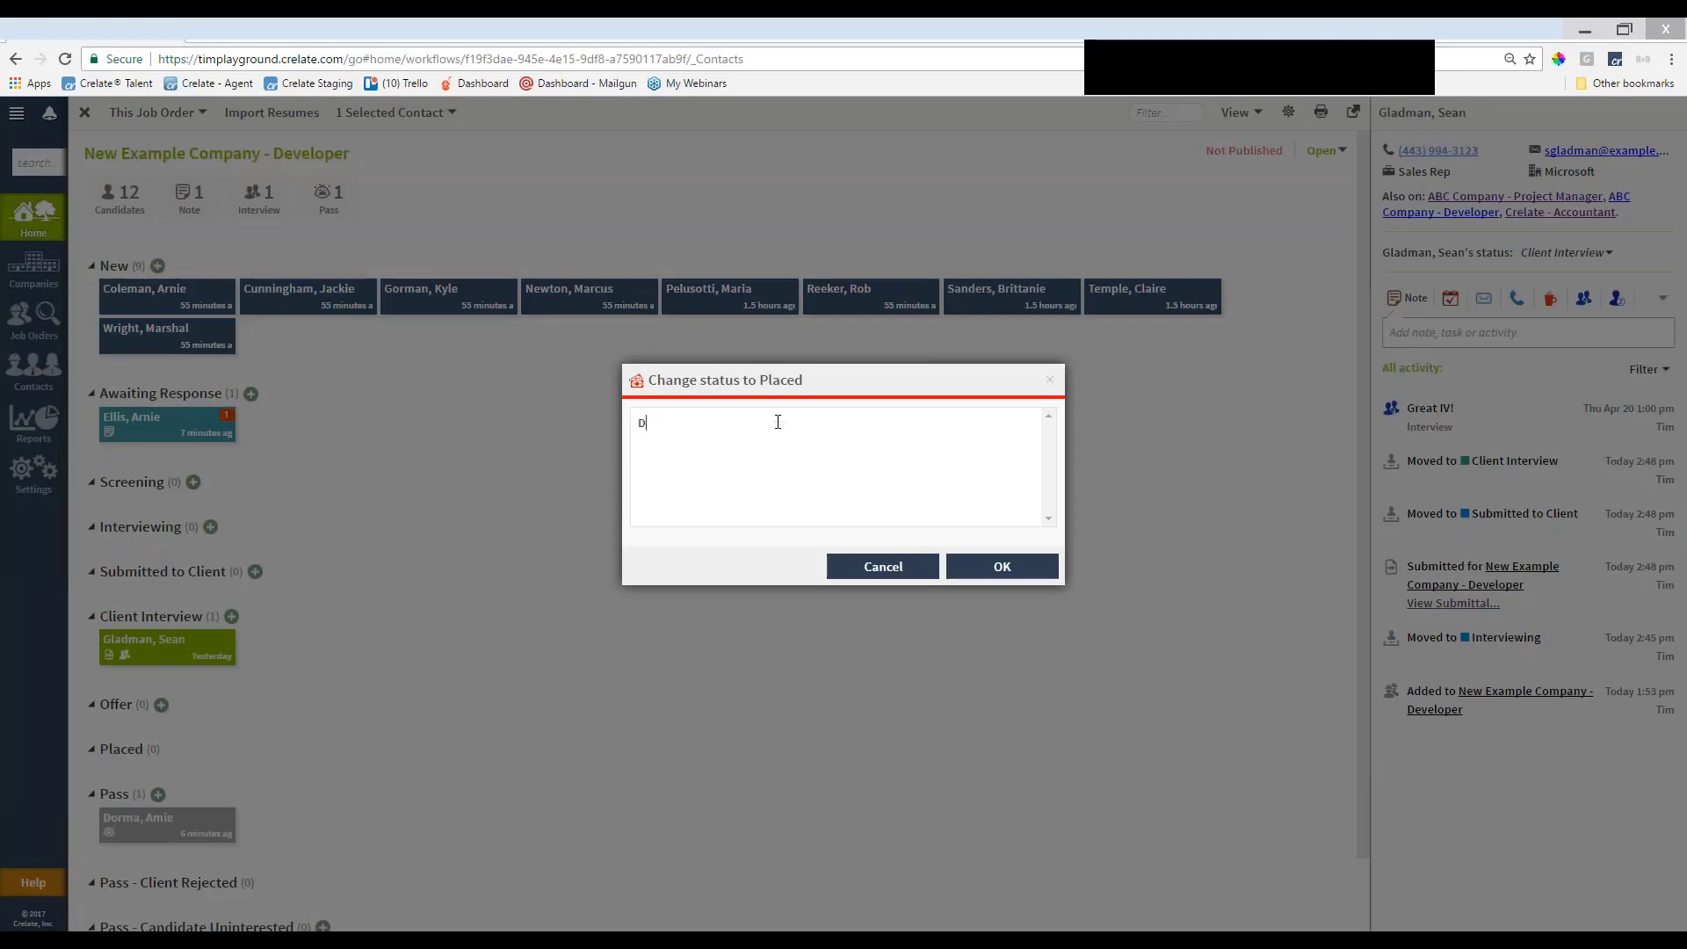
pyautogui.write('etails about my placement')
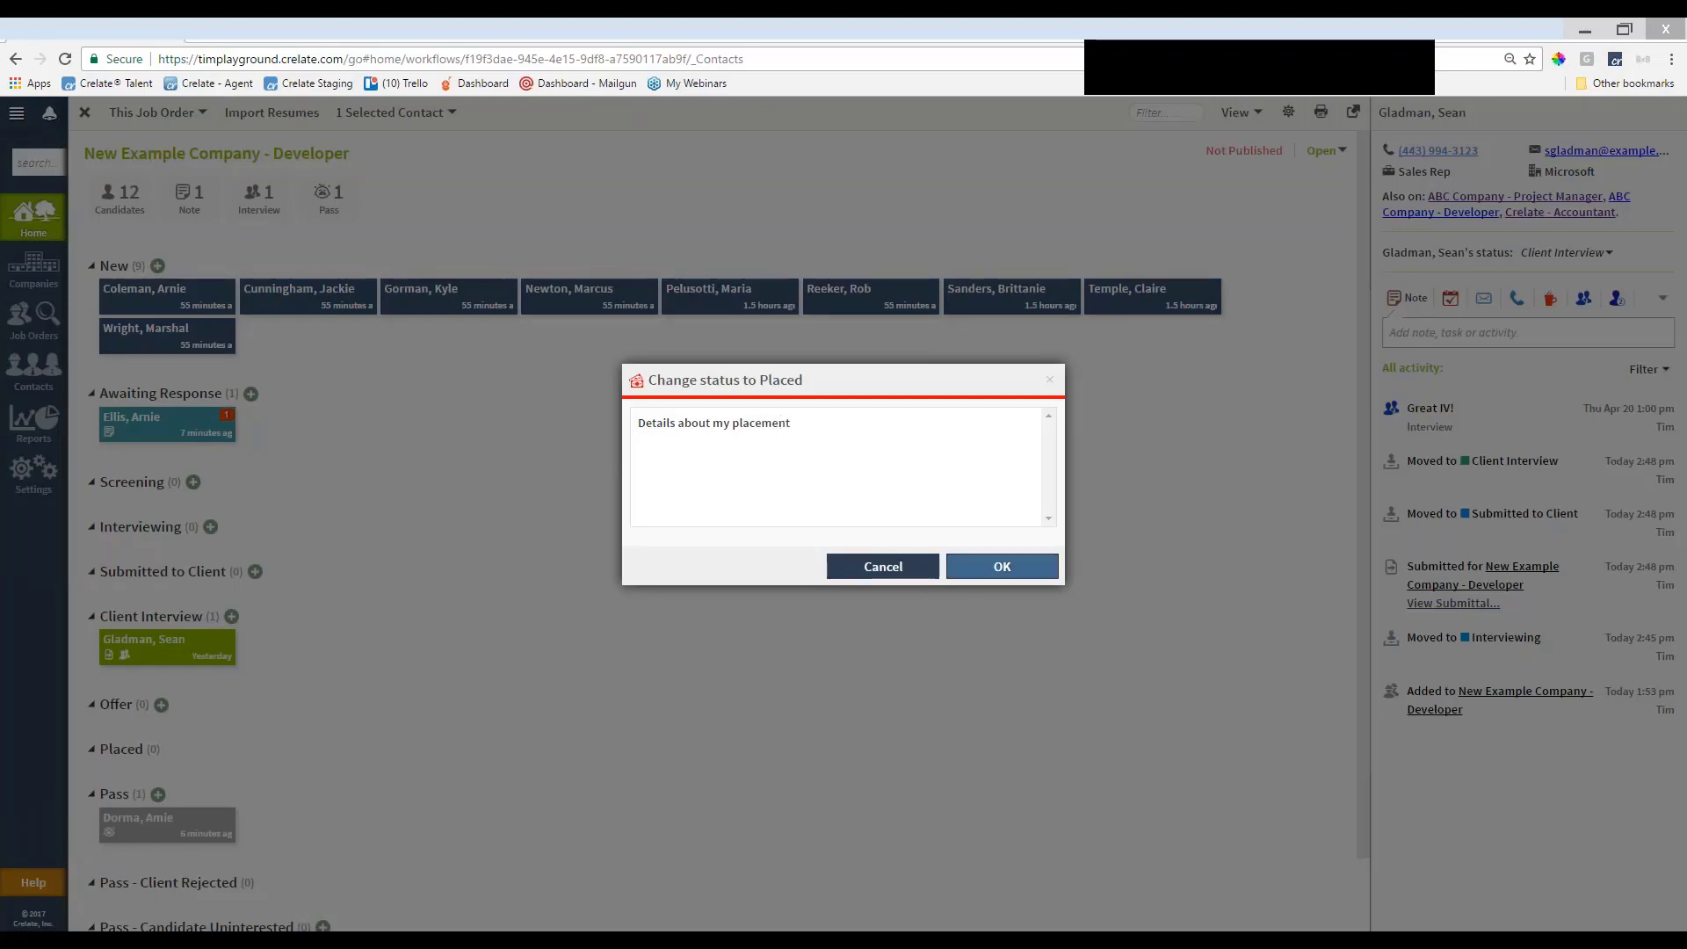
pyautogui.click(995, 565)
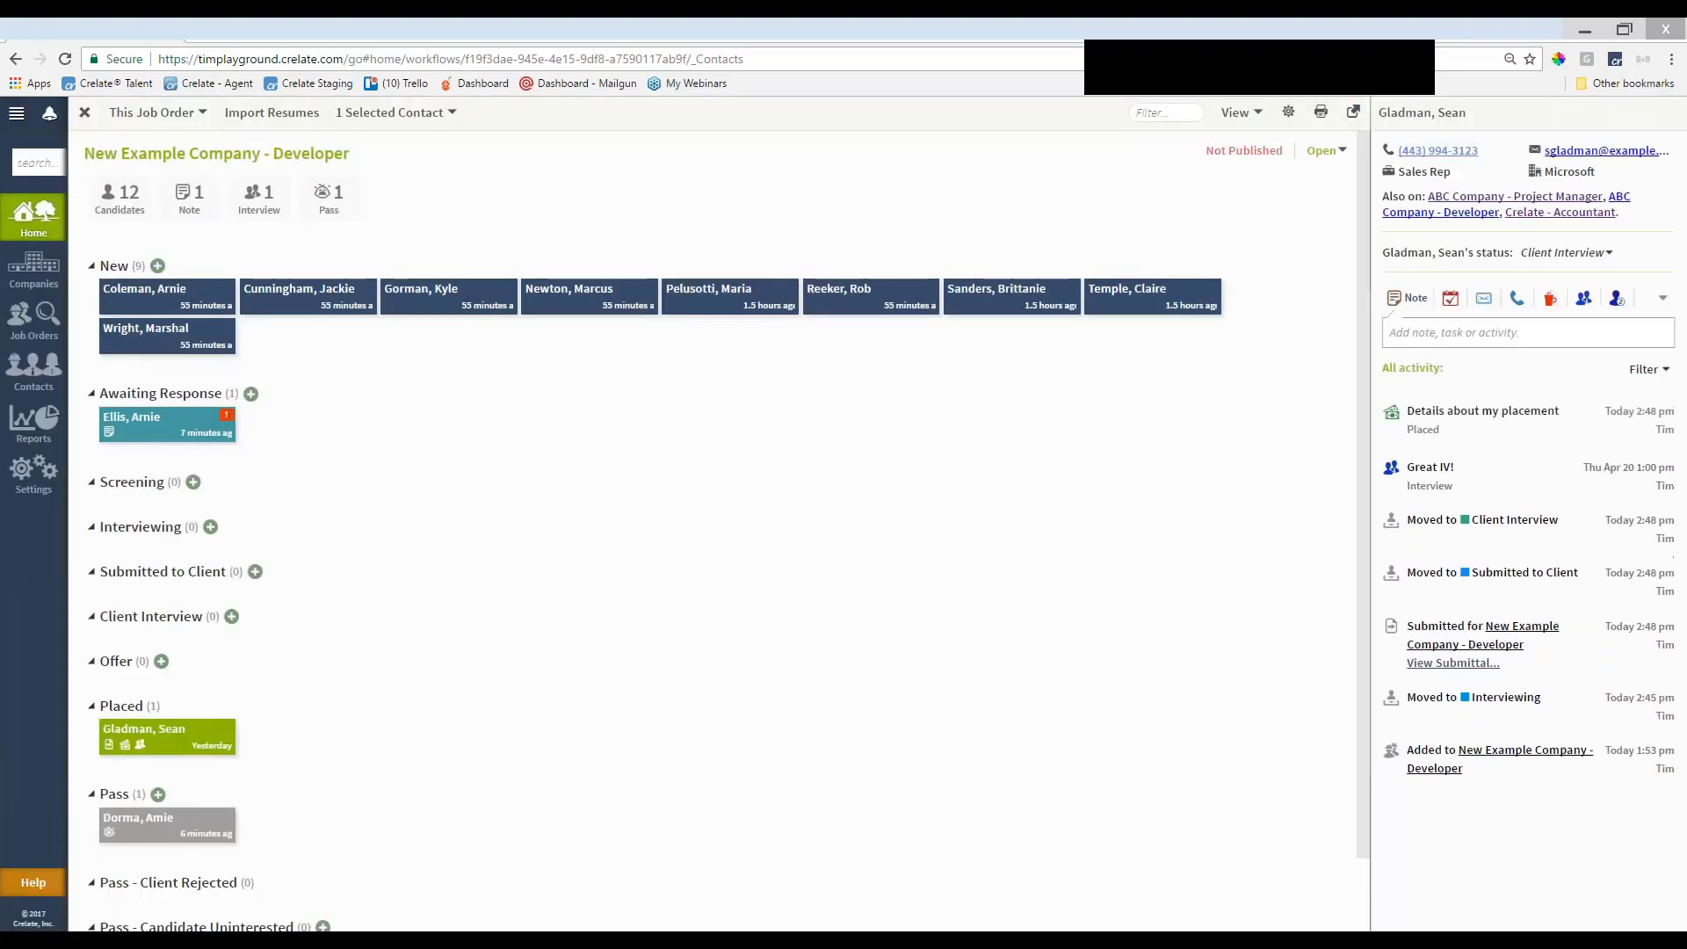
pyautogui.click(185, 751)
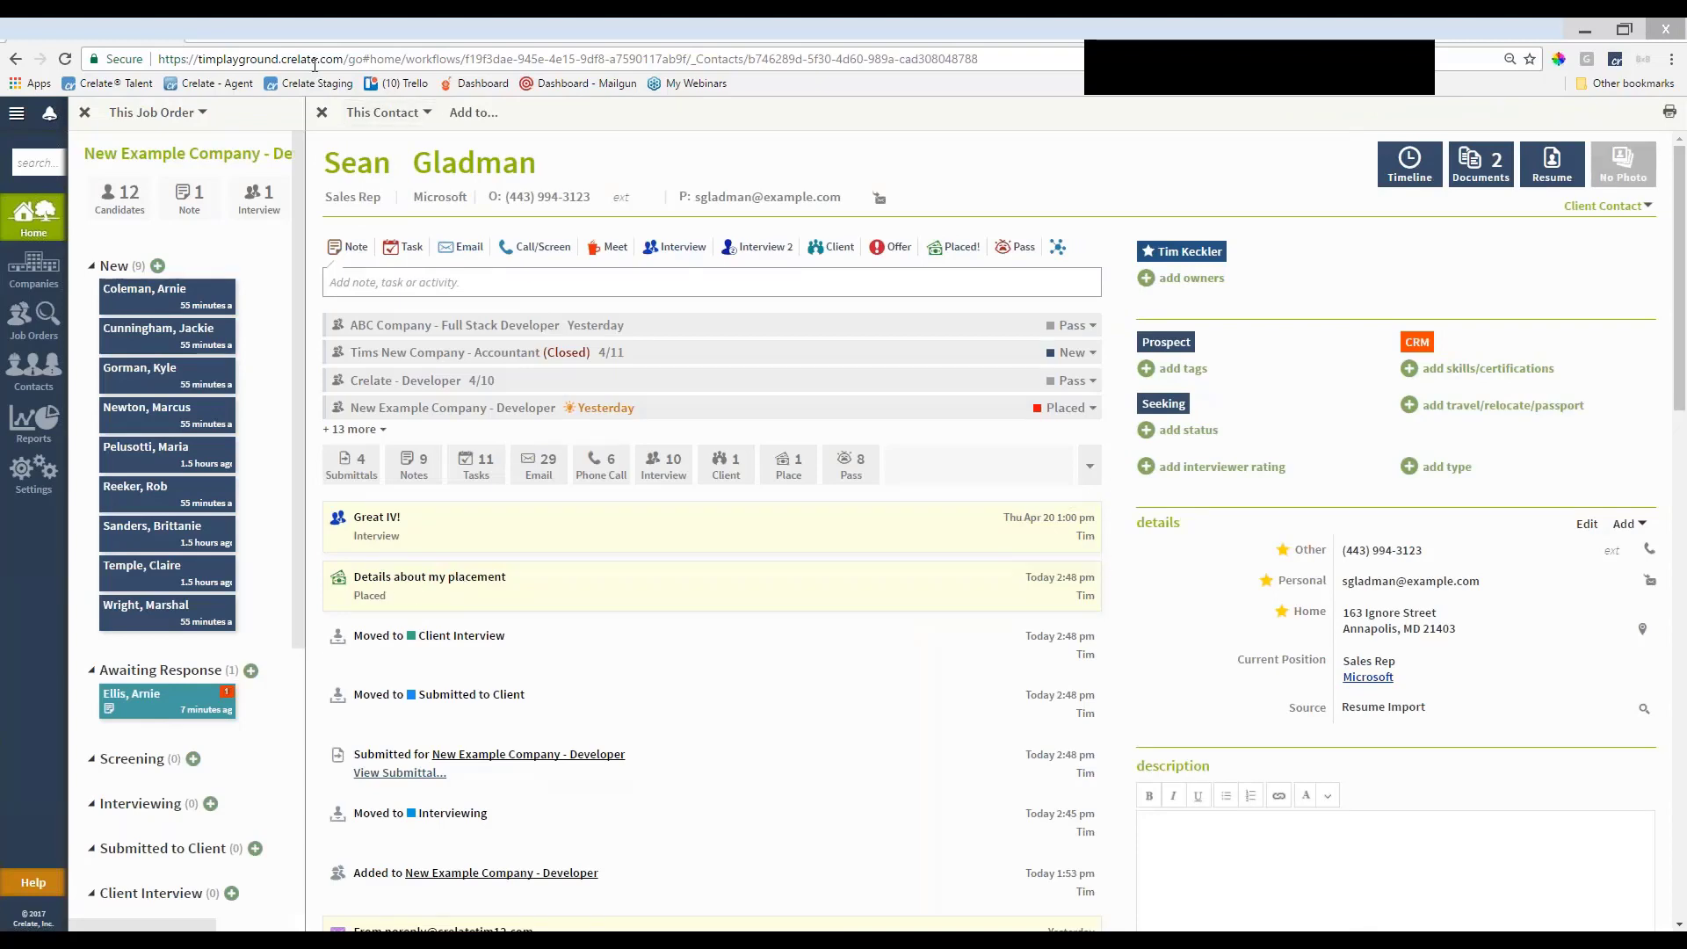
pyautogui.click(322, 112)
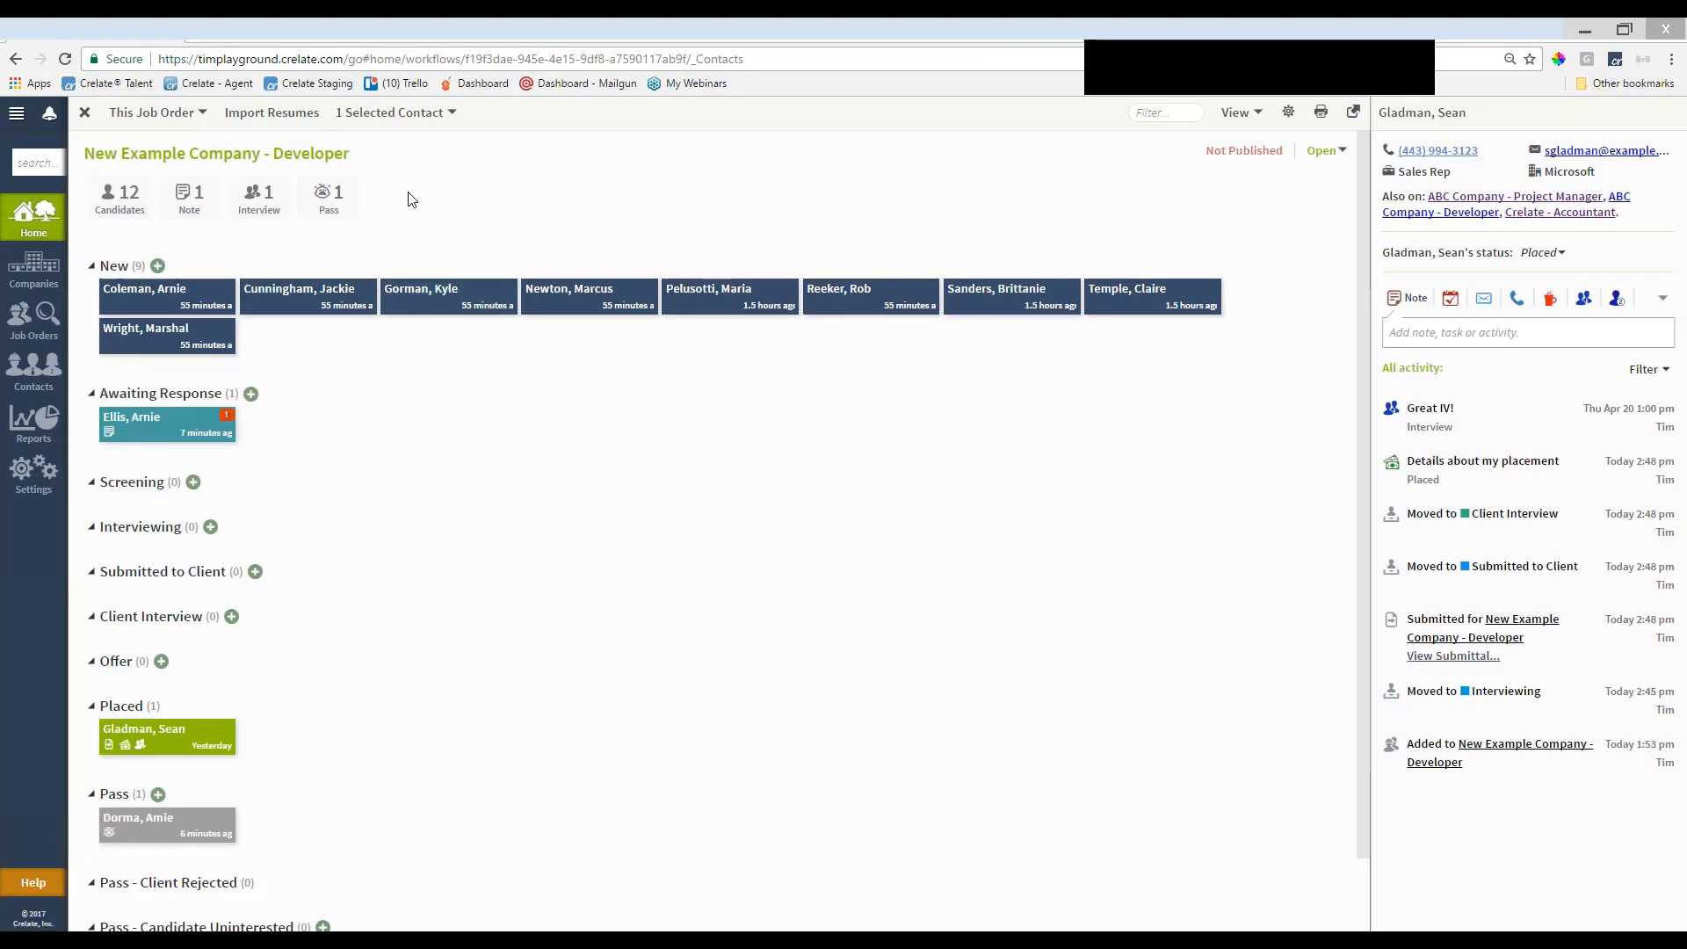